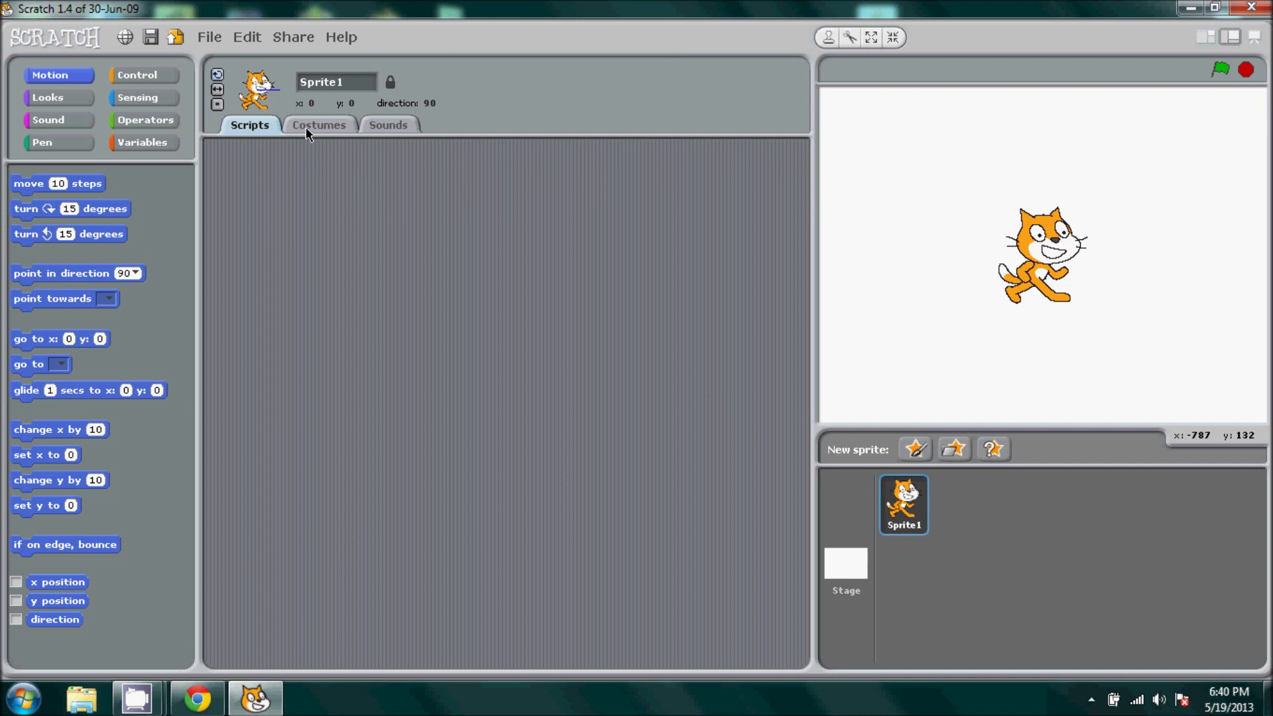
# Step: Rename Sprite1 to mathcat, delete costume2, and open costume1 for painting
pyautogui.click(348, 83)
pyautogui.press('BackSpace')
pyautogui.write('mathcat')
pyautogui.click(306, 124)
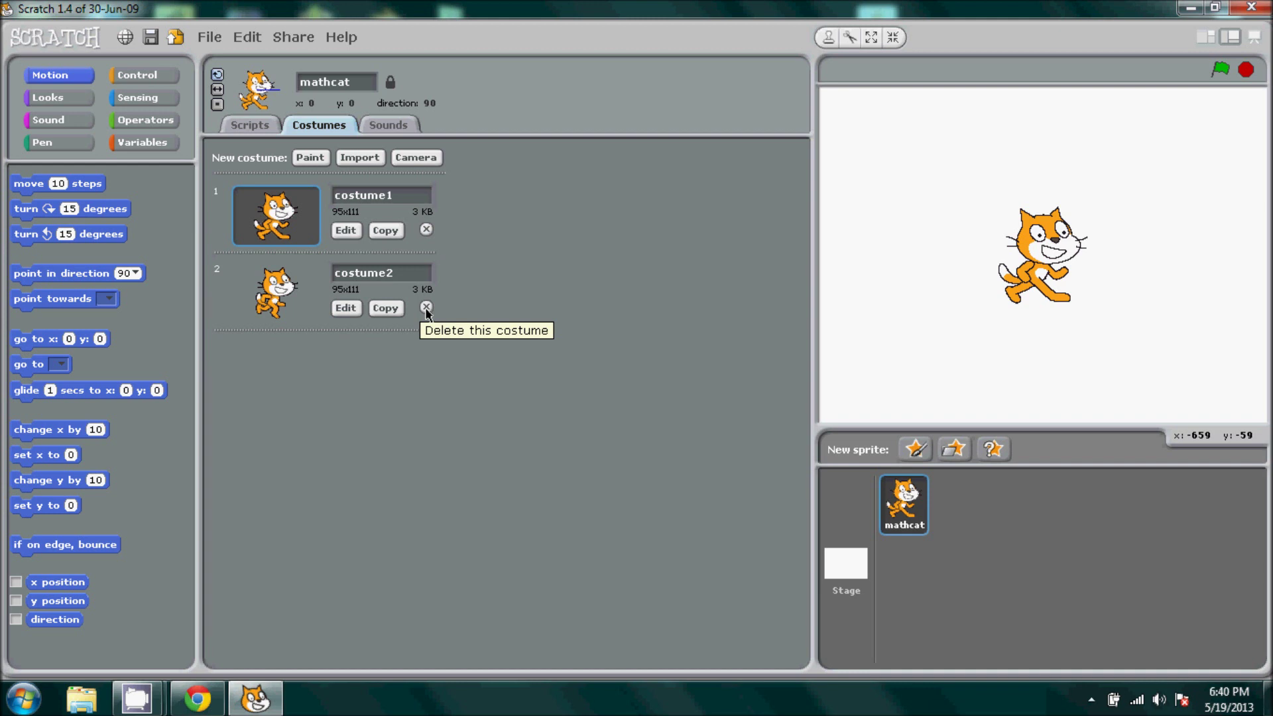
pyautogui.click(426, 308)
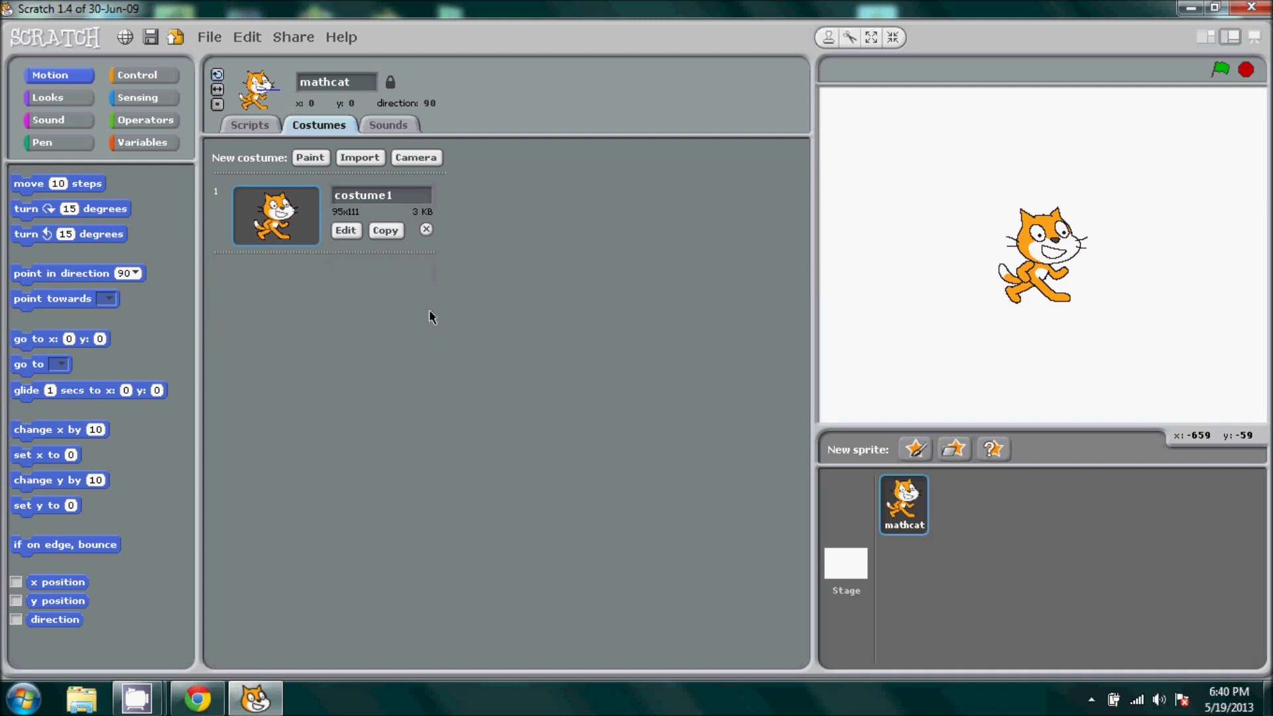
pyautogui.click(251, 125)
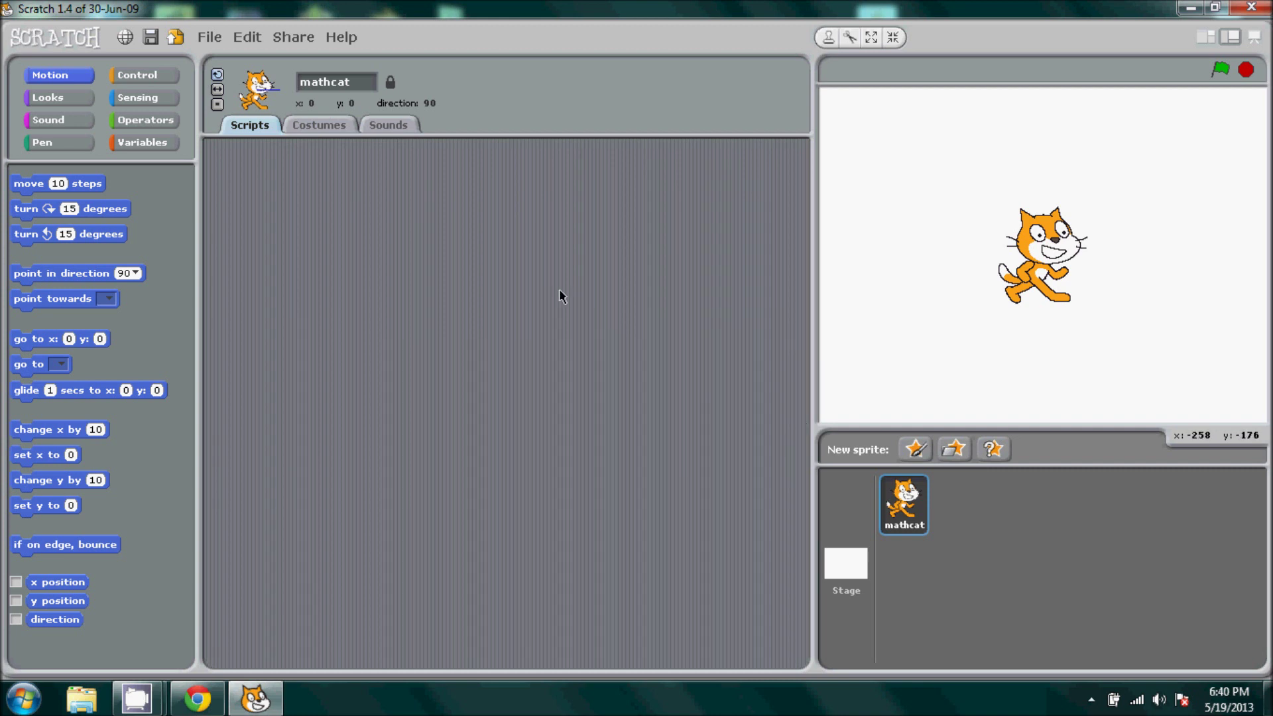
pyautogui.click(318, 124)
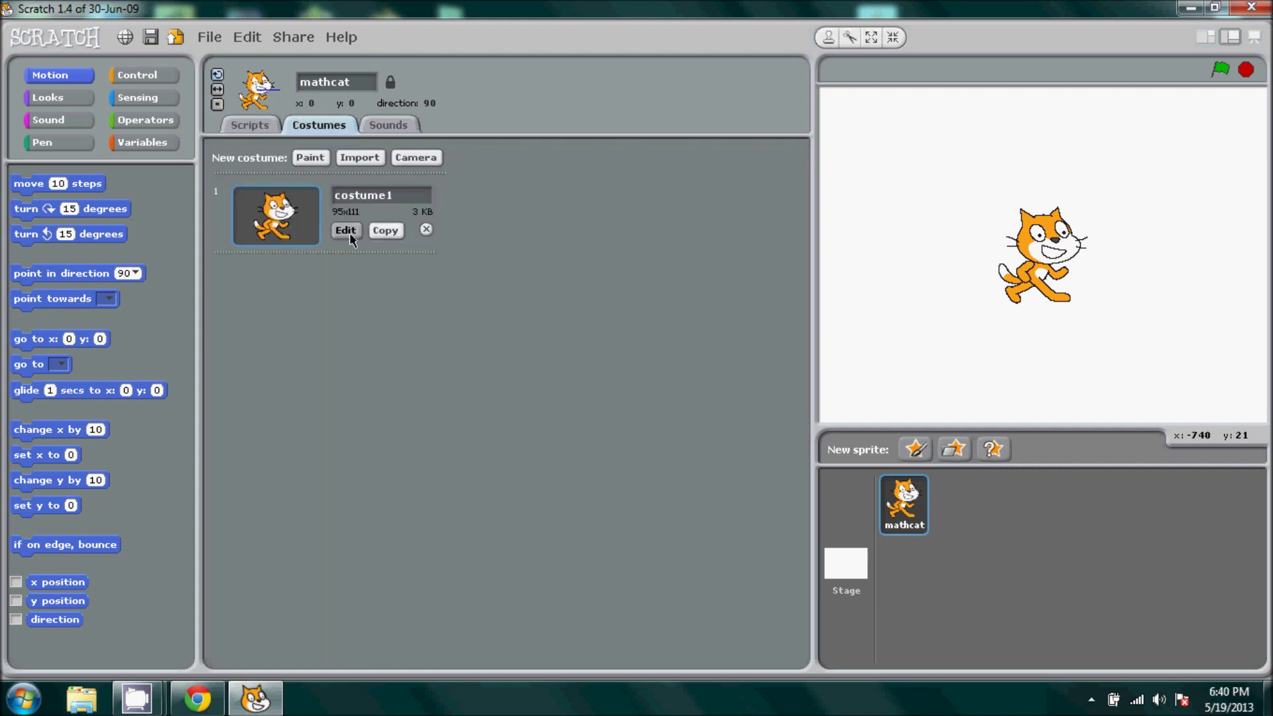
pyautogui.click(343, 229)
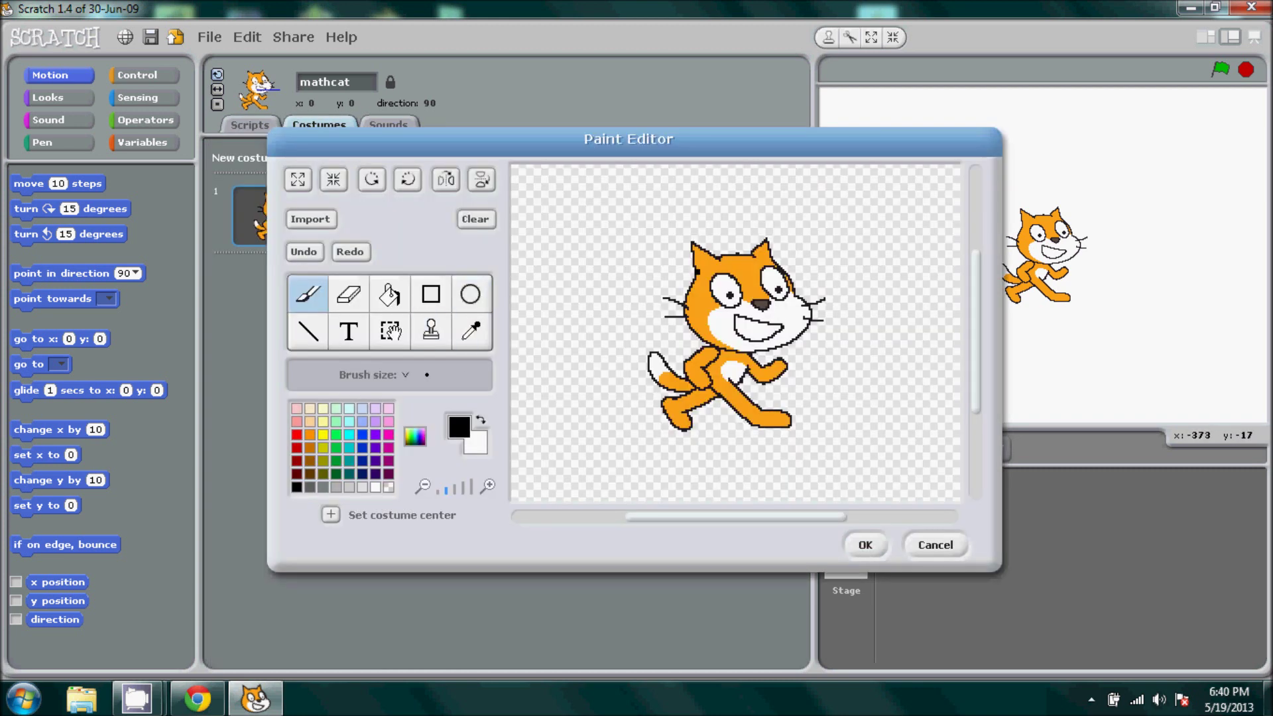
# Step: Paint black glasses on costume1's face, keep the edit, and nudge the cat on stage
pyautogui.moveTo(694, 272)
pyautogui.mouseDown()
pyautogui.moveTo(732, 271)
pyautogui.moveTo(741, 304)
pyautogui.moveTo(721, 307)
pyautogui.moveTo(699, 289)
pyautogui.moveTo(786, 299)
pyautogui.moveTo(786, 271)
pyautogui.moveTo(767, 261)
pyautogui.moveTo(675, 281)
pyautogui.mouseUp()
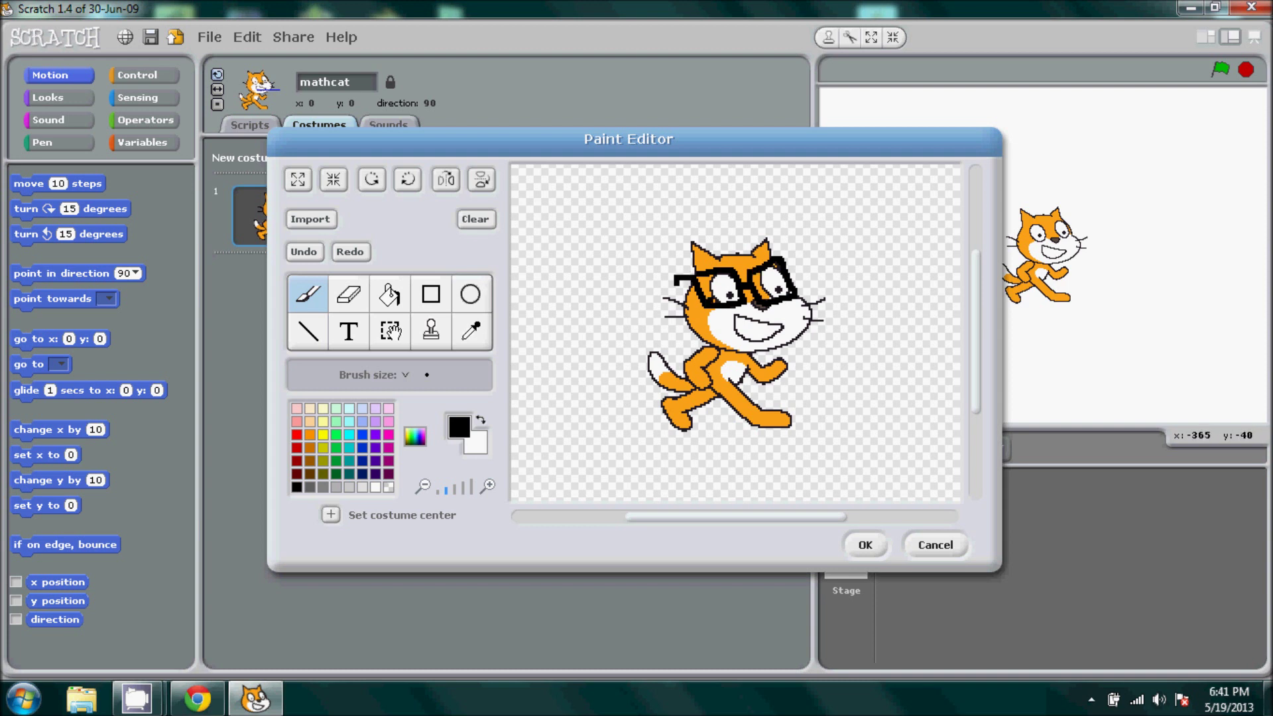
pyautogui.click(864, 545)
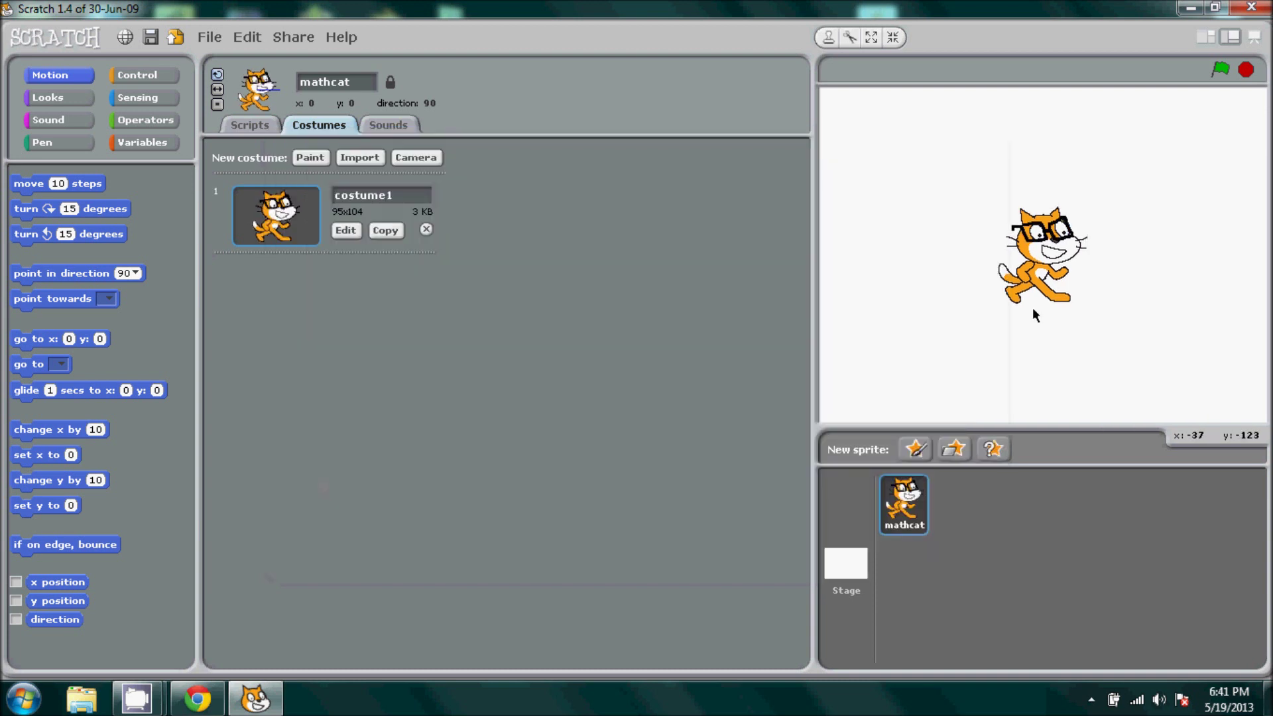
pyautogui.moveTo(1042, 250); pyautogui.dragTo(1044, 254)
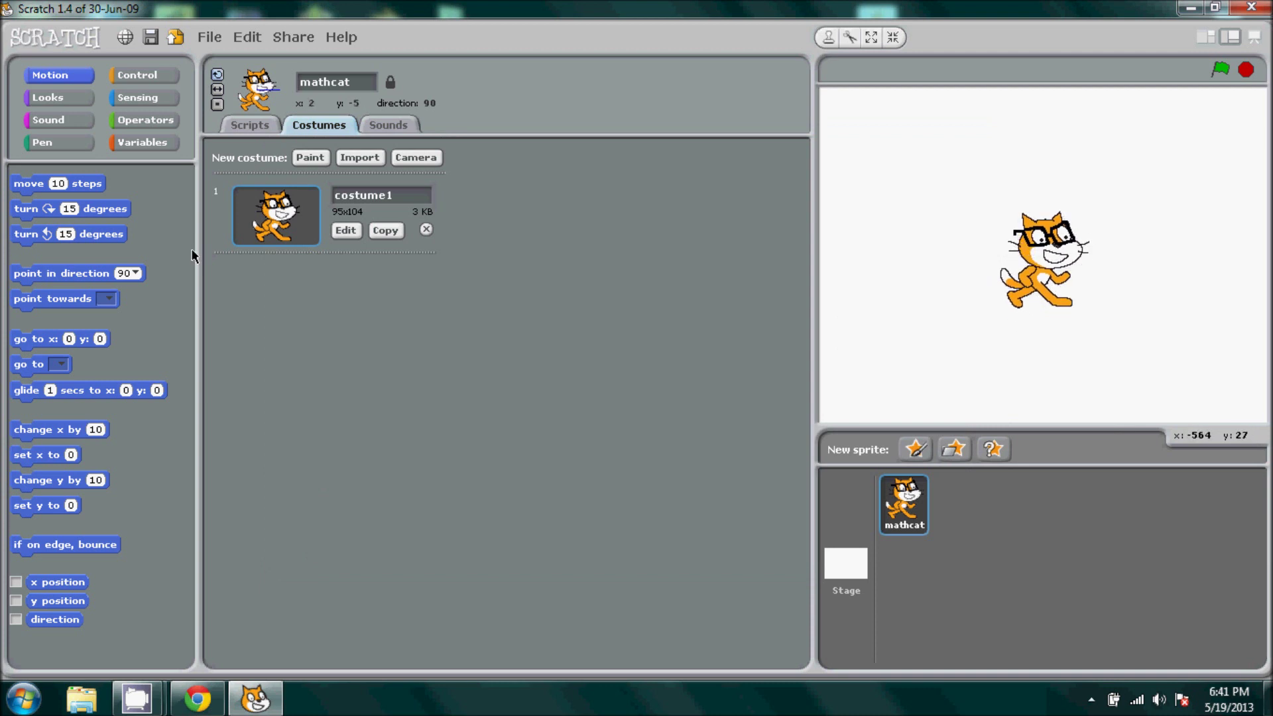
pyautogui.click(249, 125)
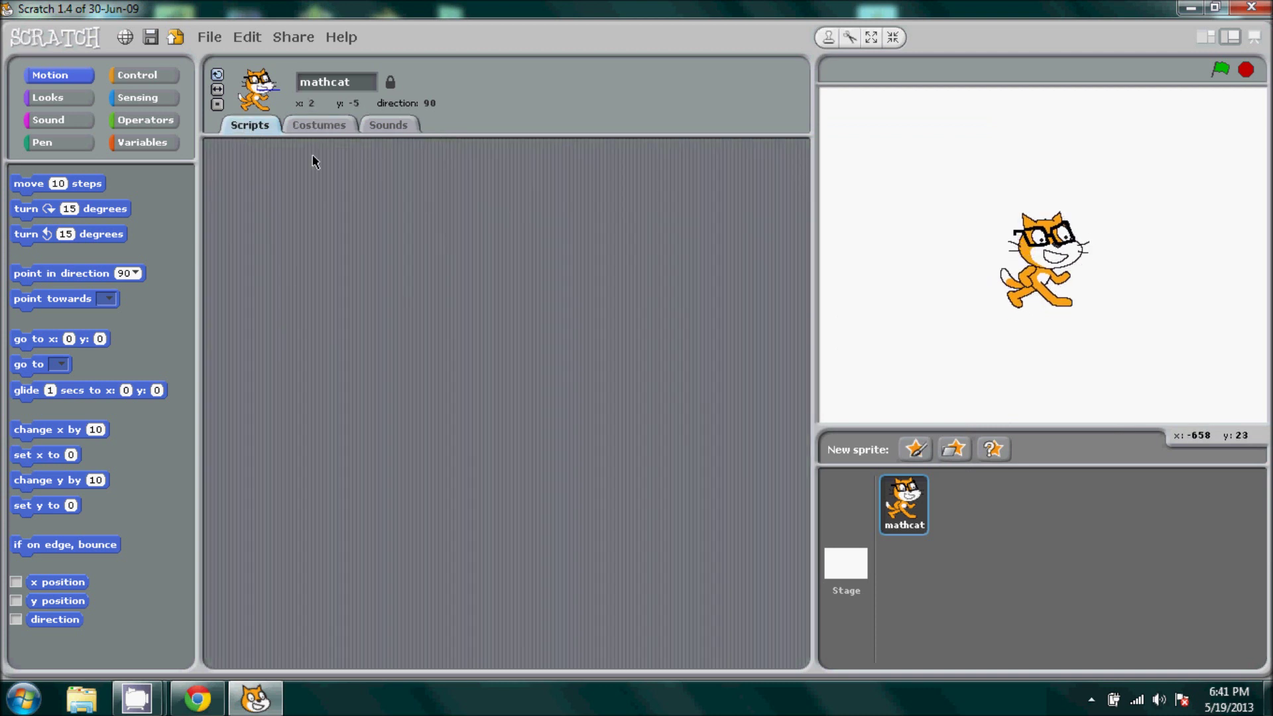
# Step: Stack an 'ask +, -, *, / and wait' block under a 'when flag clicked' hat
pyautogui.click(138, 75)
pyautogui.moveTo(84, 204); pyautogui.dragTo(408, 191)
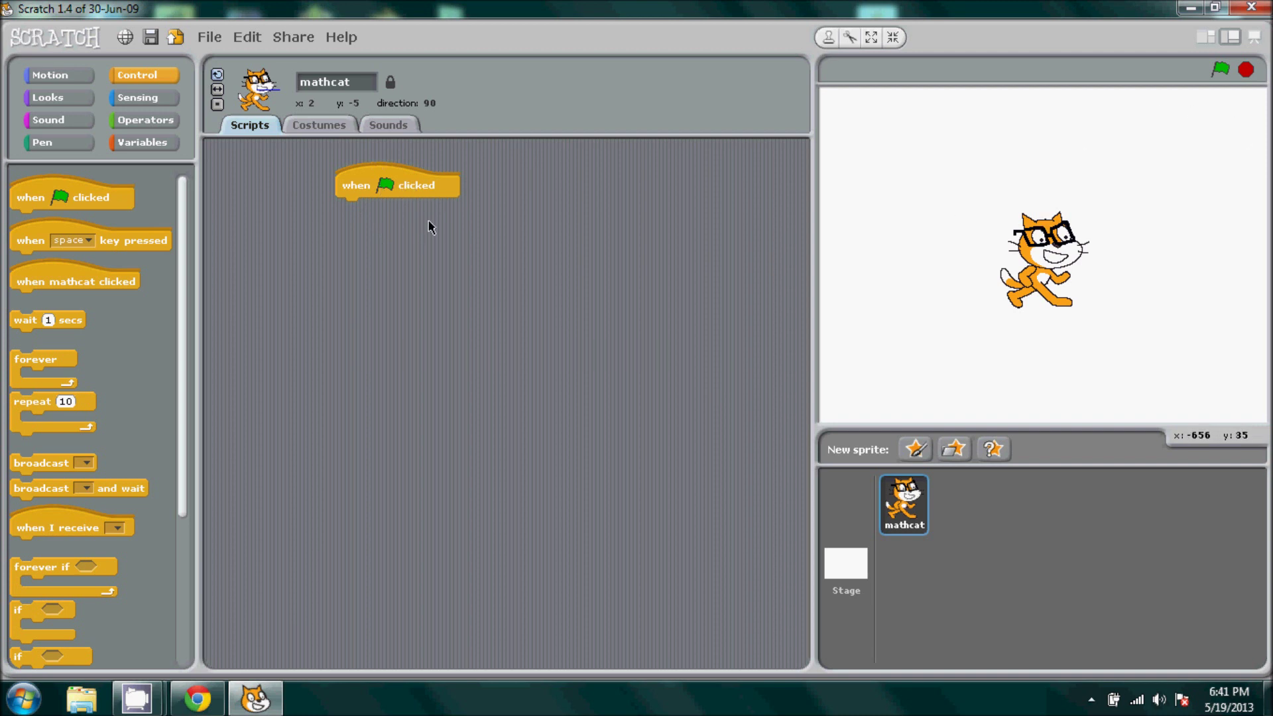
pyautogui.click(138, 97)
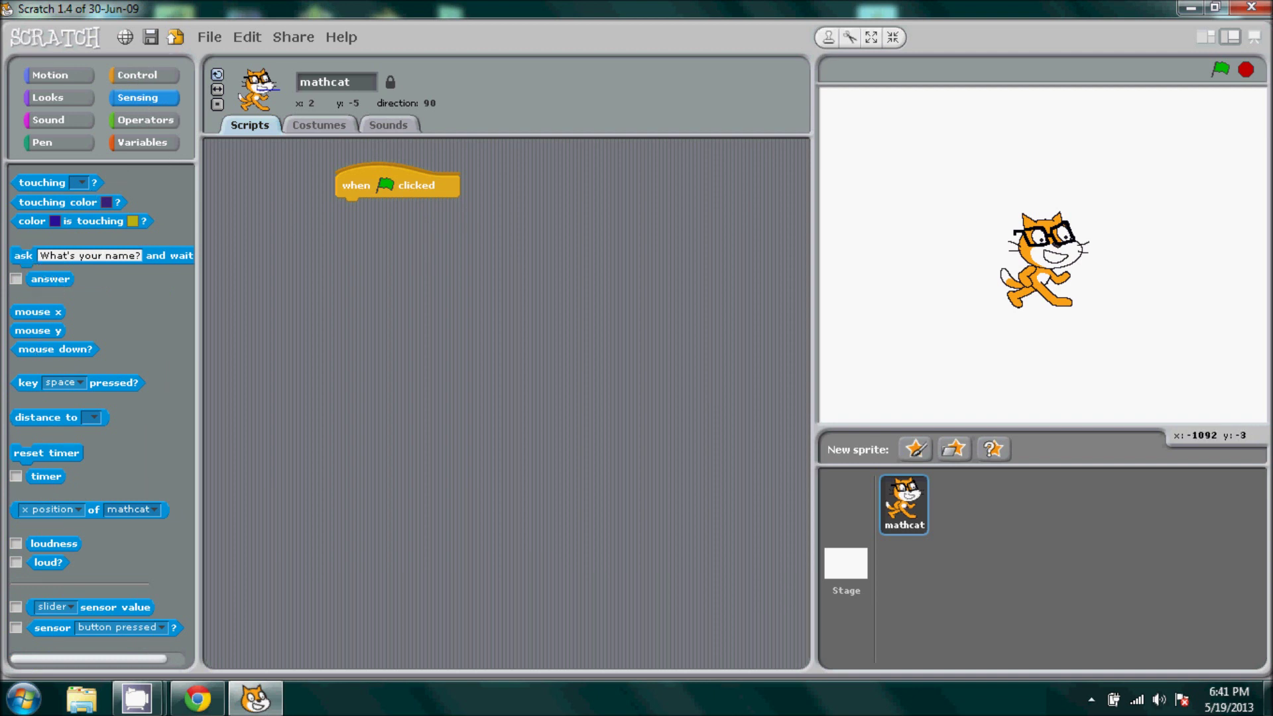
pyautogui.moveTo(26, 256); pyautogui.dragTo(485, 330)
pyautogui.click(552, 325)
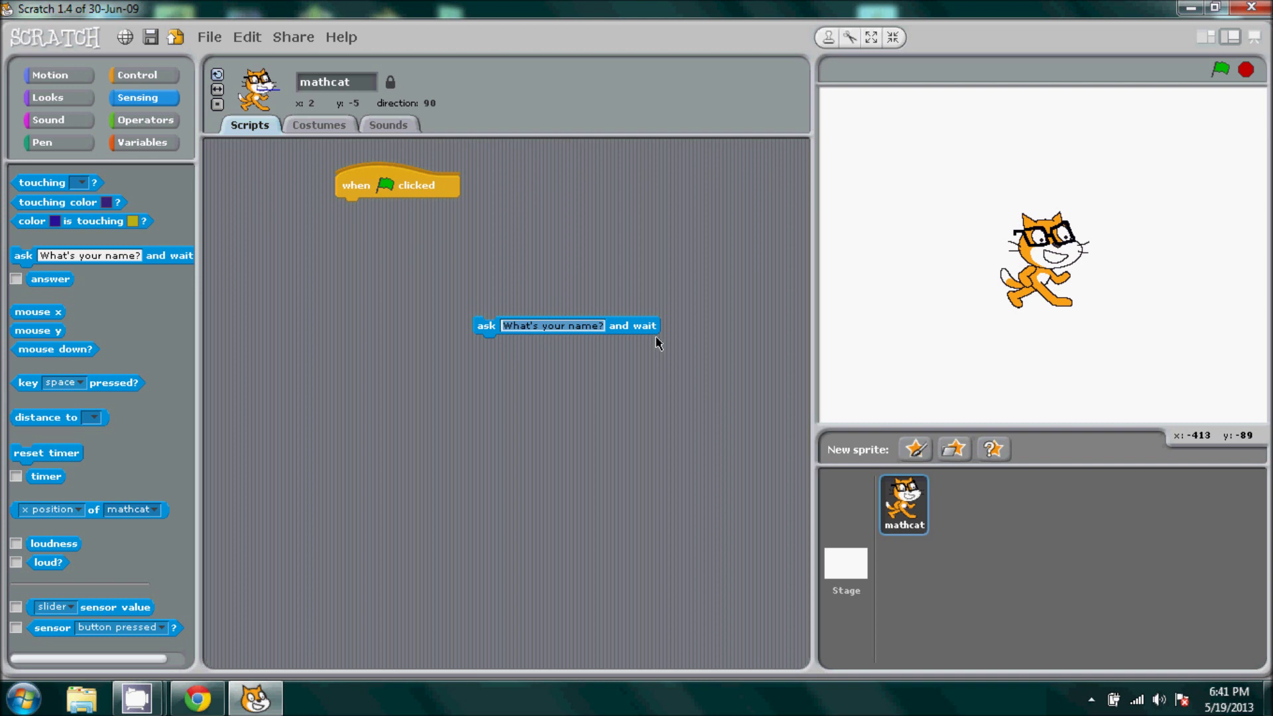
pyautogui.press('BackSpace')
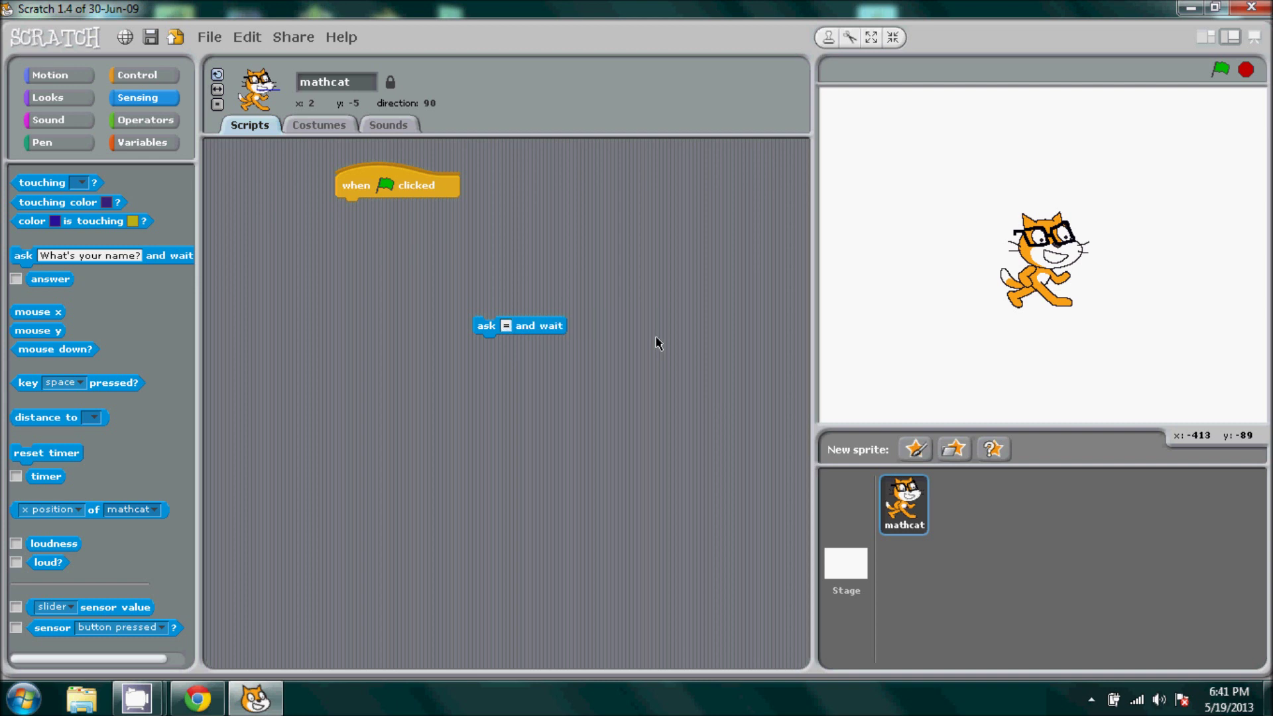
pyautogui.write(',')
pyautogui.write(' -')
pyautogui.write(', ')
pyautogui.write('*')
pyautogui.write(', ')
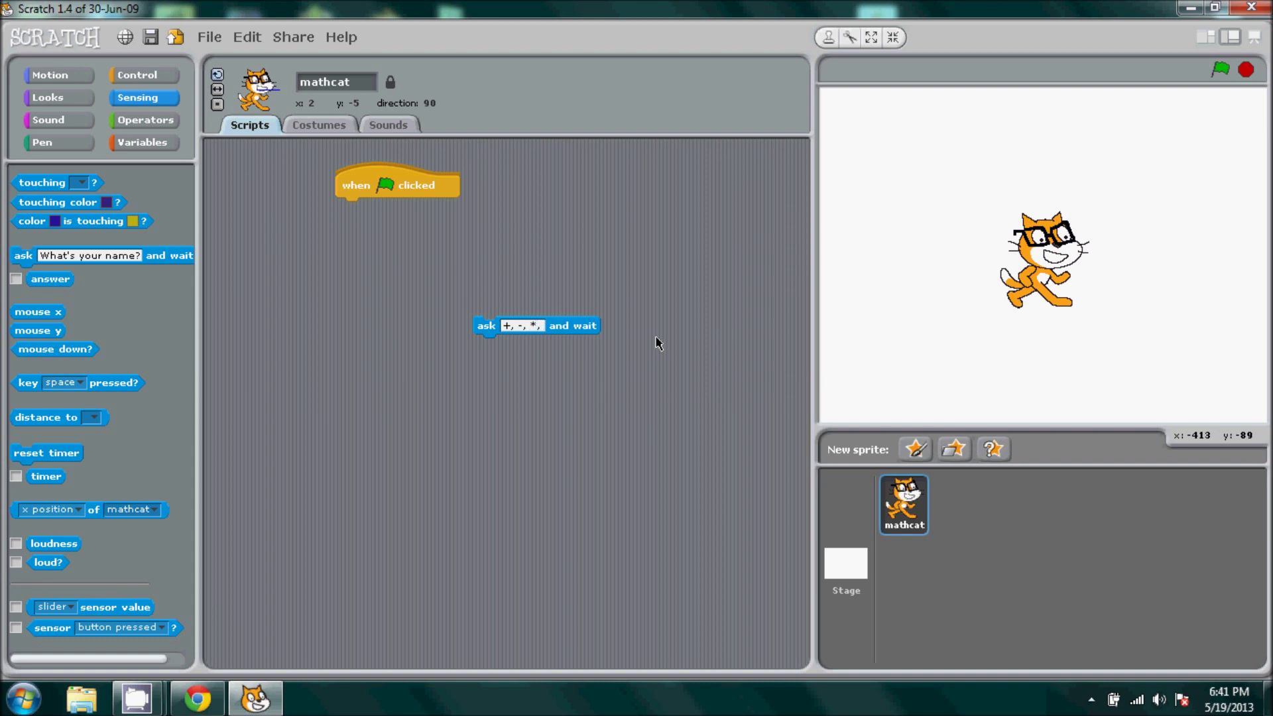
pyautogui.write('/')
pyautogui.moveTo(486, 327)
pyautogui.mouseDown()
pyautogui.moveTo(383, 226)
pyautogui.moveTo(498, 215)
pyautogui.mouseUp()
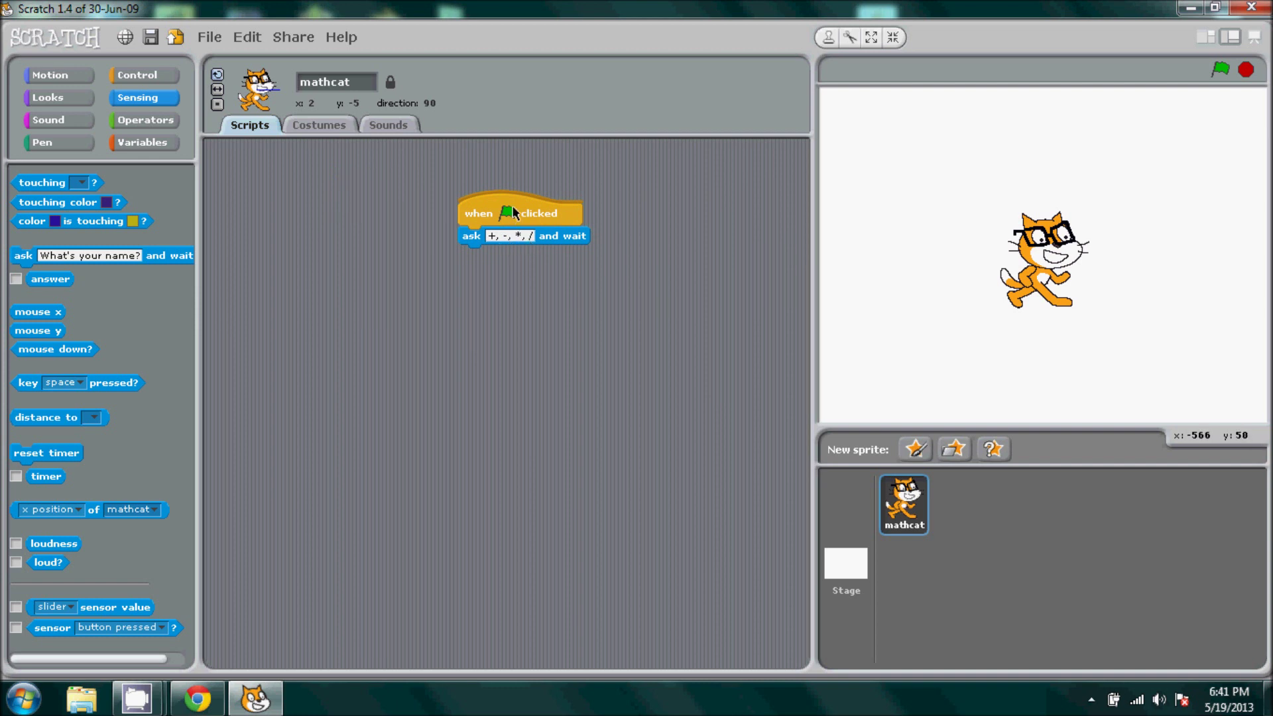
# Step: Attach an if block under the ask block and reposition the script
pyautogui.moveTo(512, 209); pyautogui.dragTo(428, 199)
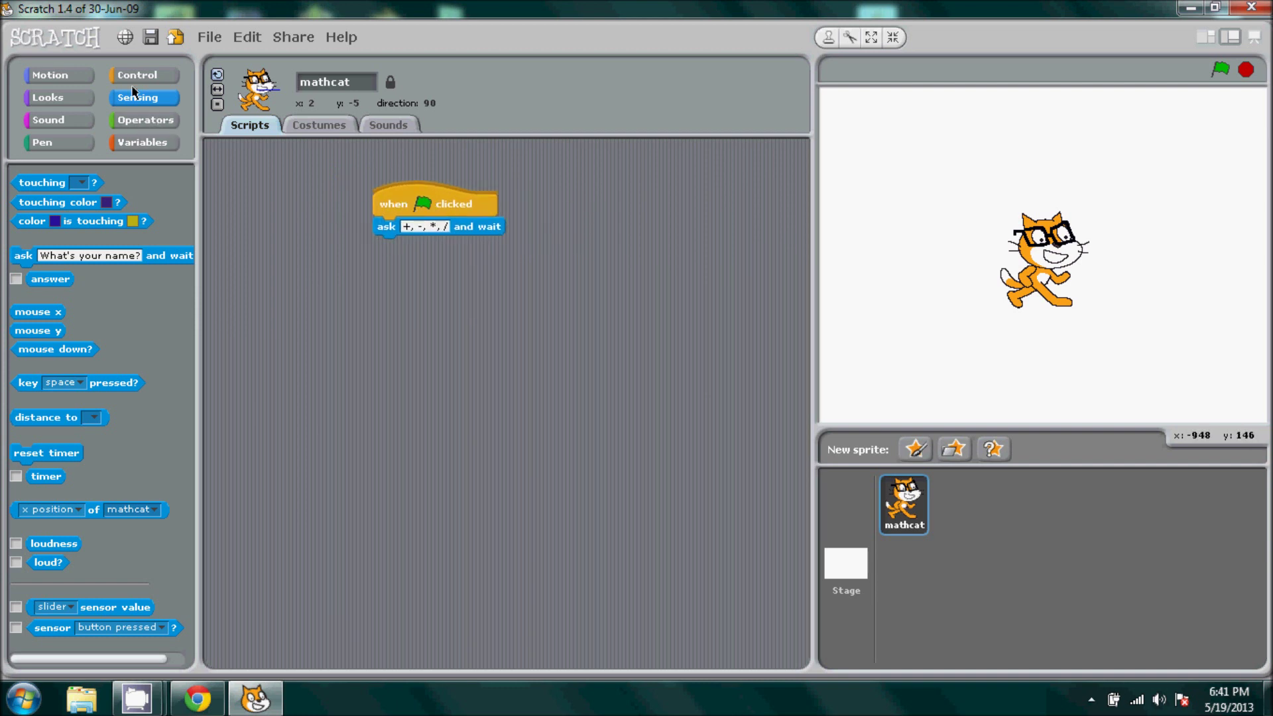
pyautogui.click(160, 75)
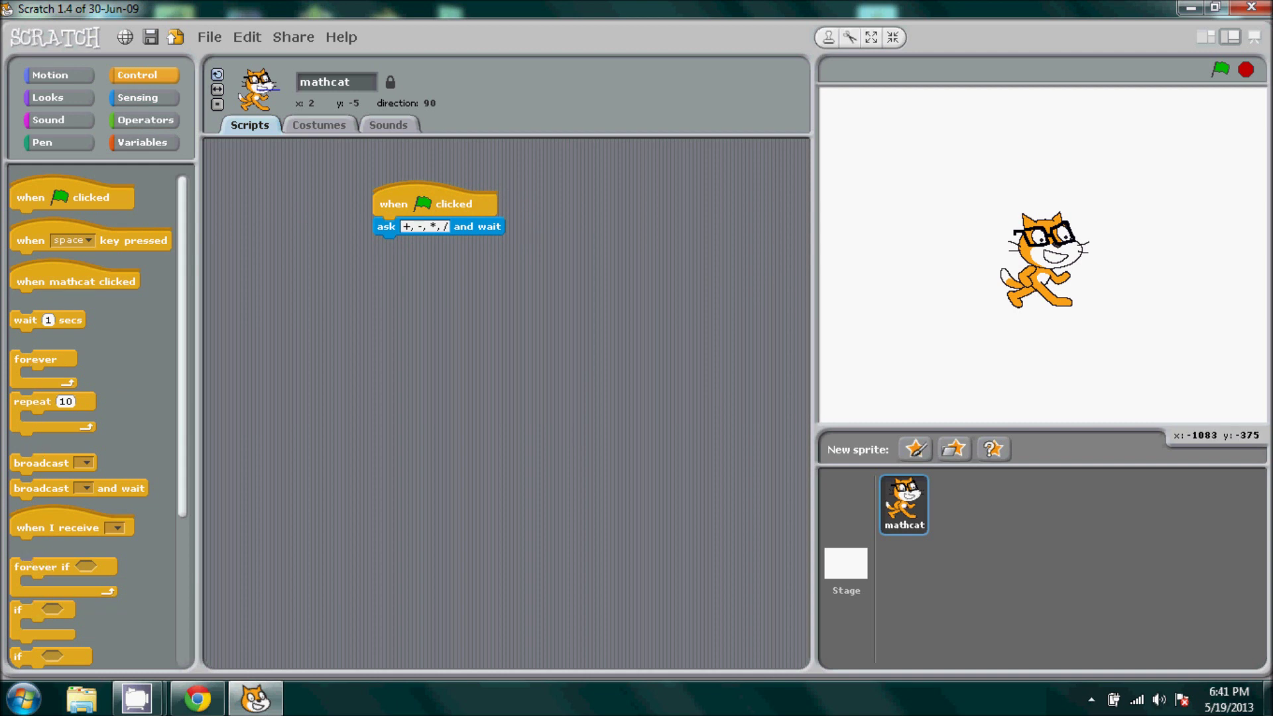
pyautogui.moveTo(30, 608); pyautogui.dragTo(398, 251)
pyautogui.moveTo(400, 206); pyautogui.dragTo(484, 212)
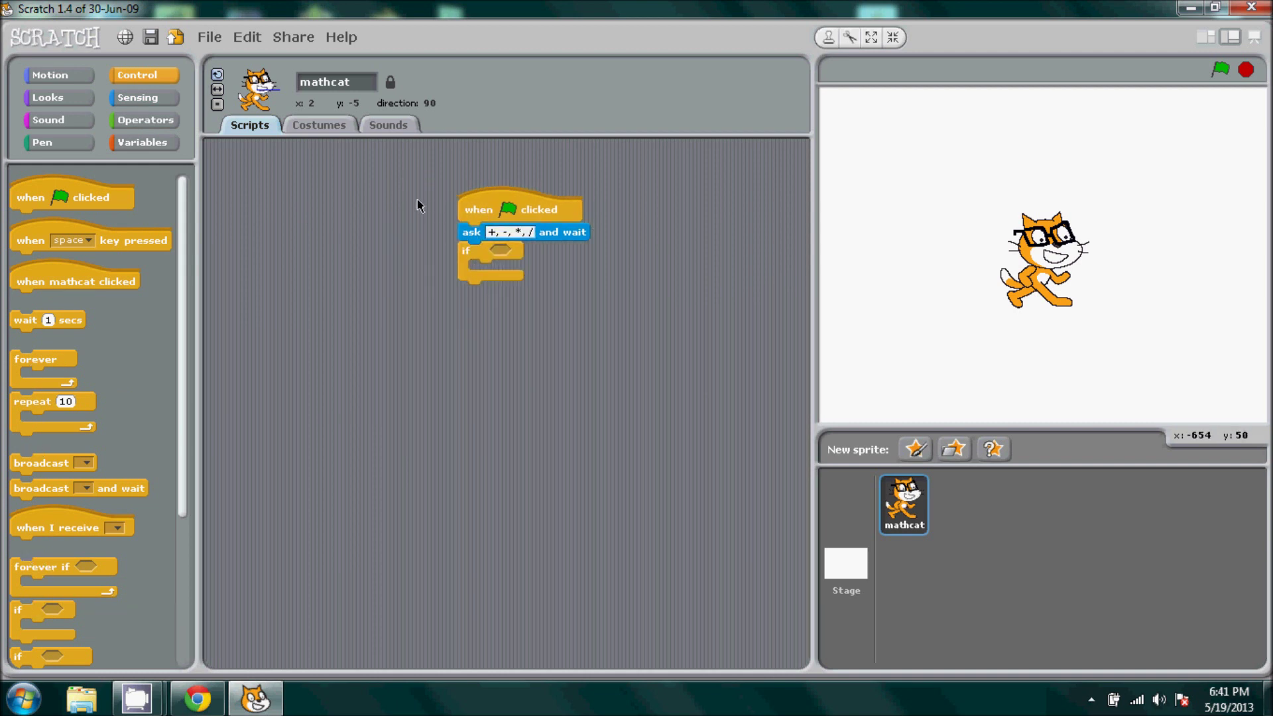
# Step: Fill the if condition with answer = +, then pull the if block off the script
pyautogui.click(137, 96)
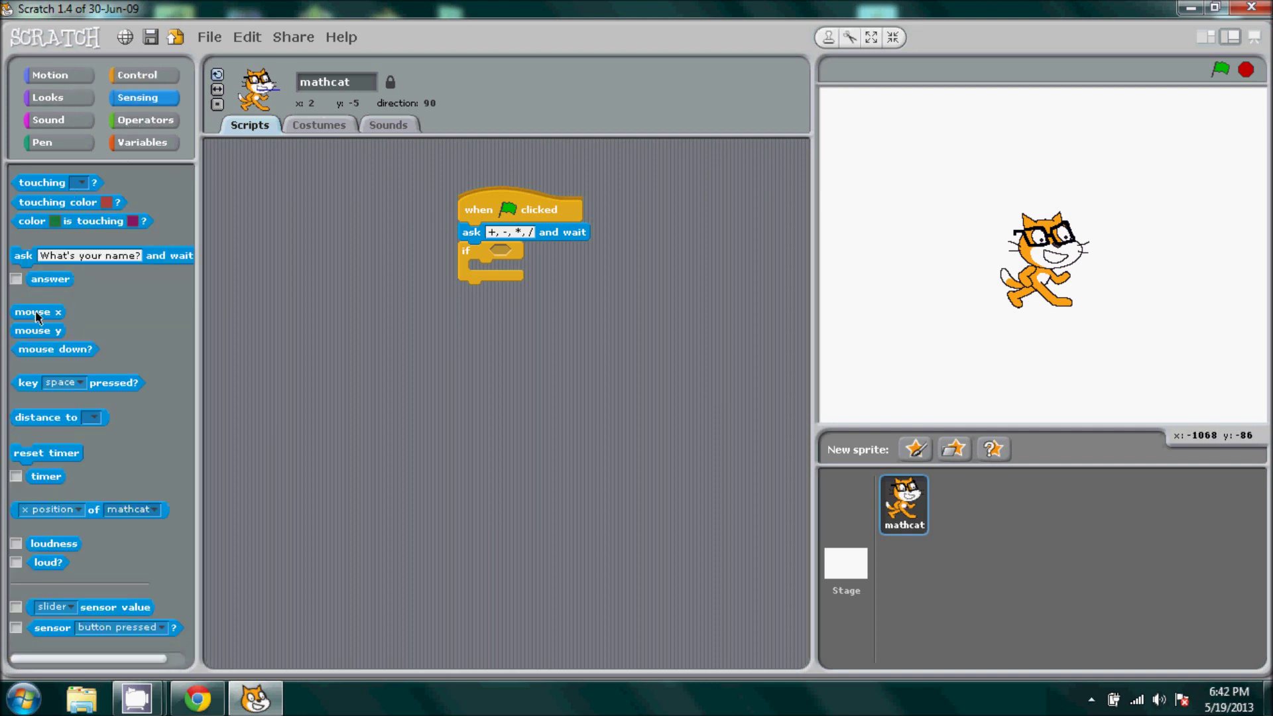
pyautogui.moveTo(50, 279); pyautogui.dragTo(464, 350)
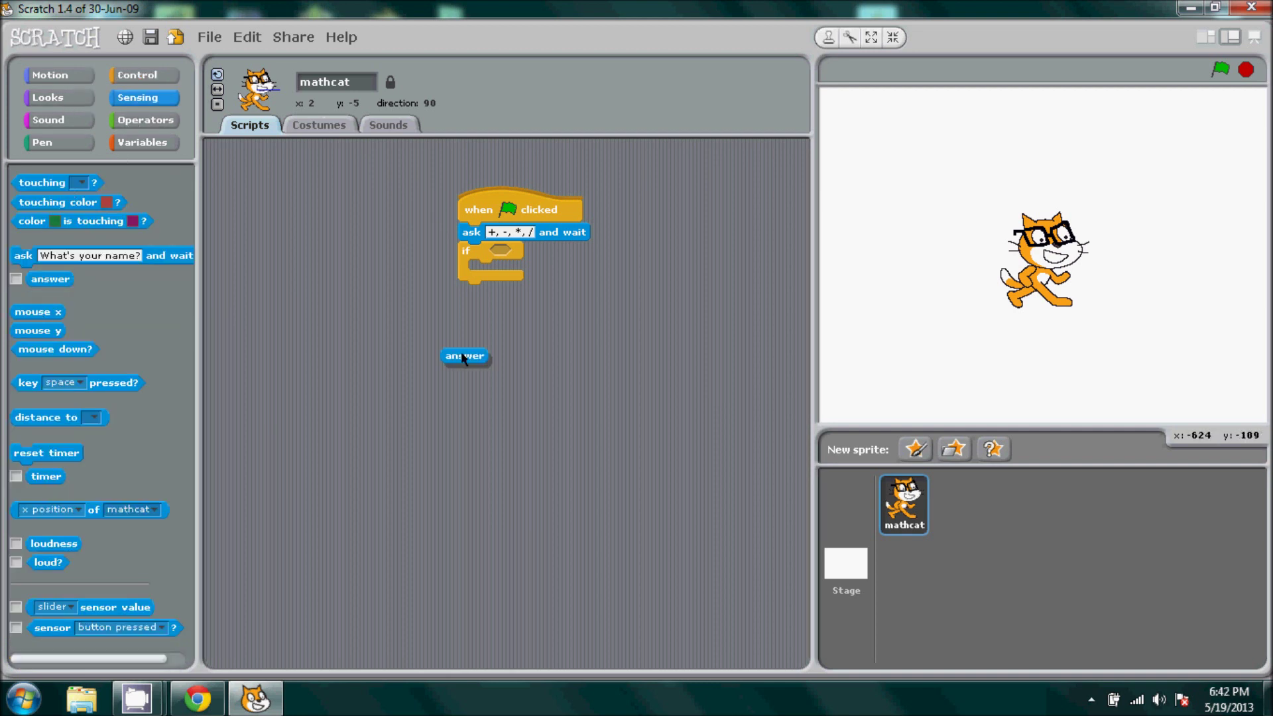
pyautogui.click(131, 120)
pyautogui.moveTo(34, 328); pyautogui.dragTo(533, 378)
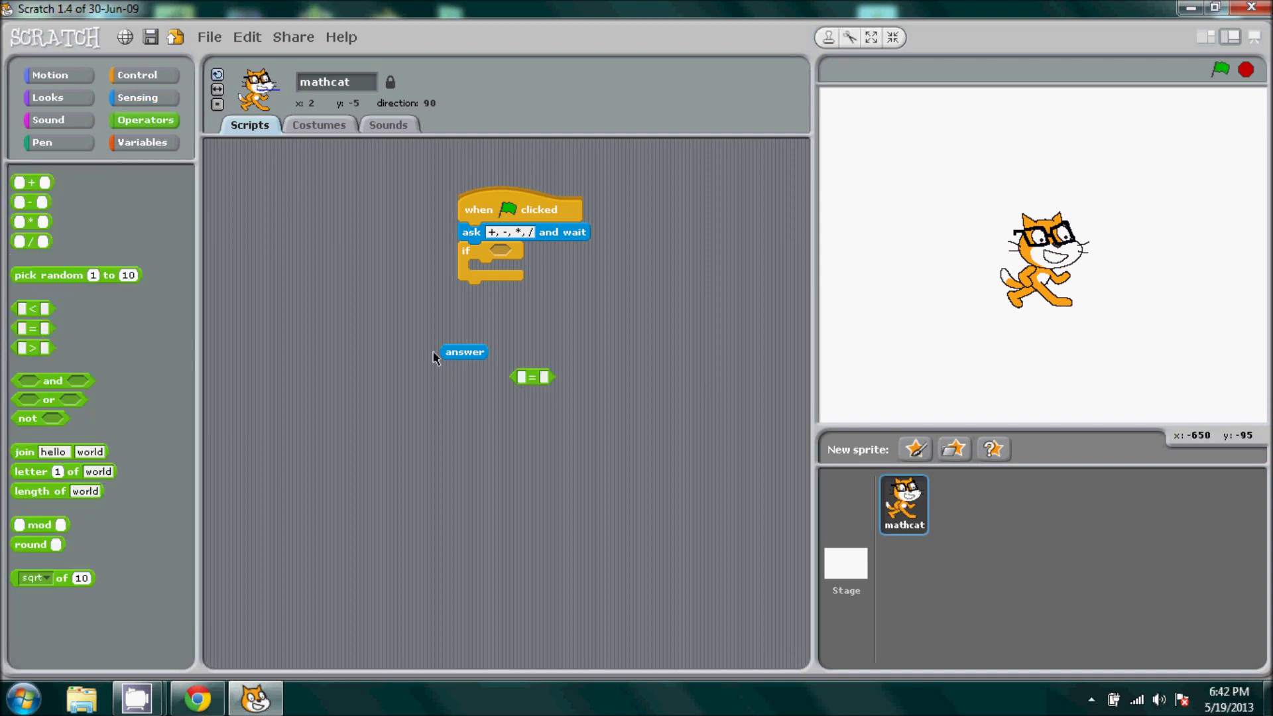
pyautogui.moveTo(458, 353); pyautogui.dragTo(521, 377)
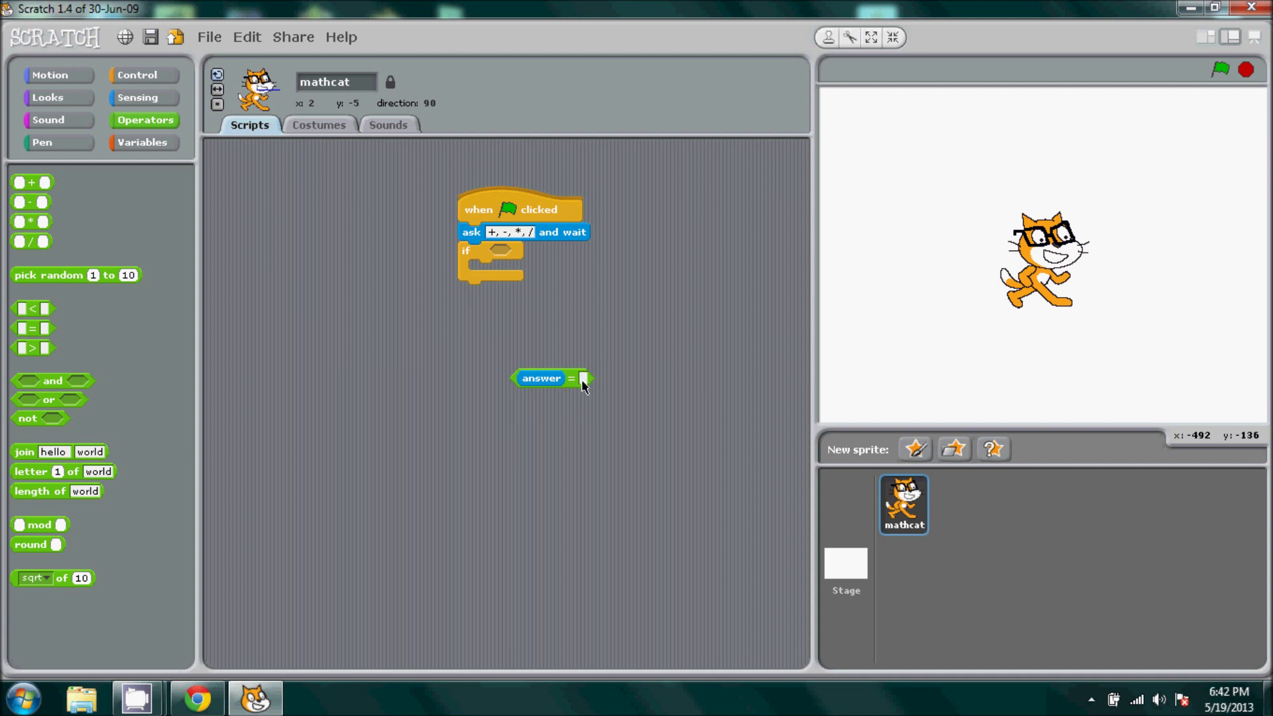
pyautogui.write('+')
pyautogui.moveTo(568, 379); pyautogui.dragTo(537, 260)
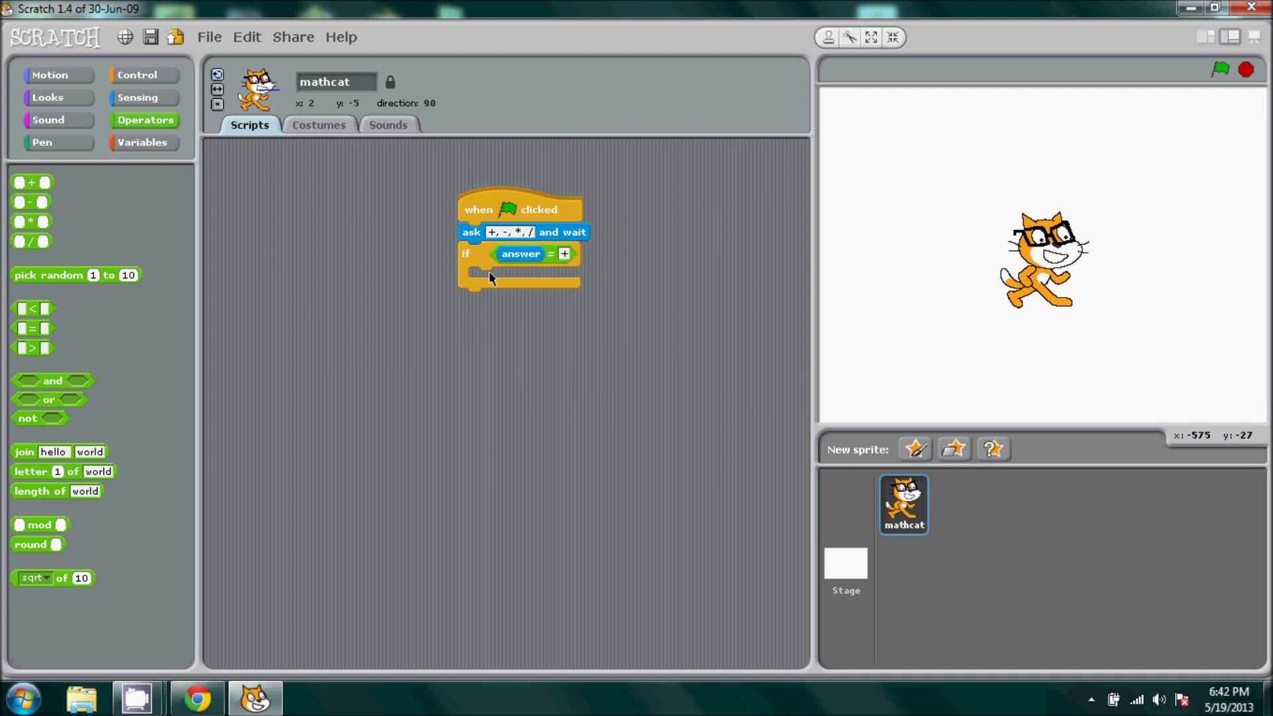
pyautogui.moveTo(478, 269); pyautogui.dragTo(517, 354)
# Step: Duplicate the answer = + if block three times
pyautogui.rightClick(523, 348)
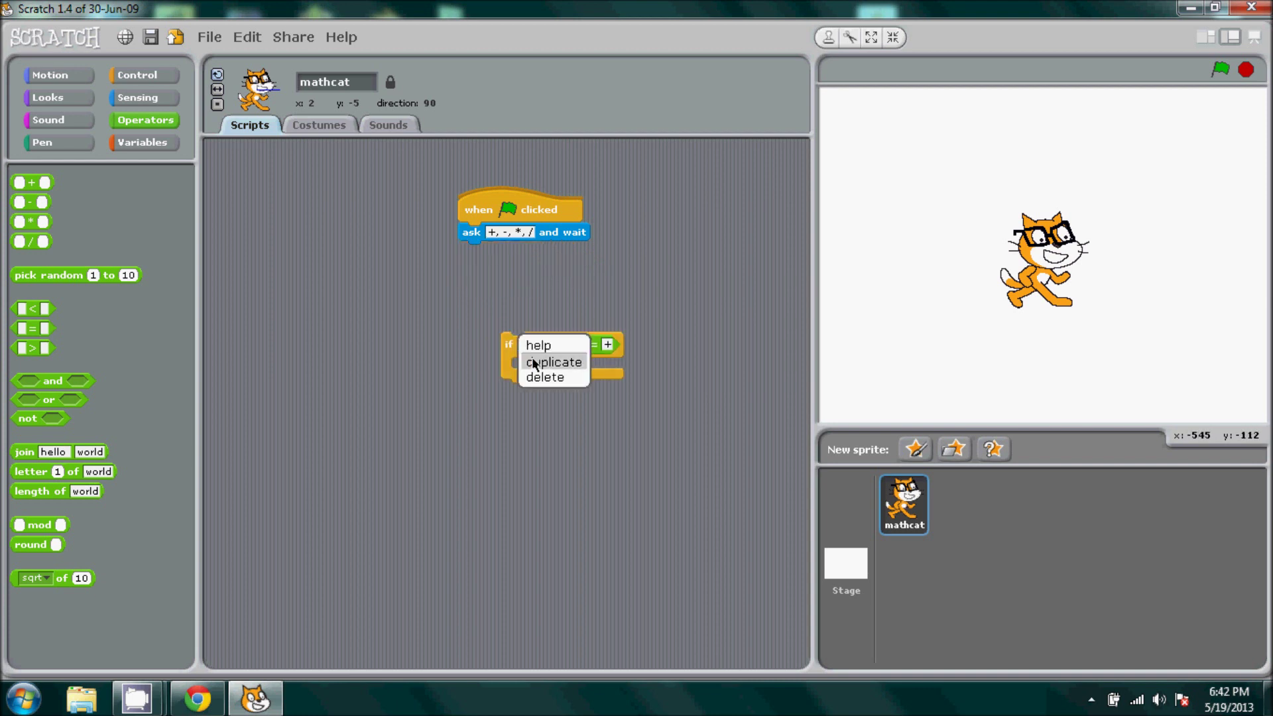
pyautogui.click(537, 364)
pyautogui.rightClick(309, 299)
pyautogui.click(335, 322)
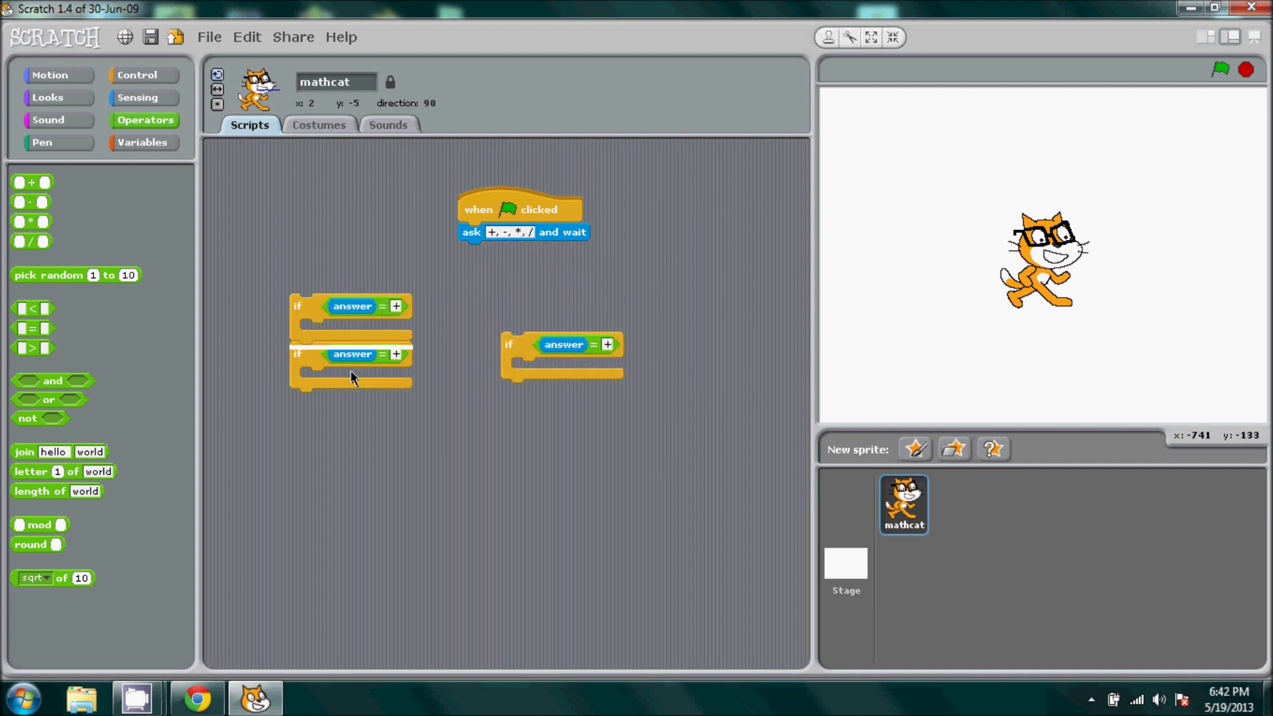
pyautogui.moveTo(314, 369)
pyautogui.mouseDown()
pyautogui.moveTo(313, 411)
pyautogui.moveTo(311, 301)
pyautogui.moveTo(258, 460)
pyautogui.mouseUp()
pyautogui.rightClick(313, 410)
pyautogui.click(339, 414)
# Step: Change the copies' symbols to -, * and /, and reattach the + check under the question
pyautogui.click(342, 459)
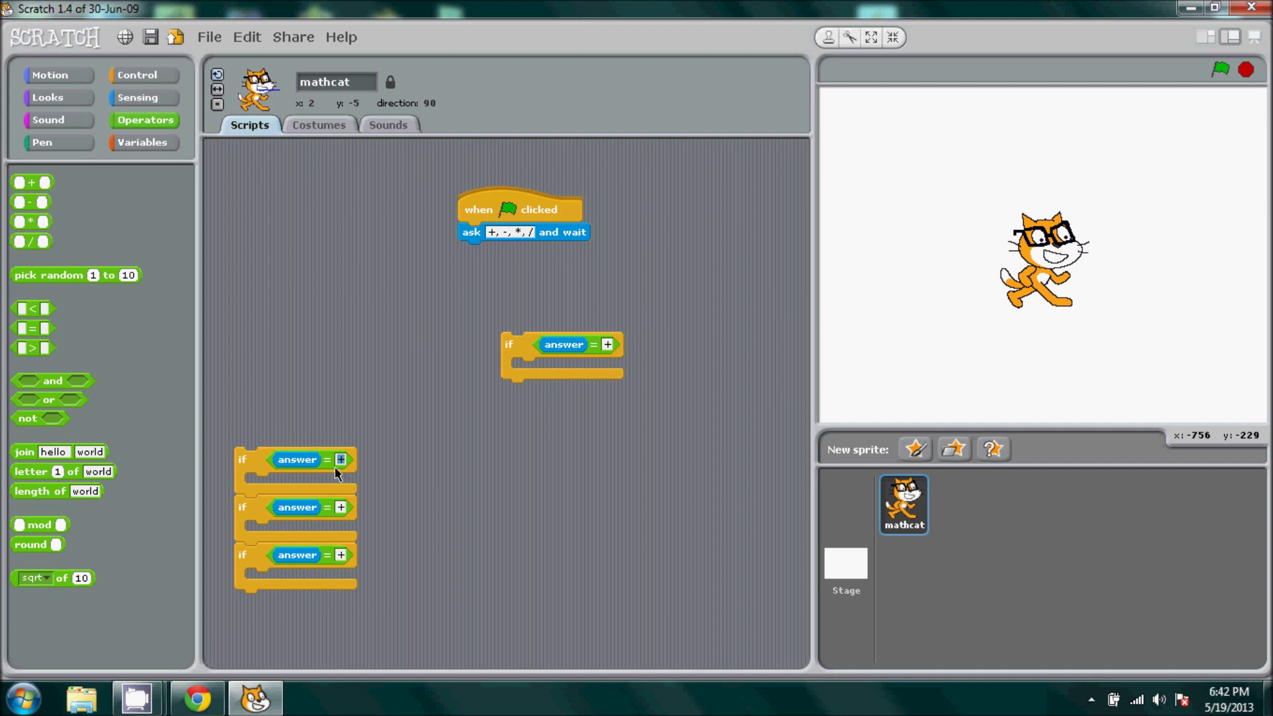
pyautogui.write('-')
pyautogui.click(342, 555)
pyautogui.write('/')
pyautogui.moveTo(517, 339)
pyautogui.mouseDown()
pyautogui.moveTo(503, 250)
pyautogui.moveTo(593, 213)
pyautogui.mouseUp()
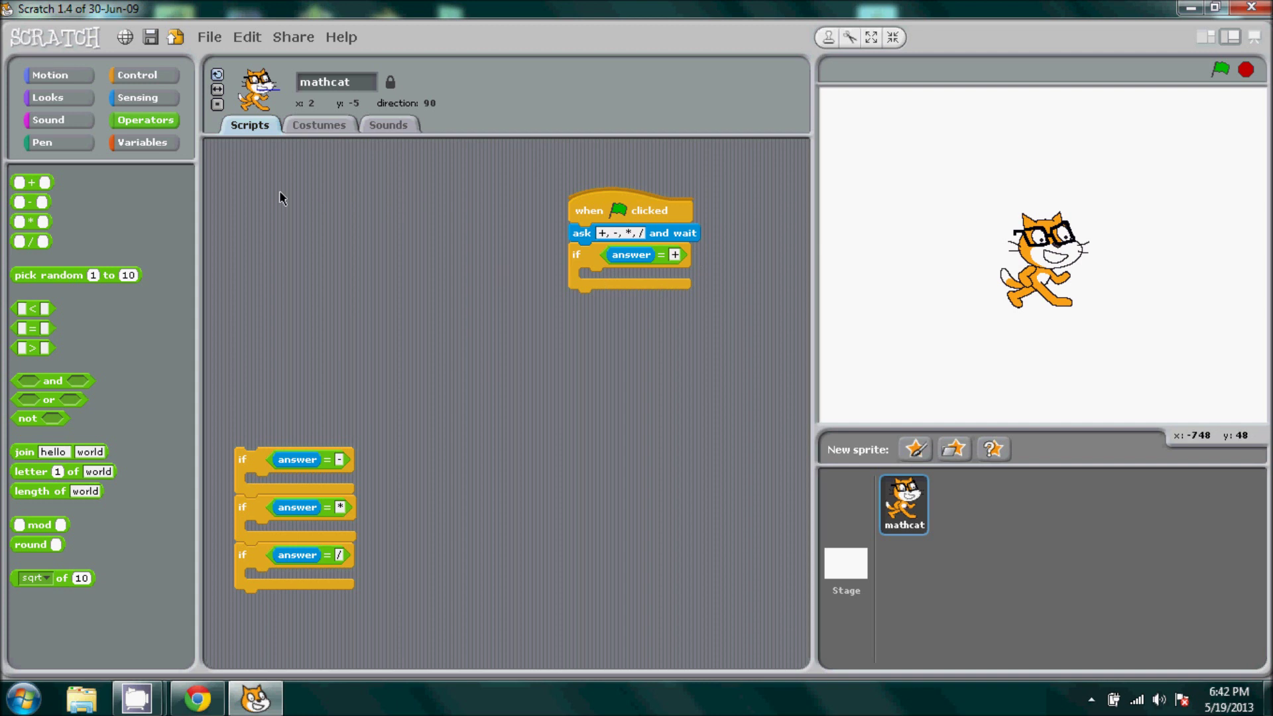
# Step: Put a 'say for 2 secs' block in the + check, retyping its message to 'Enter first number.'
pyautogui.click(48, 97)
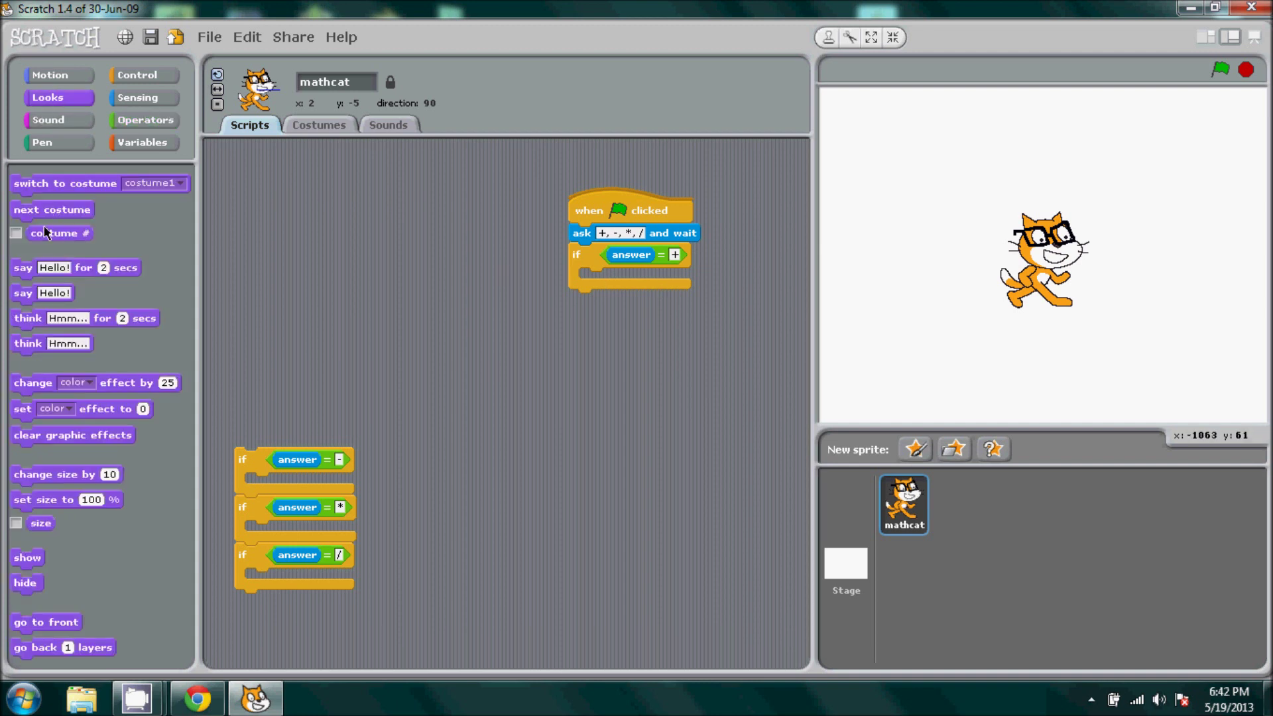
pyautogui.moveTo(27, 293)
pyautogui.mouseDown()
pyautogui.moveTo(626, 368)
pyautogui.moveTo(619, 296)
pyautogui.mouseUp()
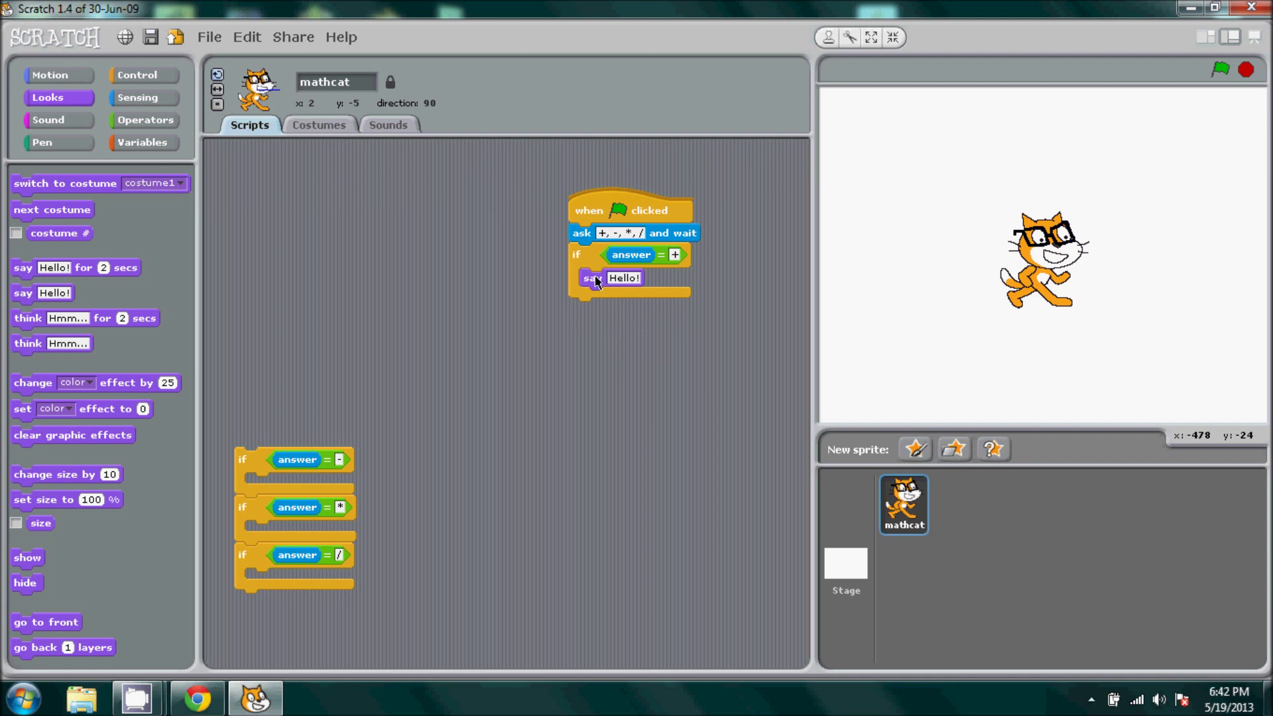
pyautogui.moveTo(595, 280)
pyautogui.mouseDown()
pyautogui.moveTo(94, 283)
pyautogui.moveTo(637, 281)
pyautogui.mouseUp()
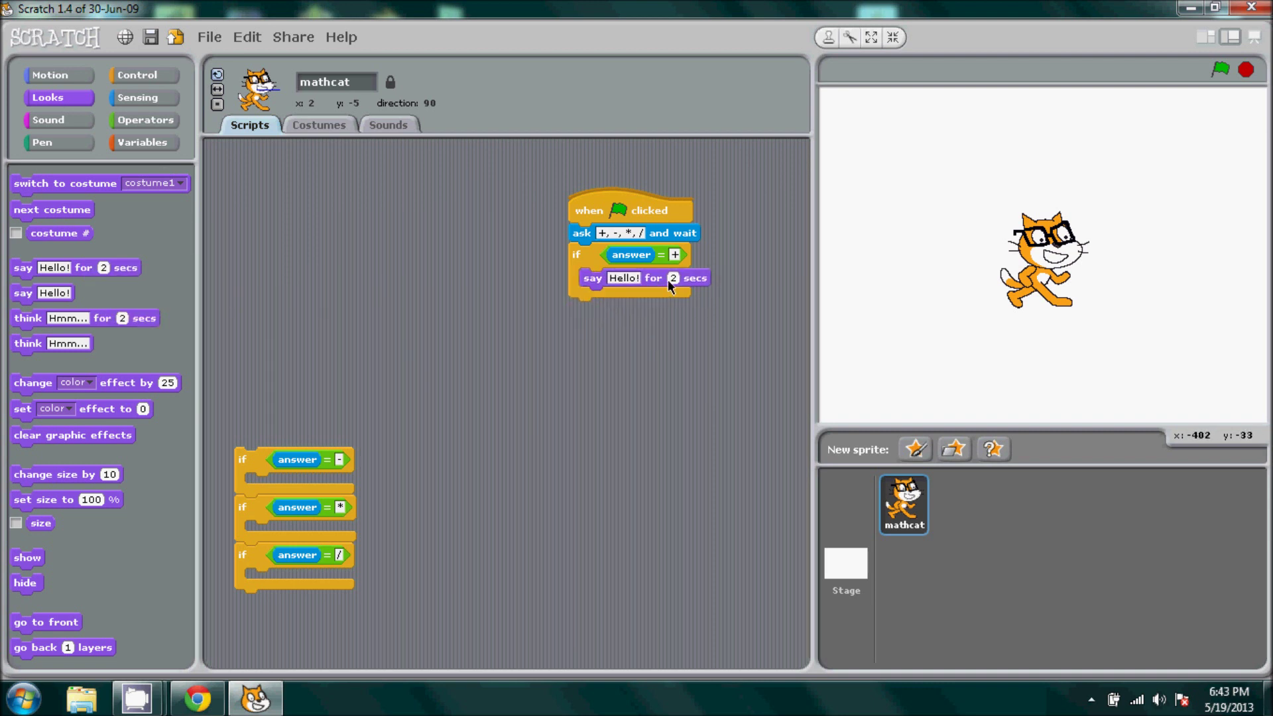
pyautogui.click(624, 278)
pyautogui.write('Enter')
pyautogui.write(' f')
pyautogui.write('irs')
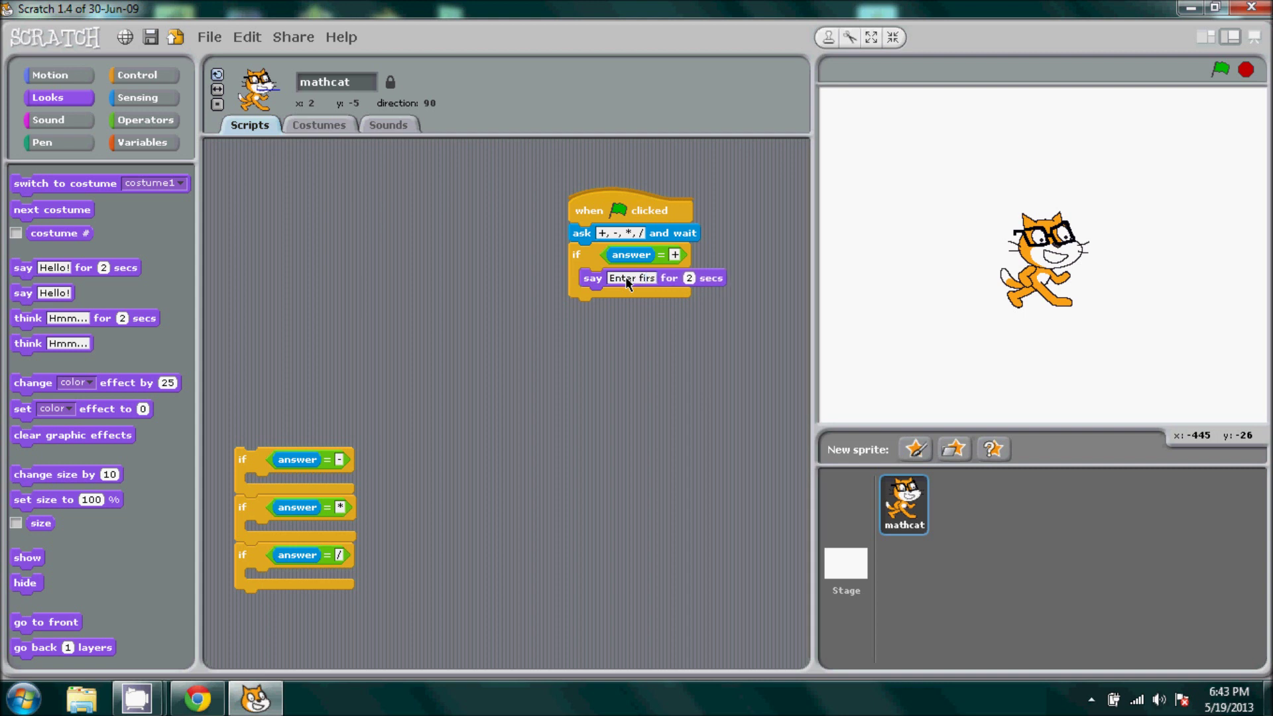
pyautogui.write('t nu')
pyautogui.write('mber.')
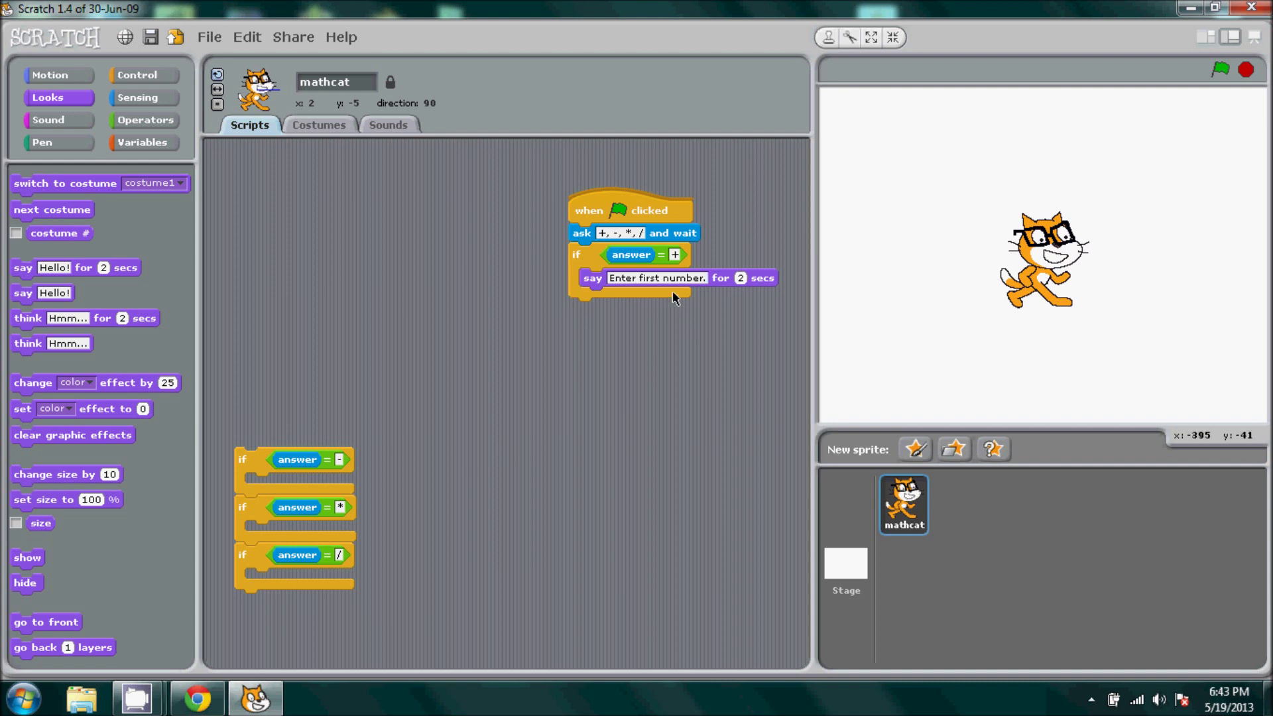
# Step: Add an 'ask ? + ? and wait' block under the say block
pyautogui.moveTo(587, 209); pyautogui.dragTo(518, 197)
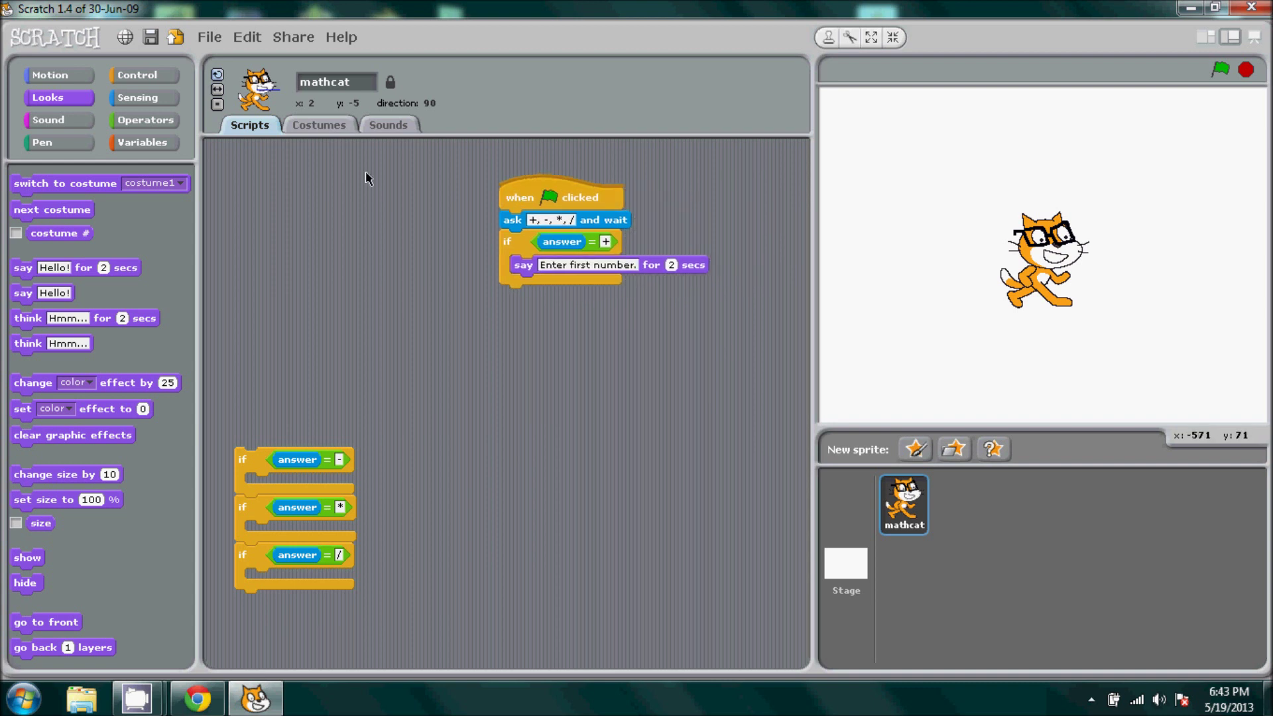
pyautogui.click(138, 98)
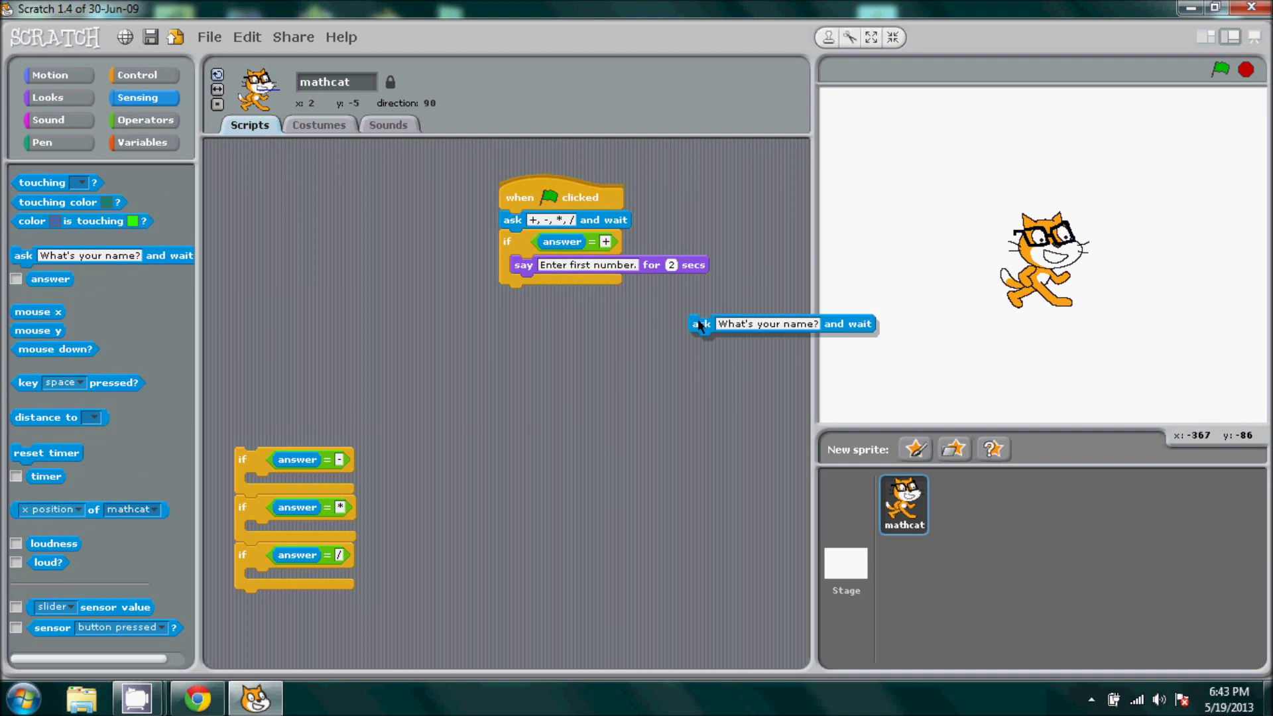
pyautogui.moveTo(702, 325); pyautogui.dragTo(570, 289)
pyautogui.click(573, 284)
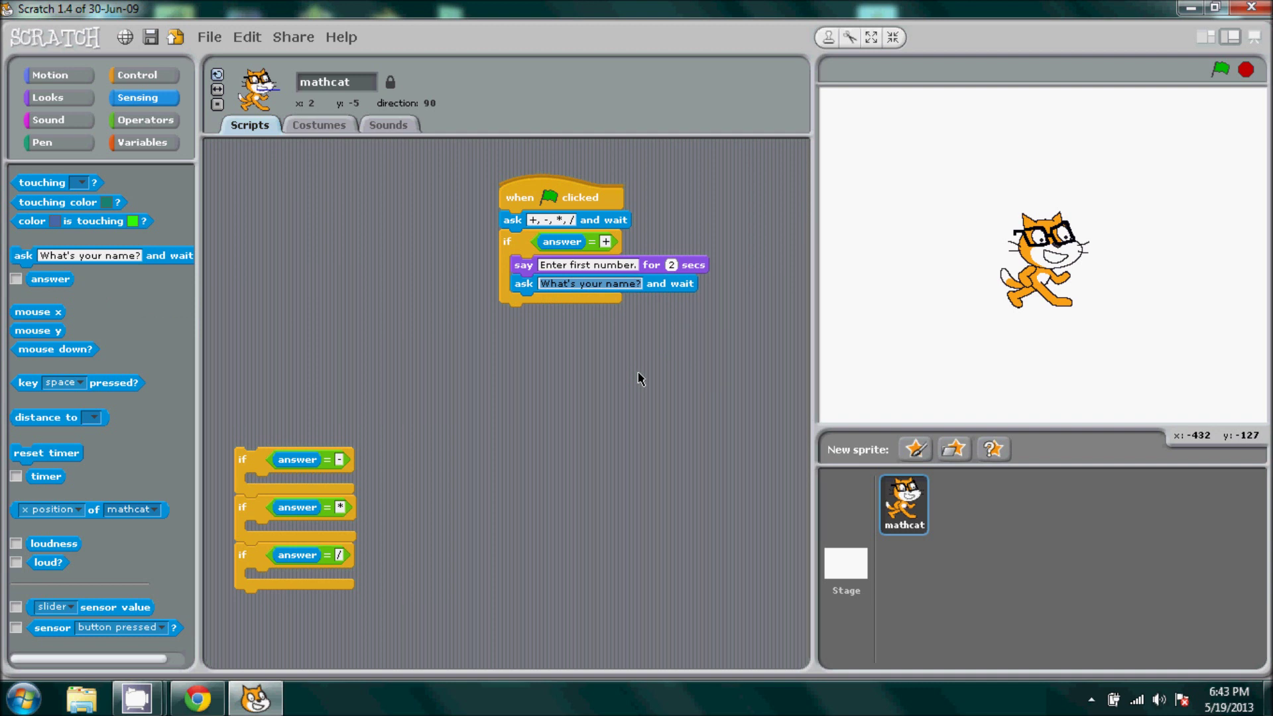
pyautogui.press('BackSpace')
pyautogui.write('? ')
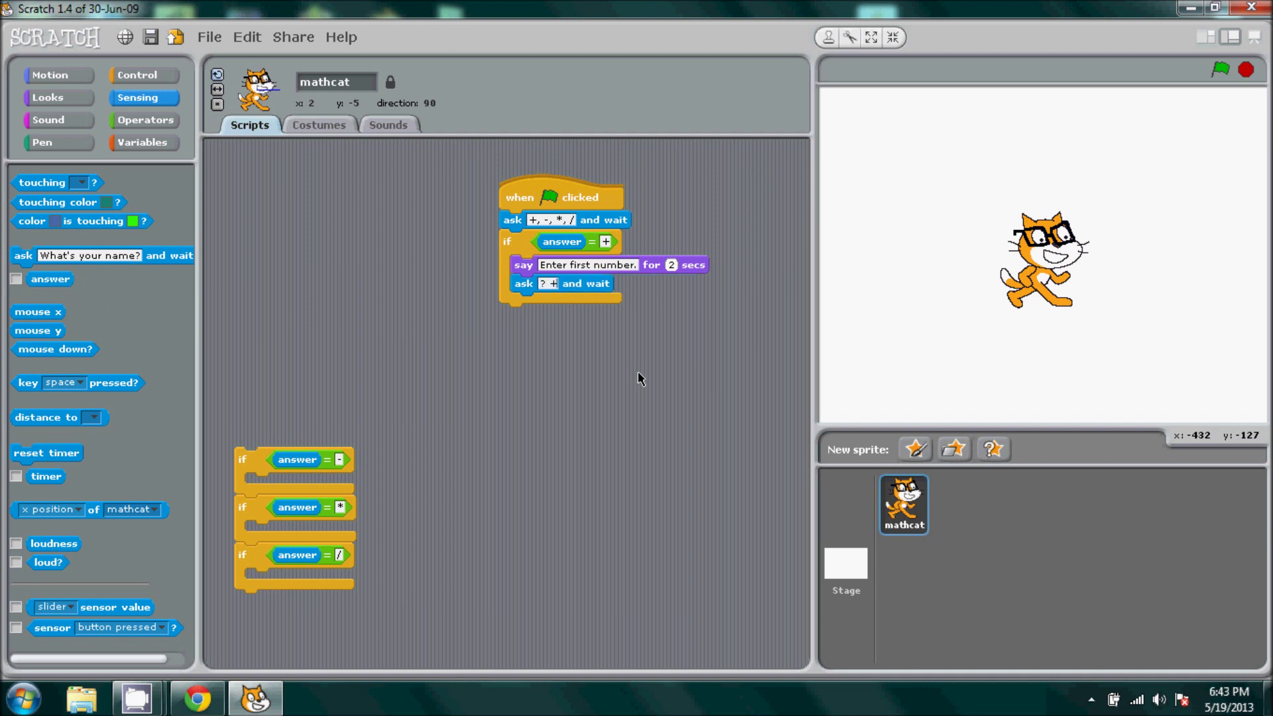
pyautogui.write('+ ?')
pyautogui.moveTo(578, 189); pyautogui.dragTo(490, 171)
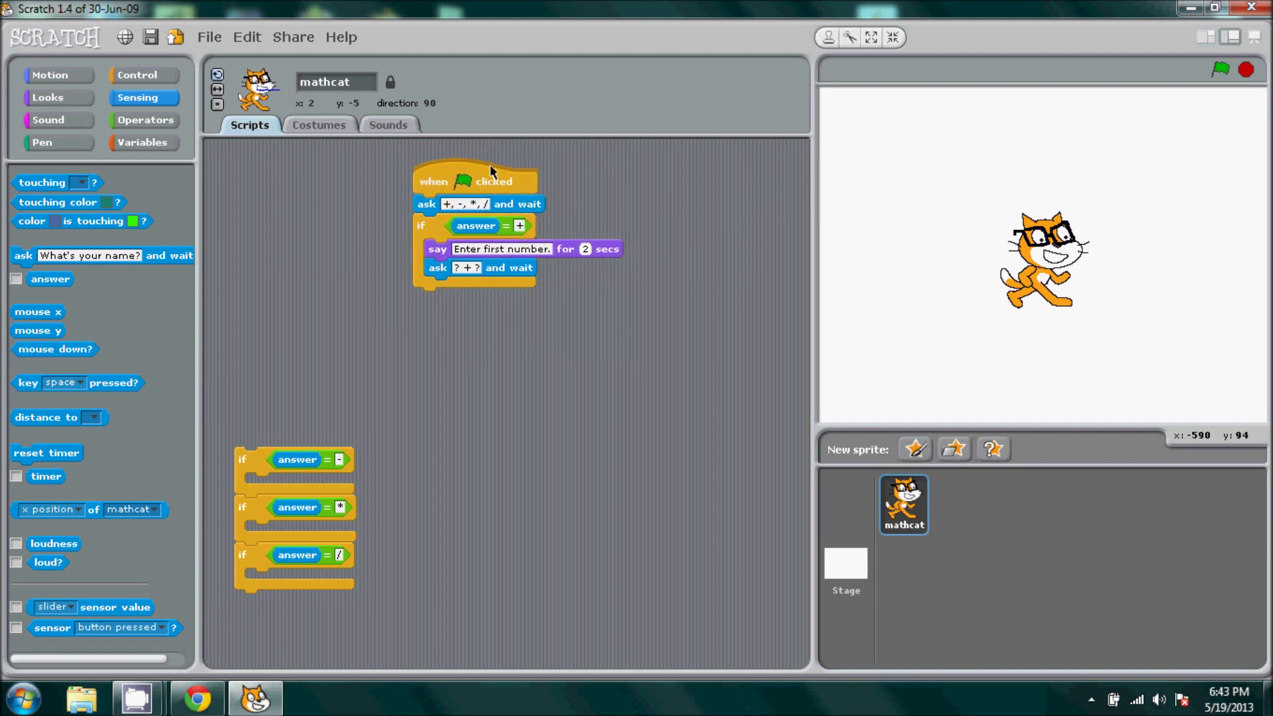
pyautogui.click(142, 142)
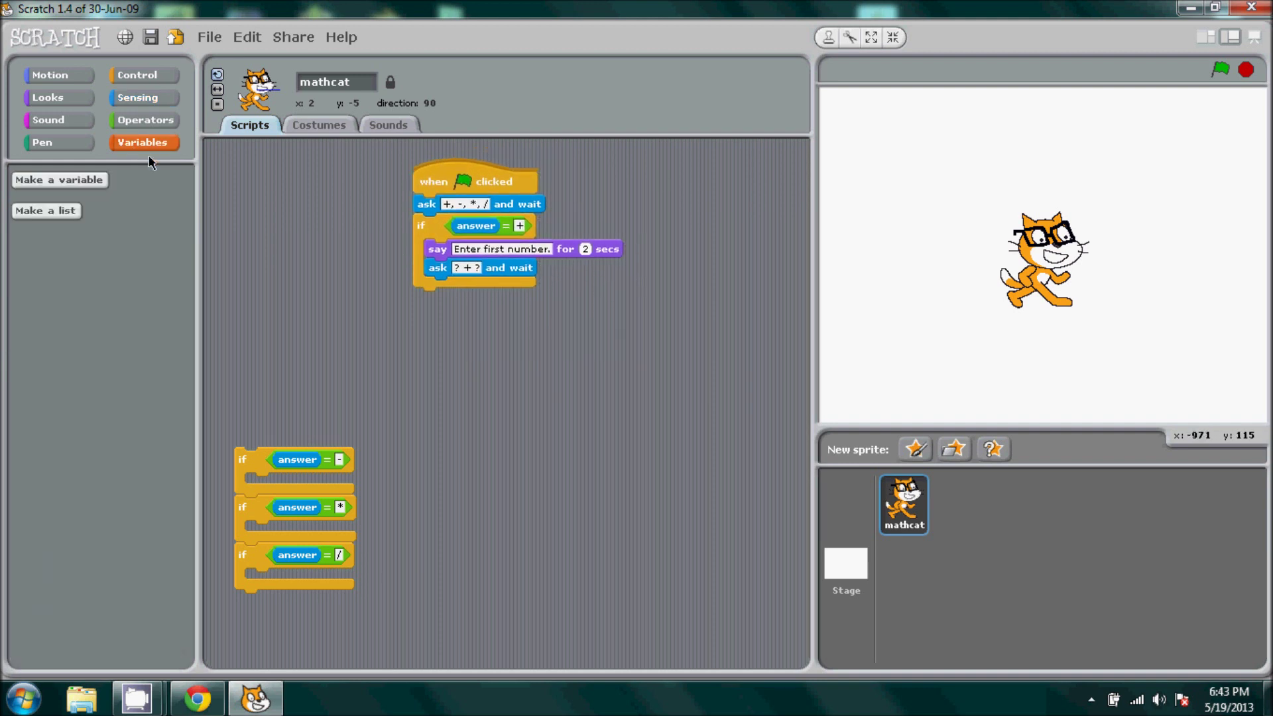
# Step: Create two variables, a and b
pyautogui.click(59, 180)
pyautogui.write('a')
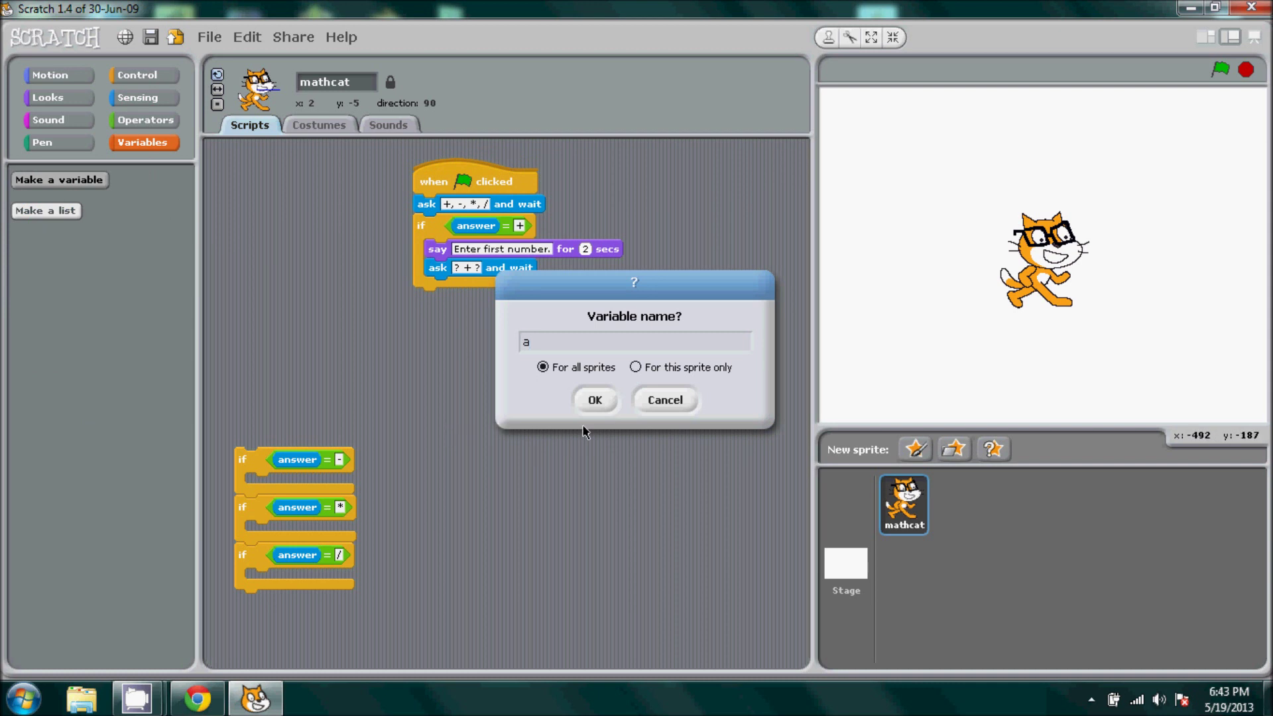
pyautogui.click(595, 401)
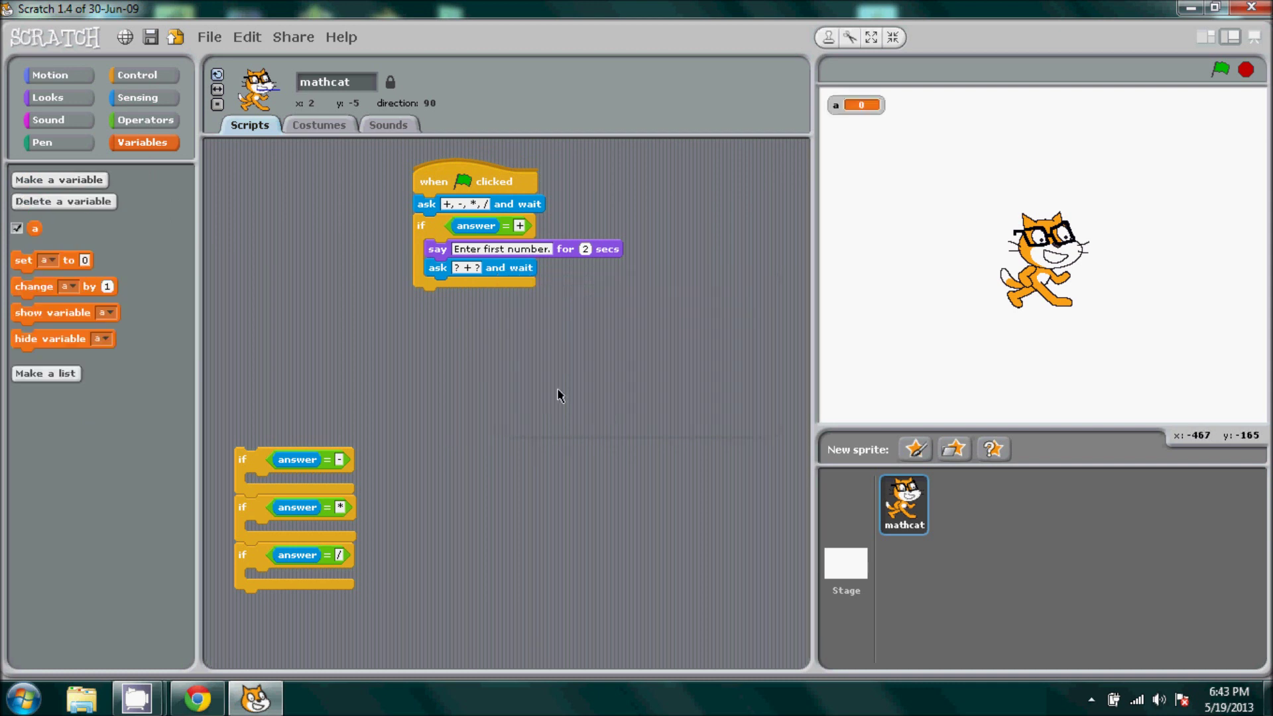
pyautogui.click(59, 180)
pyautogui.write('b')
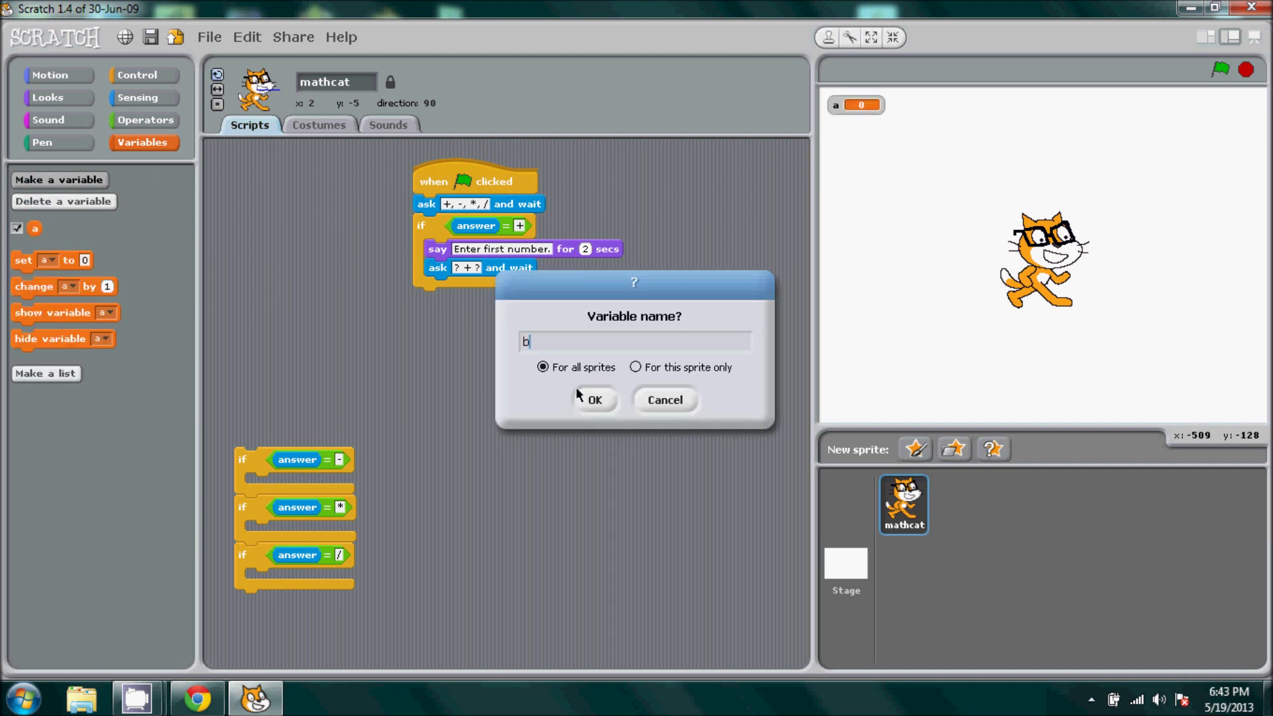
pyautogui.click(595, 400)
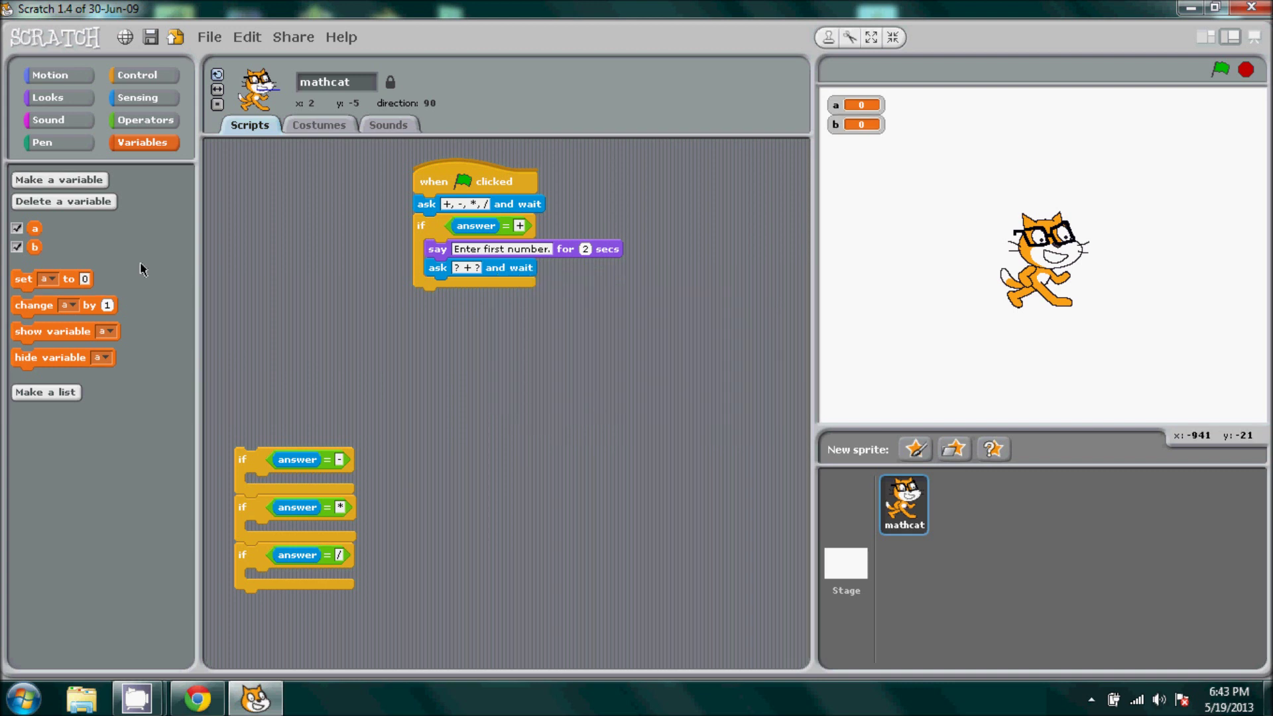
# Step: Place a loose 'set a to 0' block in the scripts area
pyautogui.moveTo(35, 229)
pyautogui.mouseDown()
pyautogui.moveTo(314, 306)
pyautogui.moveTo(430, 356)
pyautogui.mouseUp()
pyautogui.moveTo(437, 358)
pyautogui.mouseDown()
pyautogui.moveTo(14, 288)
pyautogui.moveTo(510, 334)
pyautogui.moveTo(530, 348)
pyautogui.mouseUp()
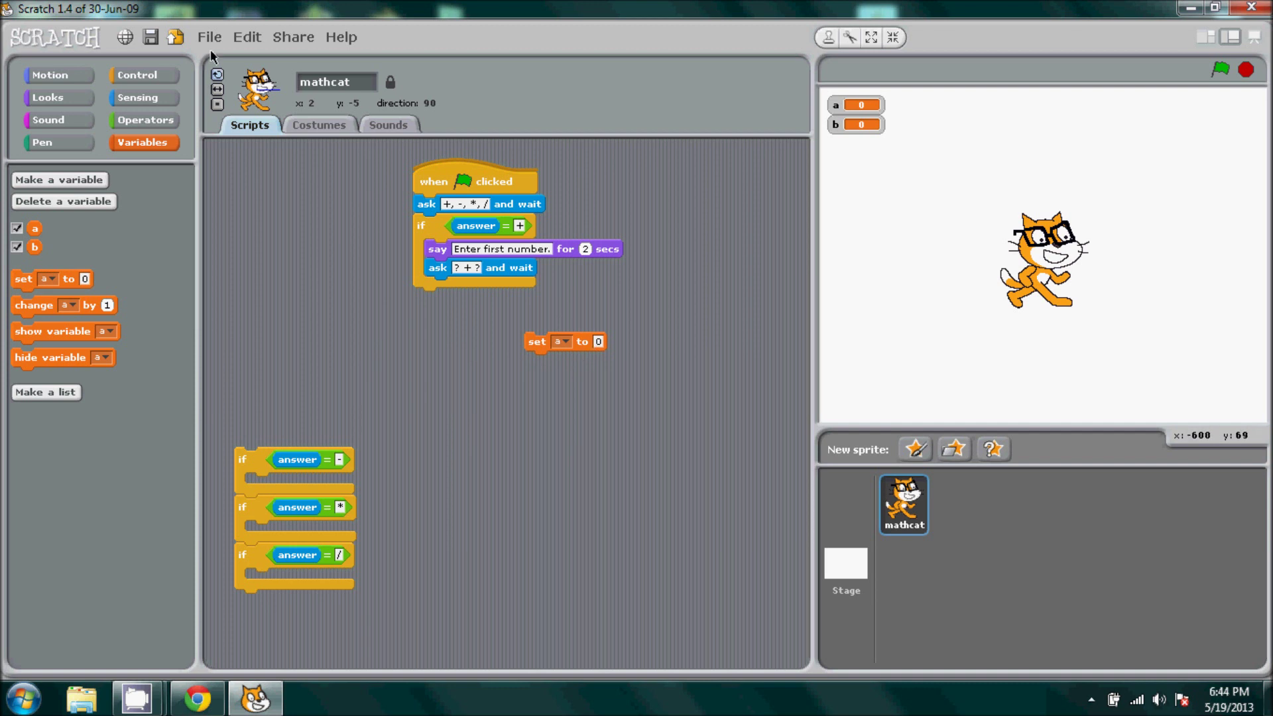
pyautogui.click(139, 99)
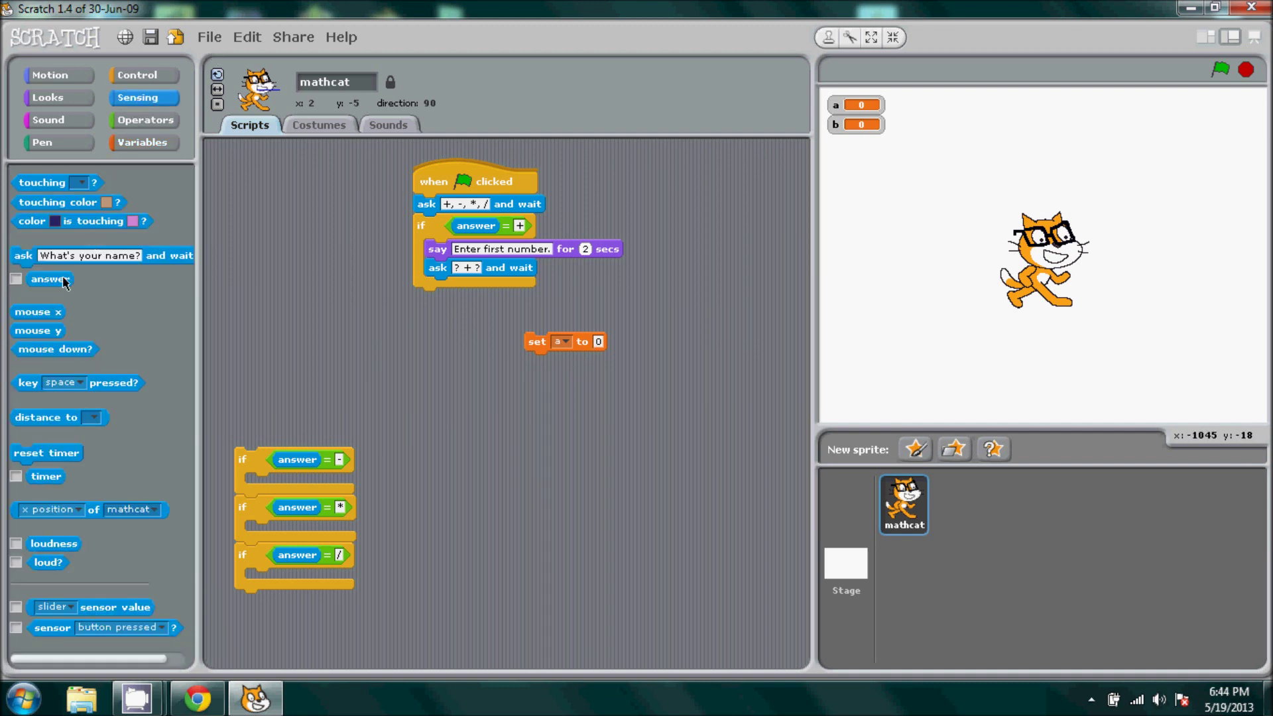
# Step: Drop answer into 'set a to' and attach it under 'ask ? + ? and wait'
pyautogui.moveTo(49, 279); pyautogui.dragTo(623, 344)
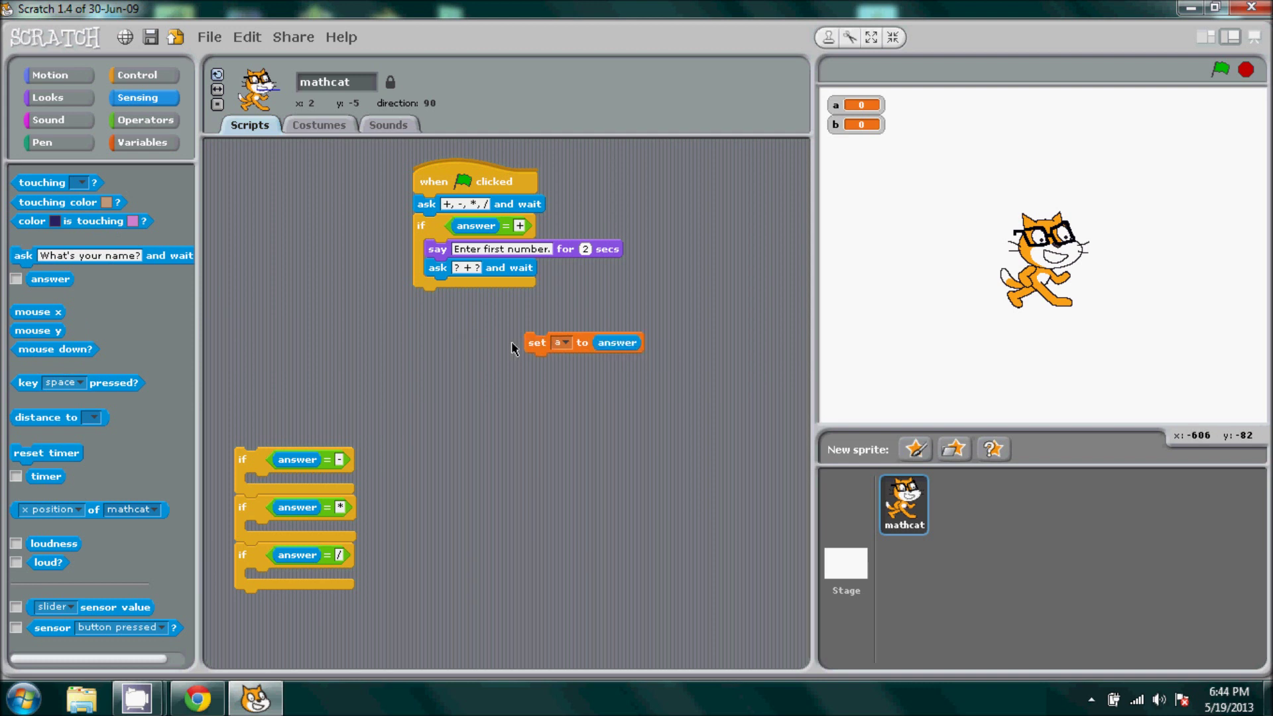
pyautogui.moveTo(537, 344); pyautogui.dragTo(453, 293)
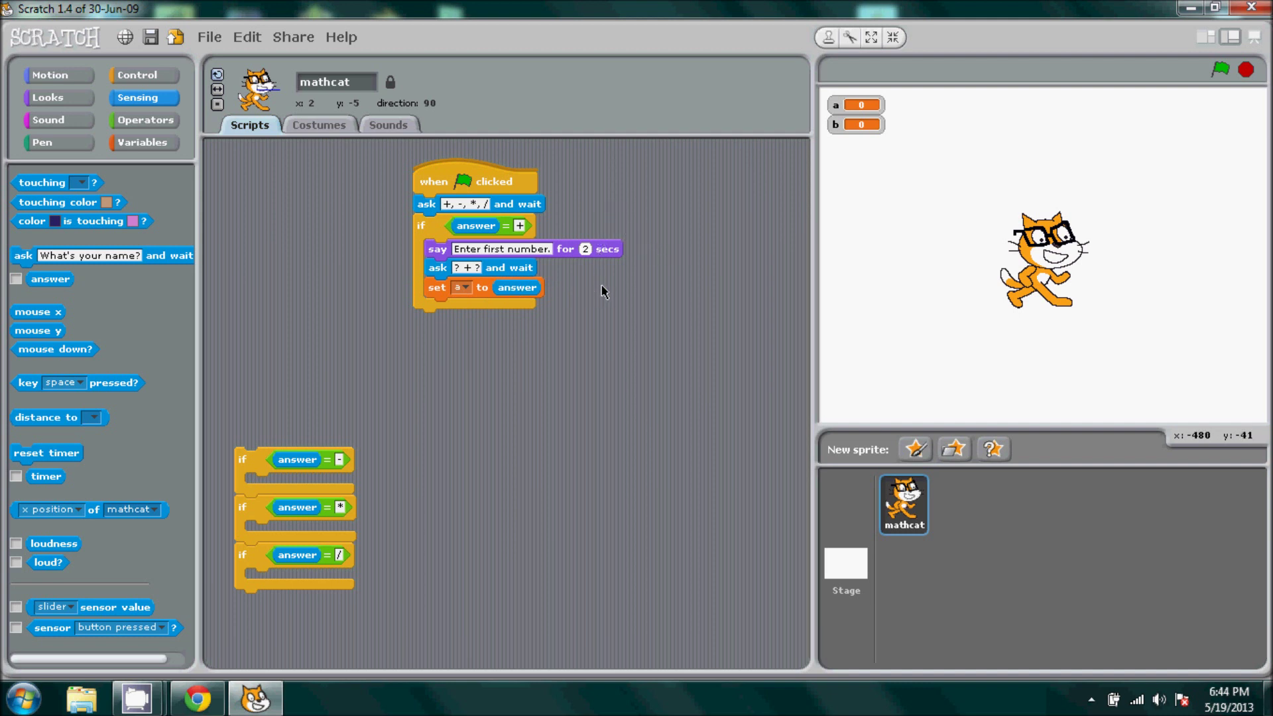
# Step: Run the script with the green flag, entering + as the operator and 5 as the first number
pyautogui.click(1221, 71)
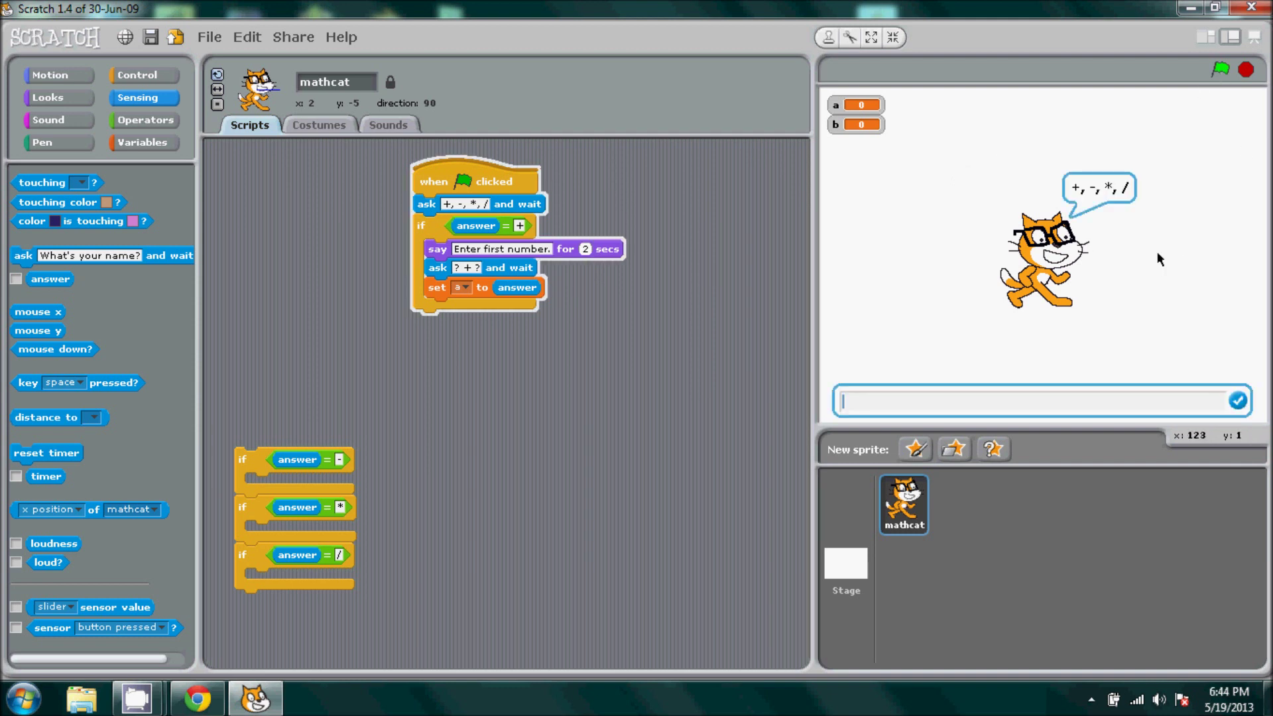
pyautogui.write('+')
pyautogui.press('Return')
pyautogui.write('5')
pyautogui.press('Return')
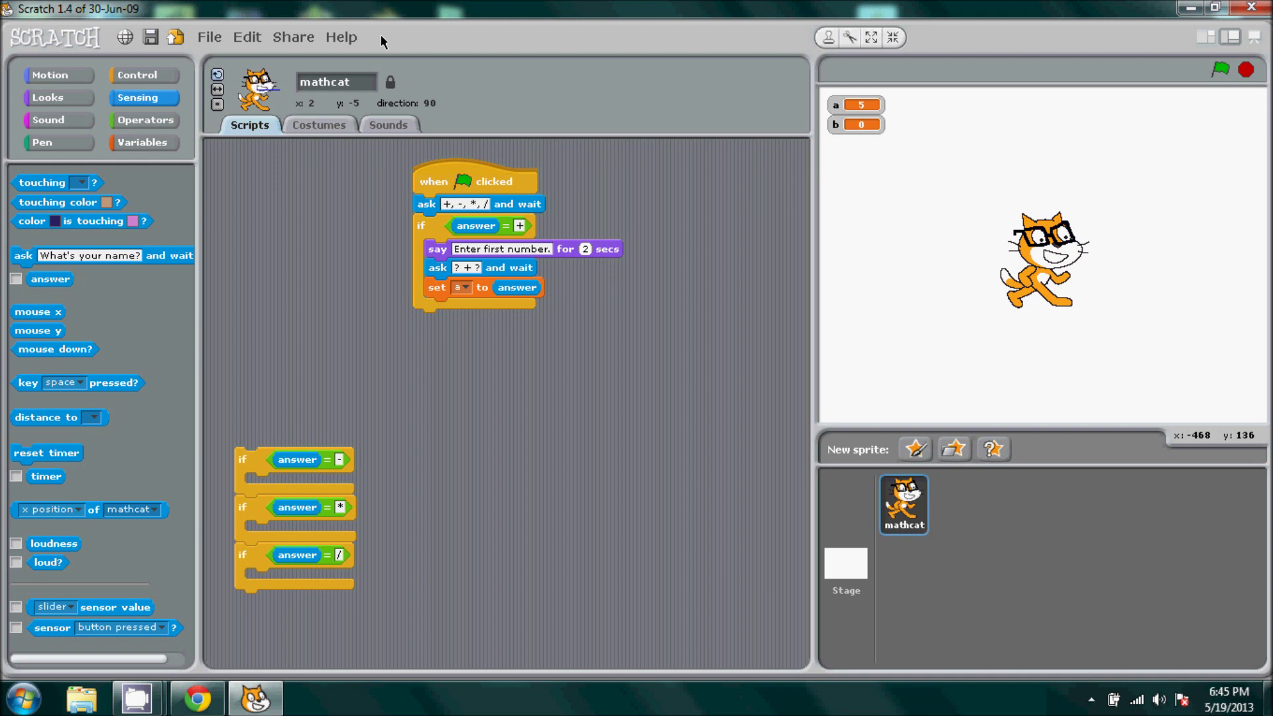
# Step: Attach a 'say Enter second number. for 2 secs' block under 'set a to answer'
pyautogui.click(48, 99)
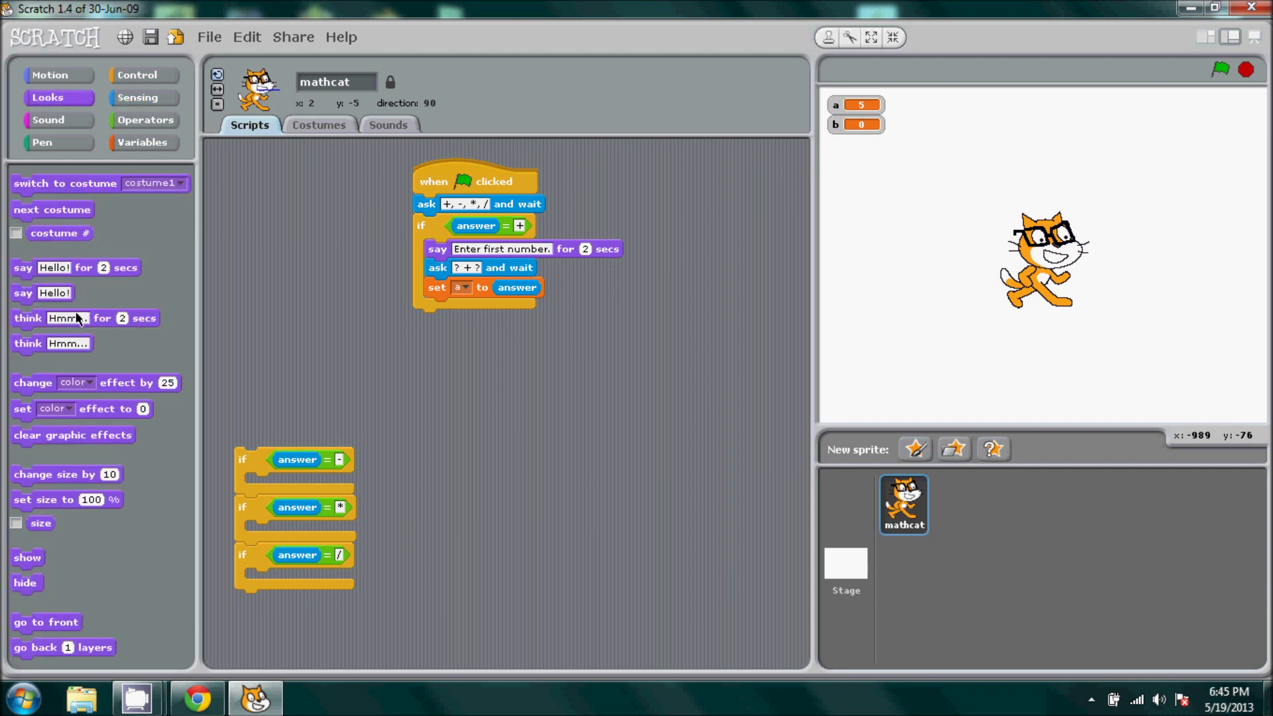
pyautogui.moveTo(24, 293)
pyautogui.mouseDown()
pyautogui.moveTo(479, 316)
pyautogui.moveTo(69, 319)
pyautogui.mouseUp()
pyautogui.moveTo(23, 268); pyautogui.dragTo(459, 311)
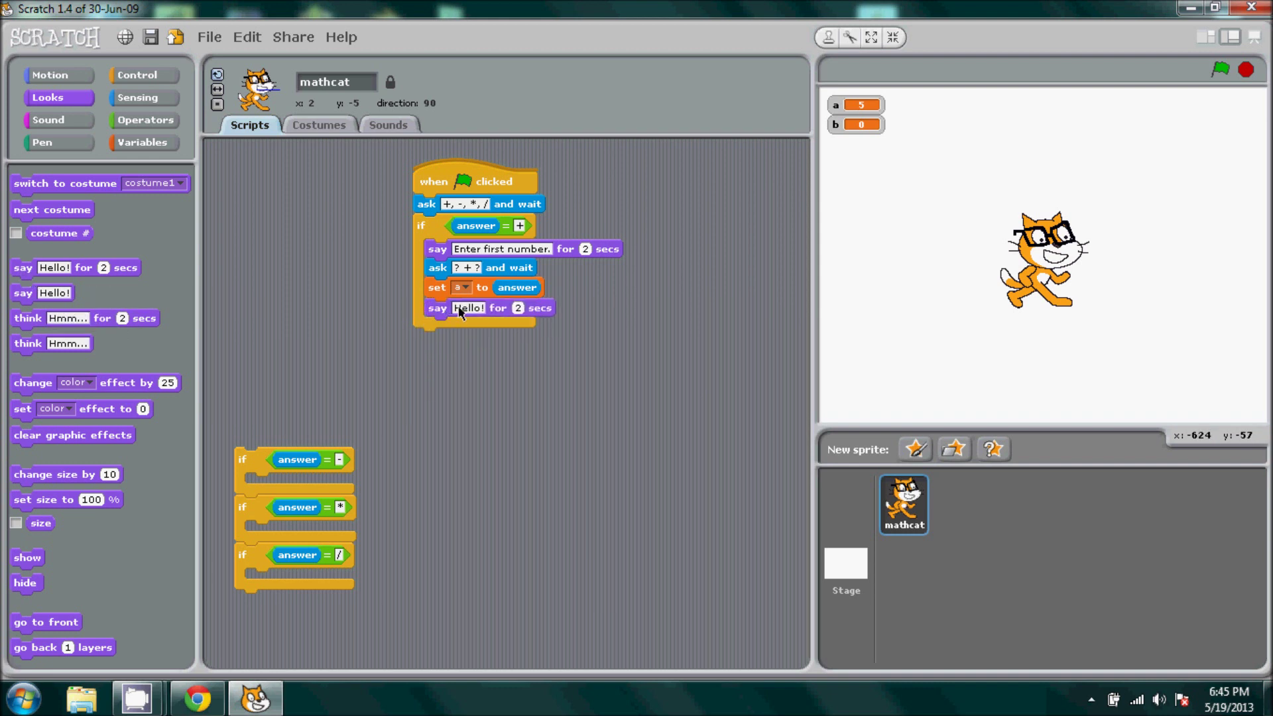
pyautogui.write('Ent')
pyautogui.write('er s')
pyautogui.write('e')
pyautogui.write('cond ')
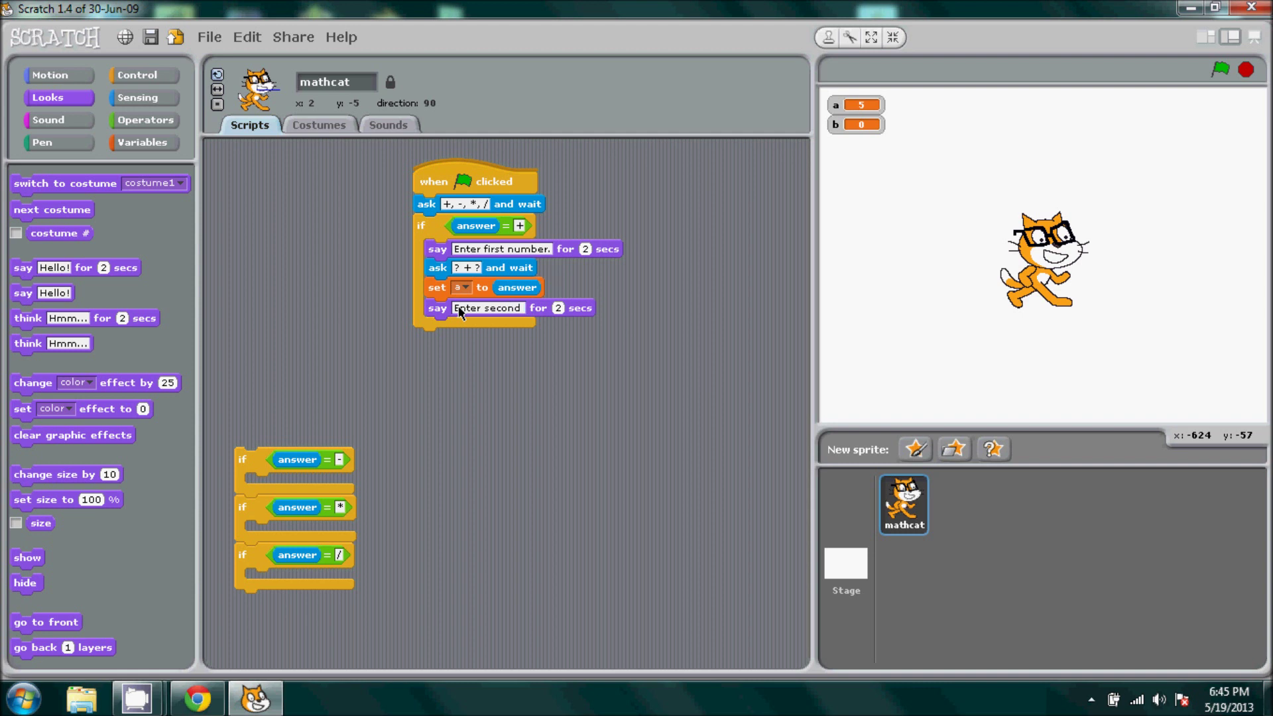
pyautogui.write('number')
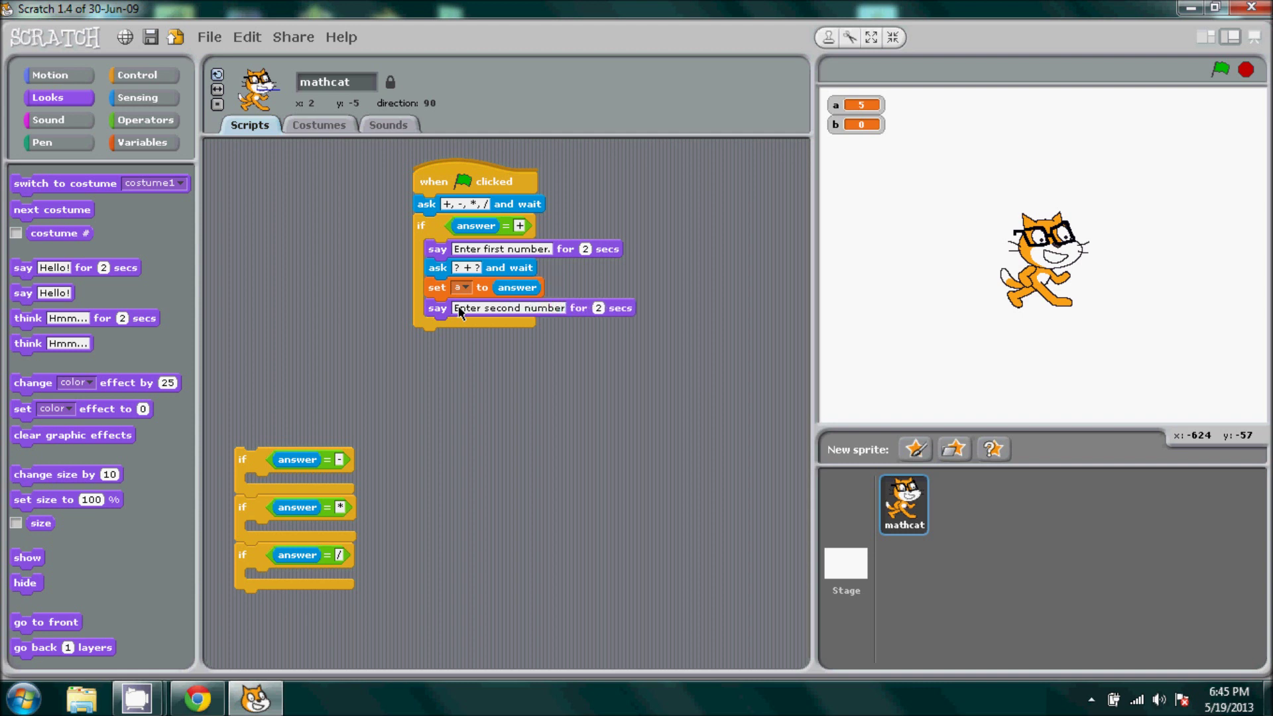
pyautogui.write('.')
pyautogui.moveTo(453, 184); pyautogui.dragTo(495, 195)
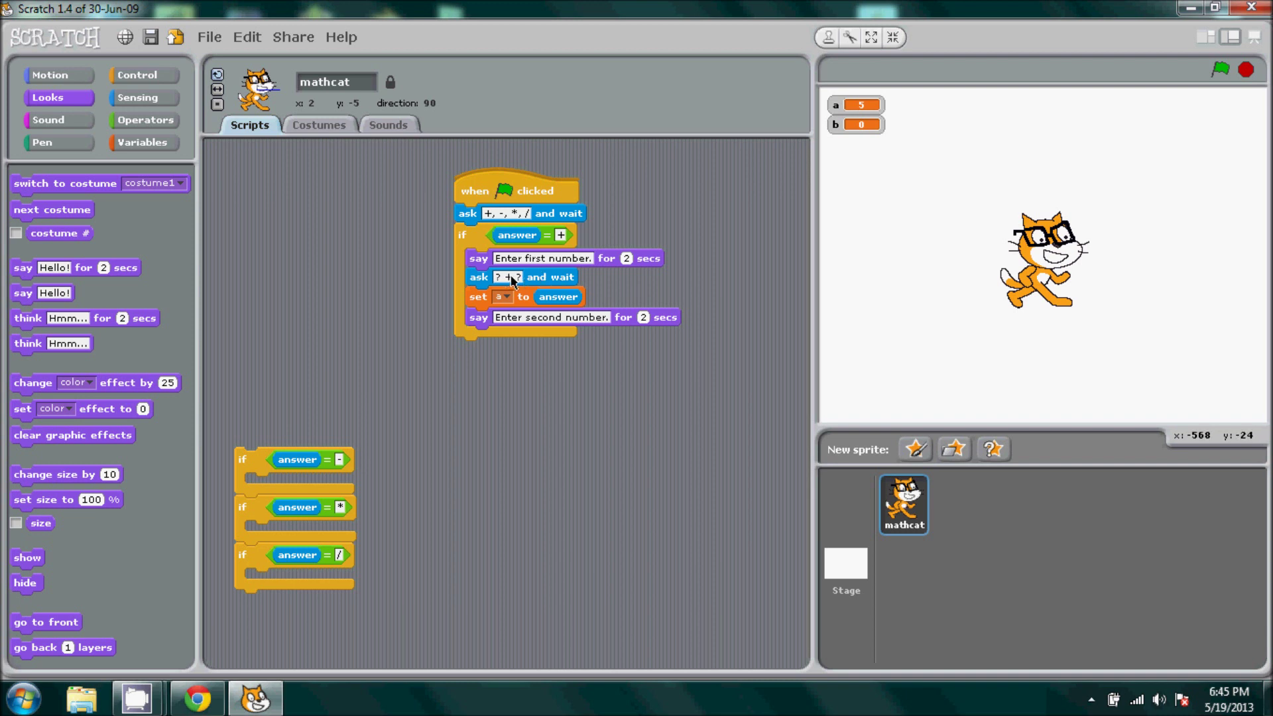
# Step: Add an ask block whose question joins variable a with the '+ ?' text
pyautogui.click(138, 98)
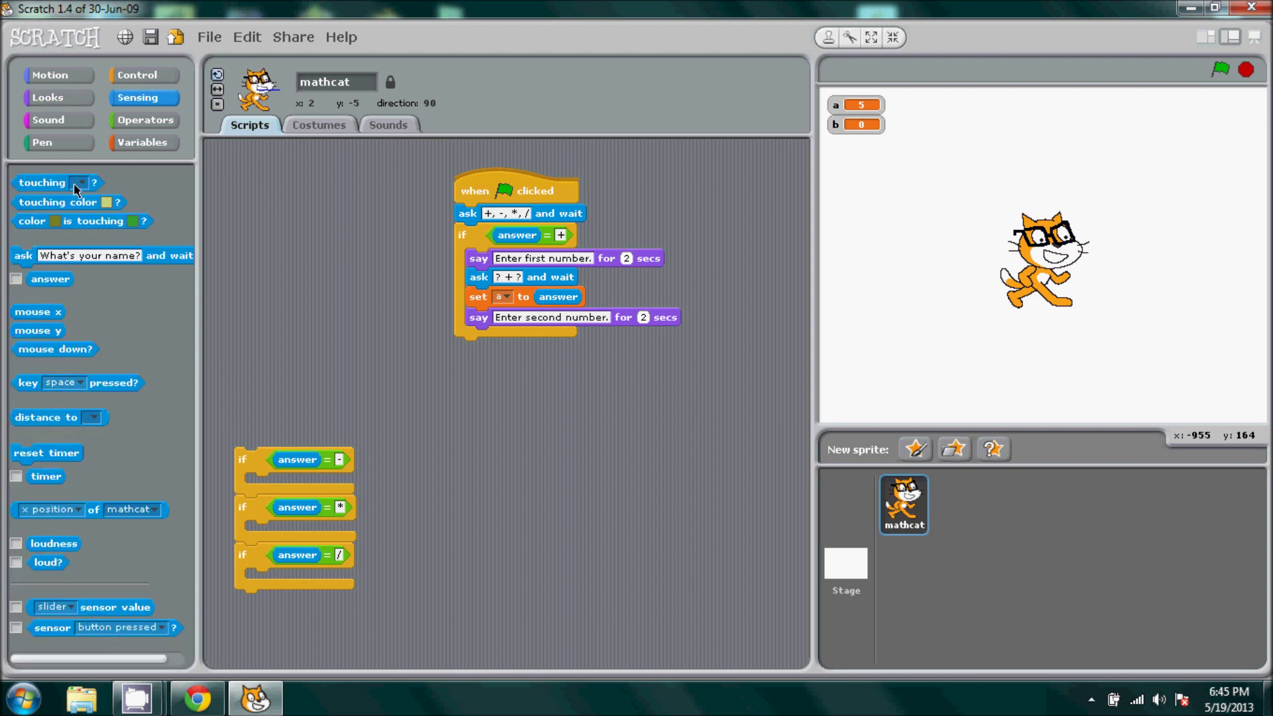
pyautogui.moveTo(27, 255)
pyautogui.mouseDown()
pyautogui.moveTo(517, 383)
pyautogui.moveTo(500, 357)
pyautogui.mouseUp()
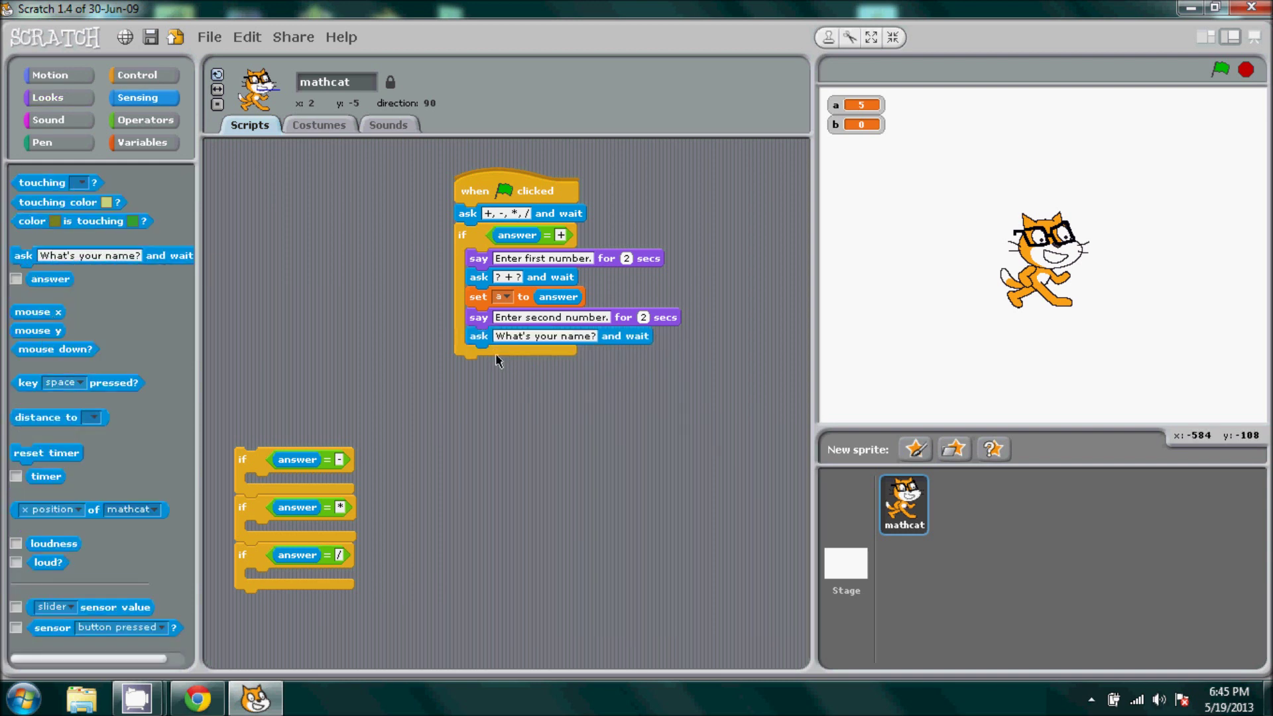
pyautogui.click(146, 119)
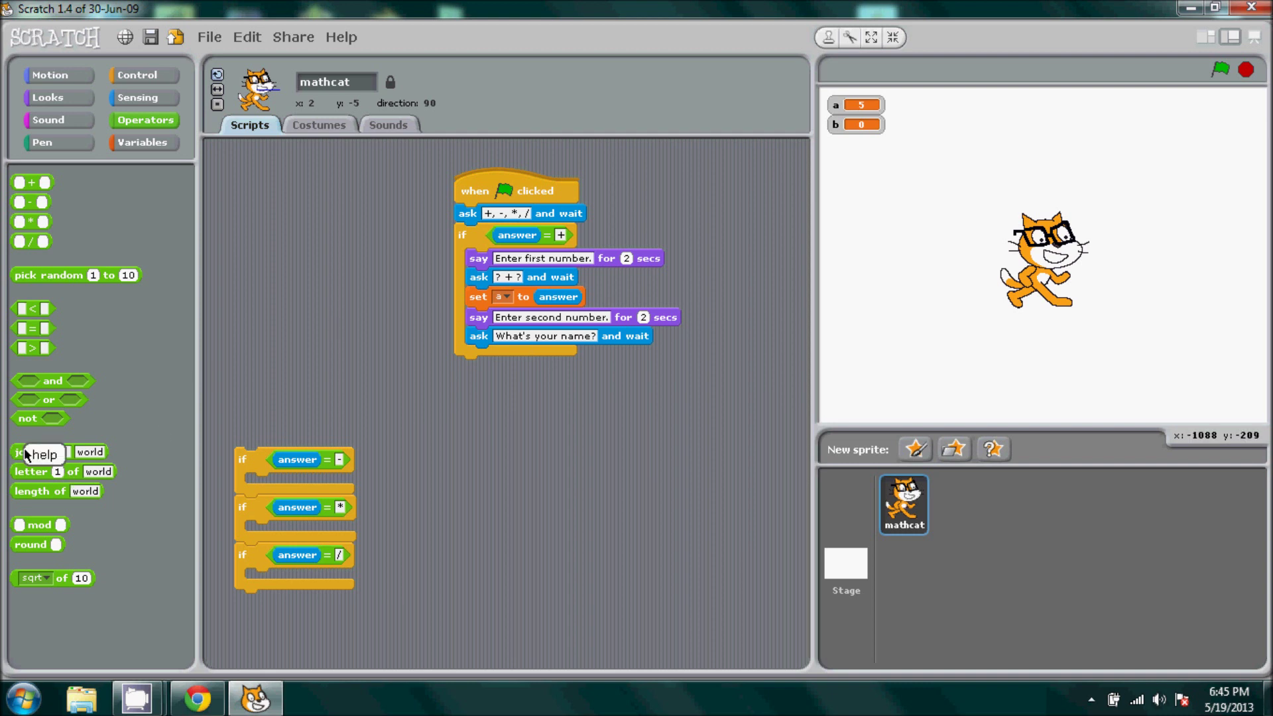
pyautogui.moveTo(24, 455); pyautogui.dragTo(435, 397)
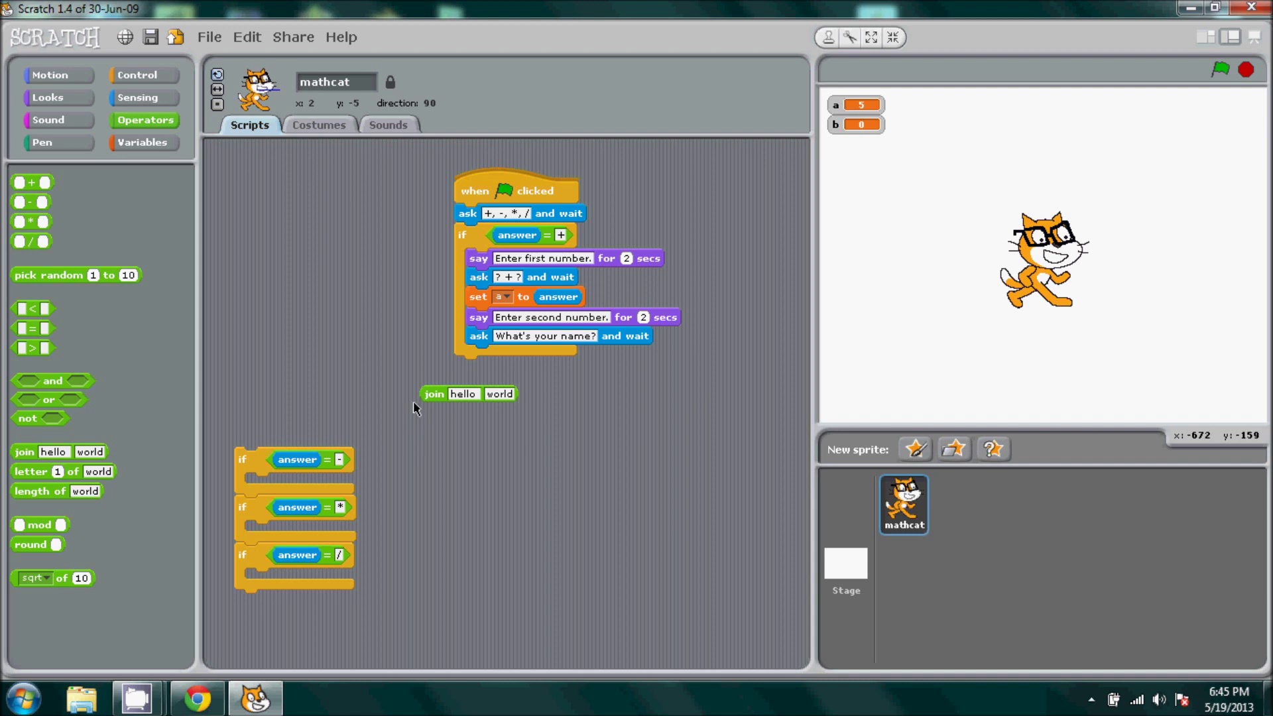
pyautogui.click(142, 143)
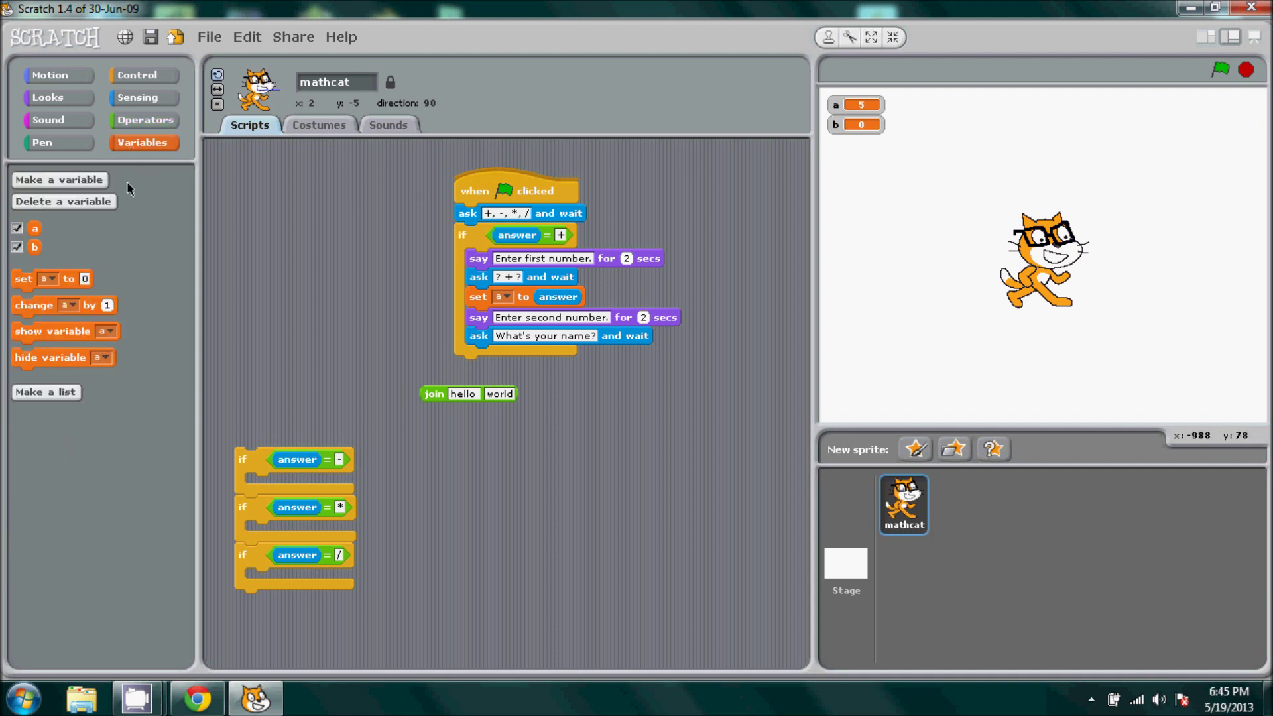
pyautogui.moveTo(34, 230); pyautogui.dragTo(456, 395)
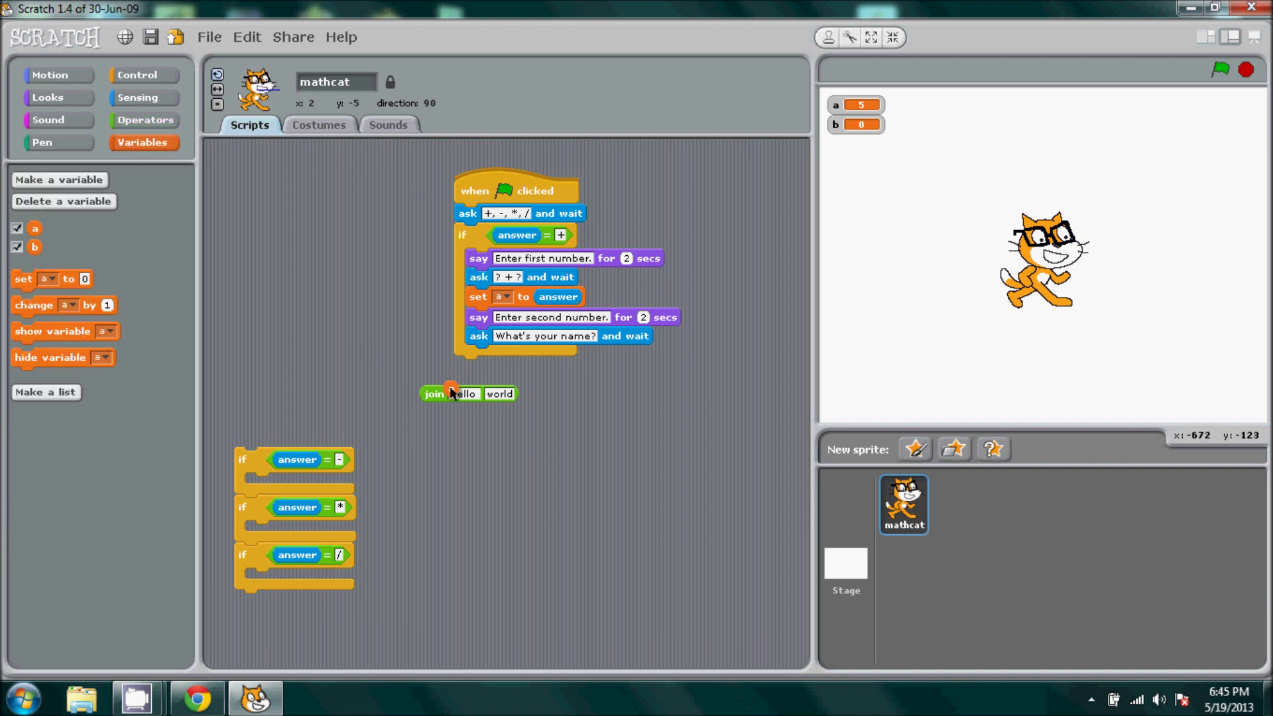
pyautogui.click(484, 395)
pyautogui.write('+')
pyautogui.write(' ?')
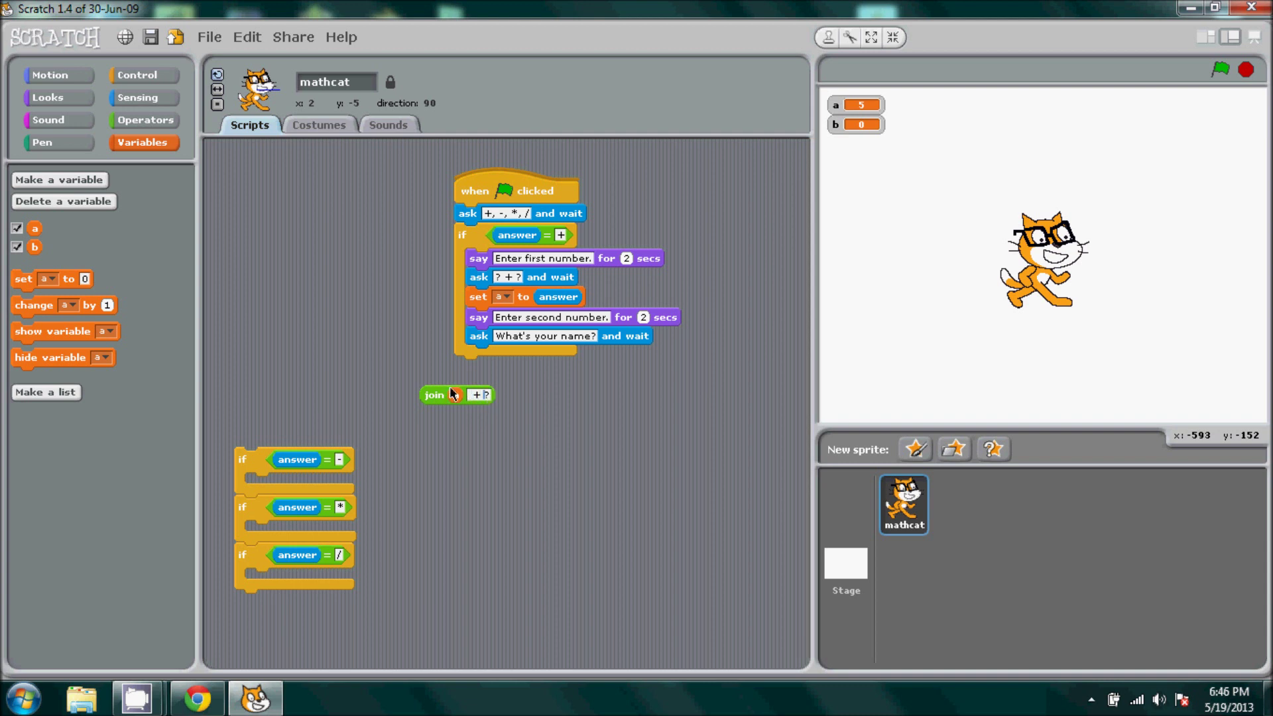
pyautogui.moveTo(437, 395); pyautogui.dragTo(538, 382)
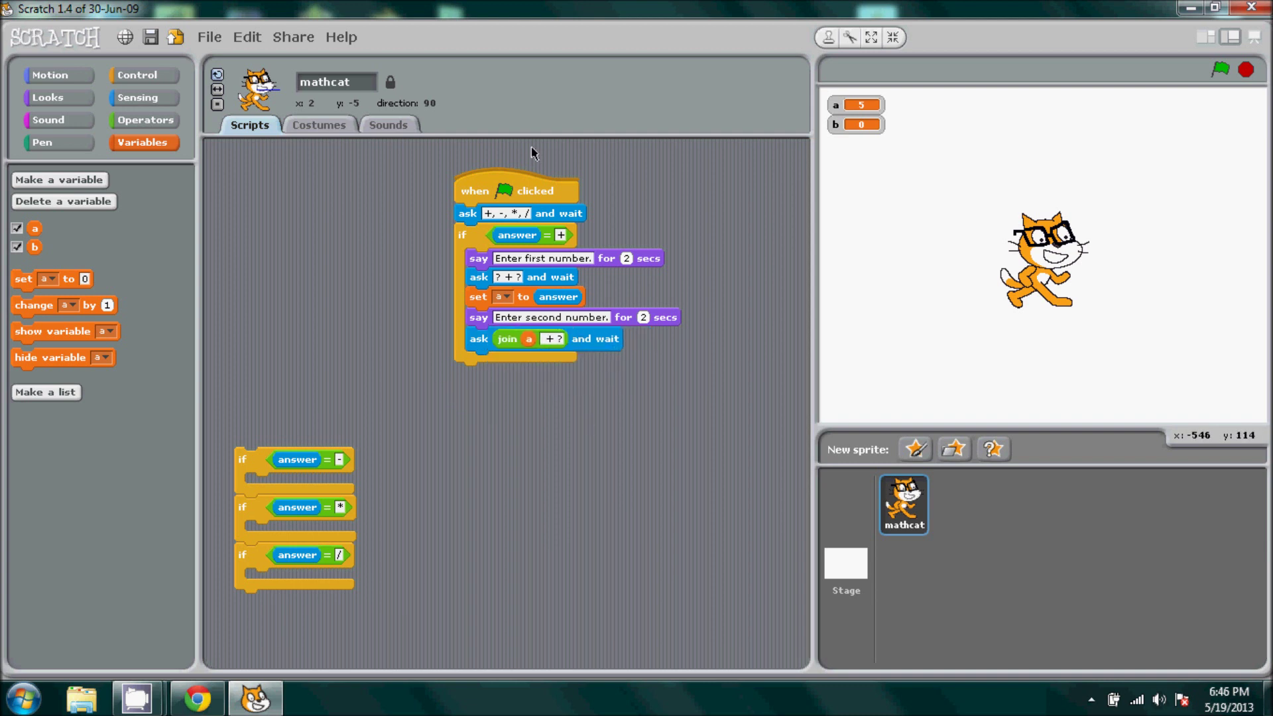
pyautogui.moveTo(536, 183); pyautogui.dragTo(459, 183)
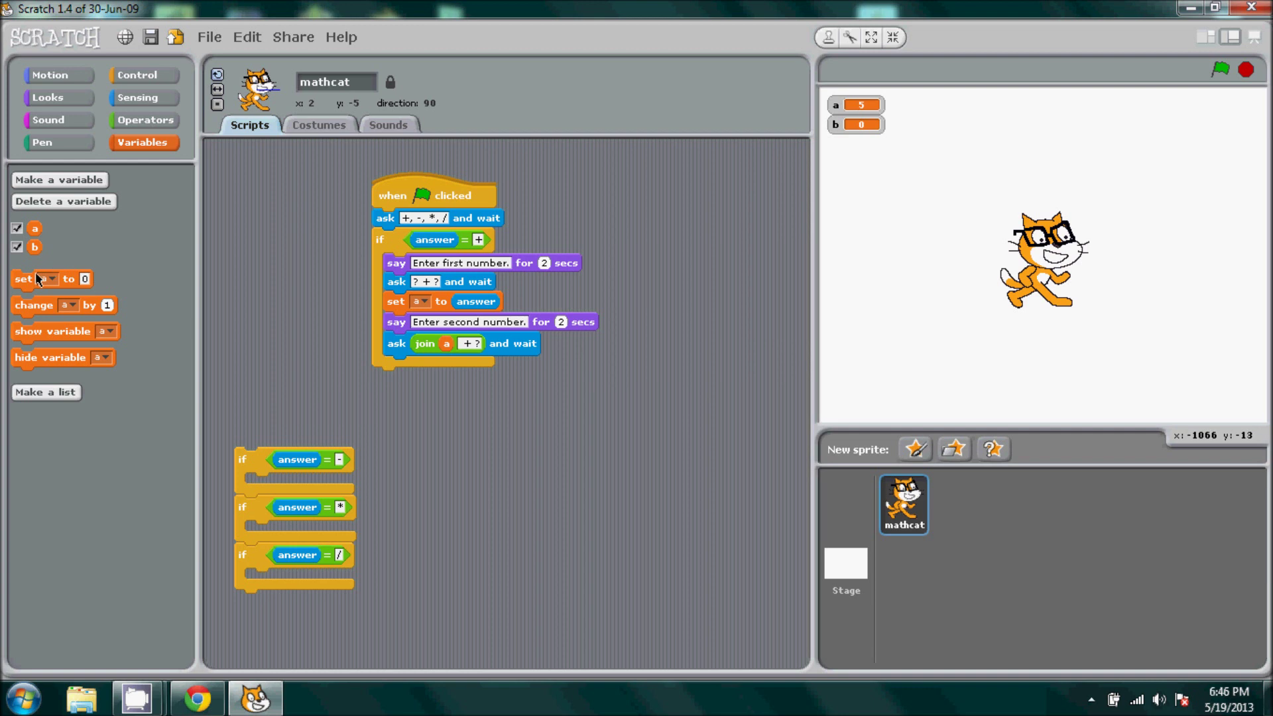
# Step: Set b to answer beneath the question, then attach a timed say block under it
pyautogui.moveTo(25, 280); pyautogui.dragTo(429, 369)
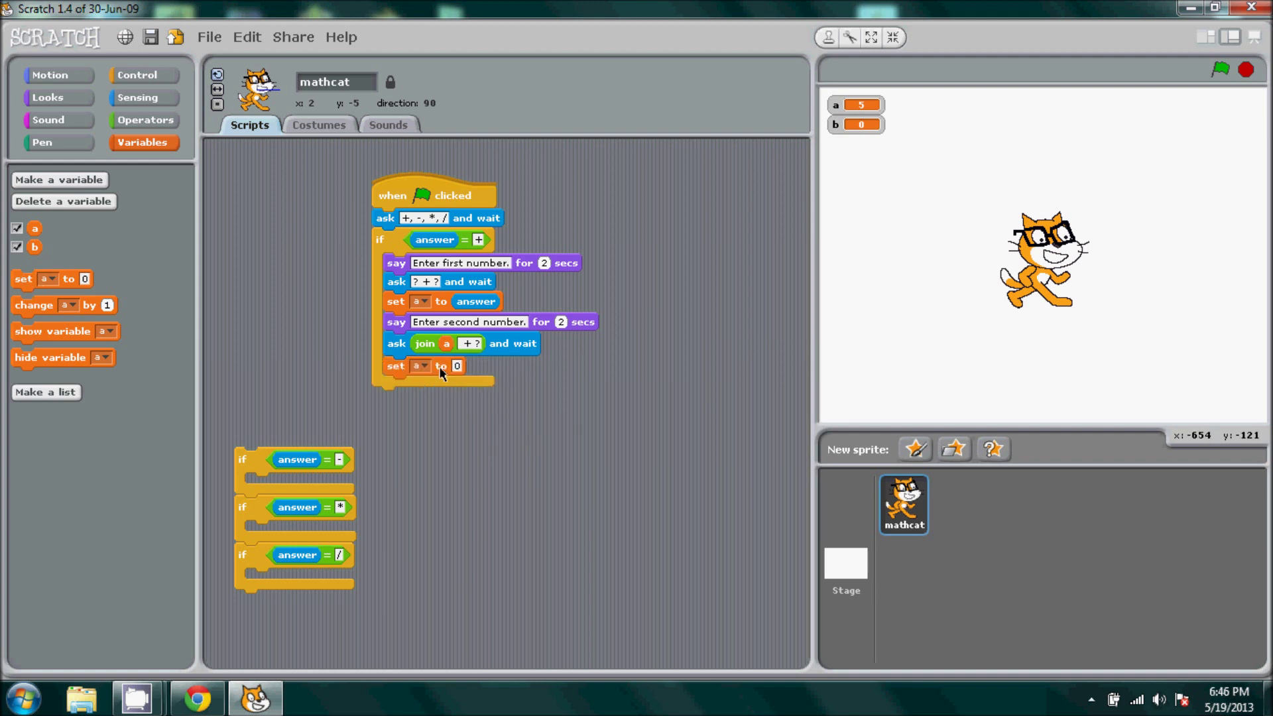
pyautogui.click(422, 367)
pyautogui.click(432, 397)
pyautogui.click(138, 97)
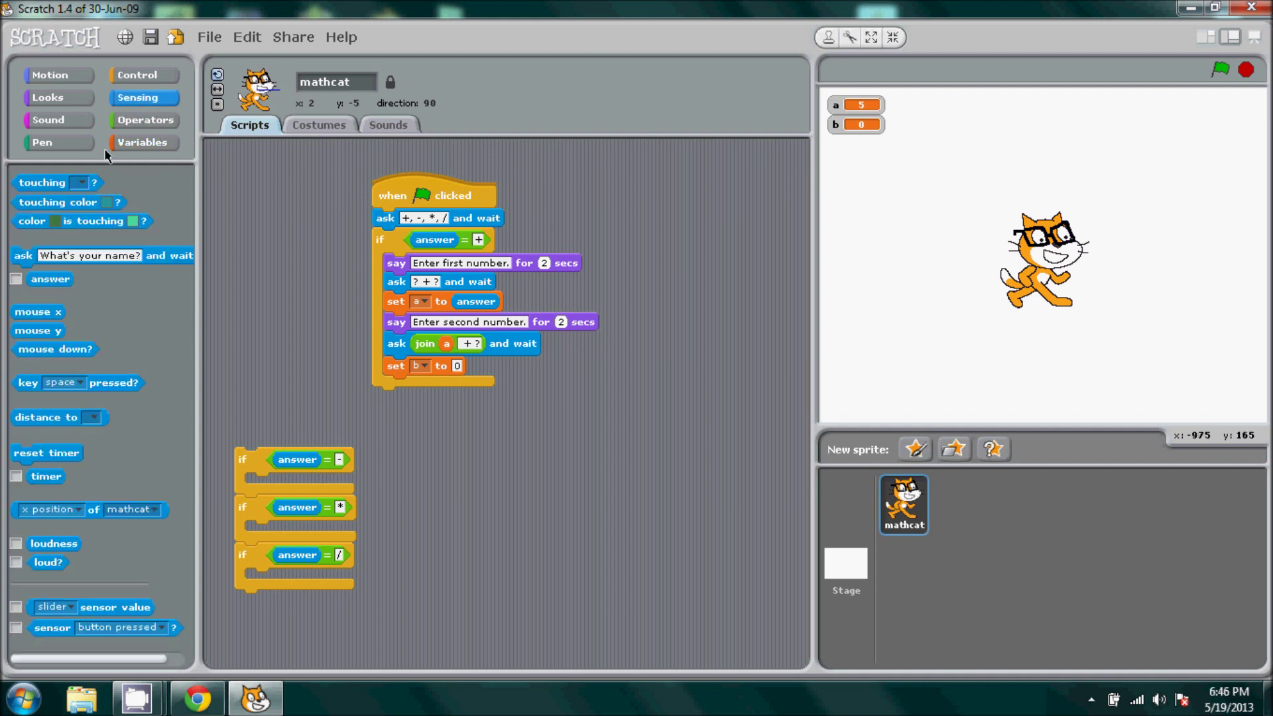
pyautogui.moveTo(50, 280); pyautogui.dragTo(468, 370)
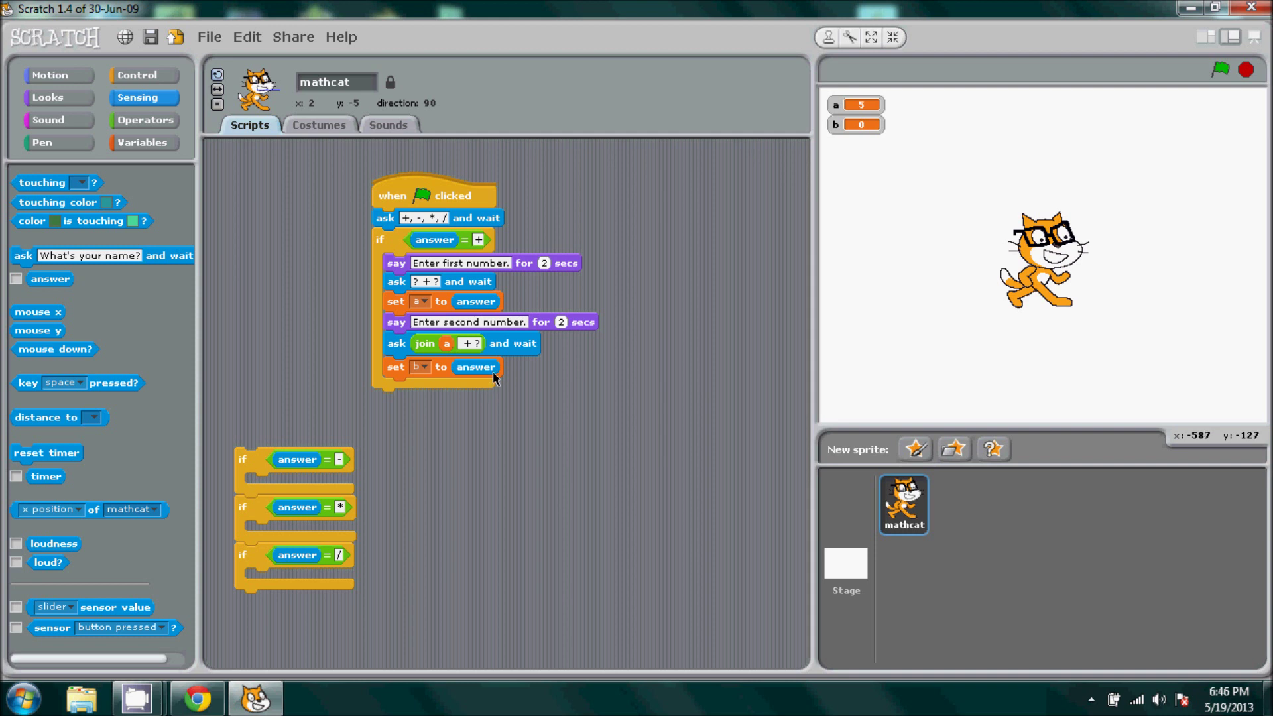
pyautogui.click(44, 97)
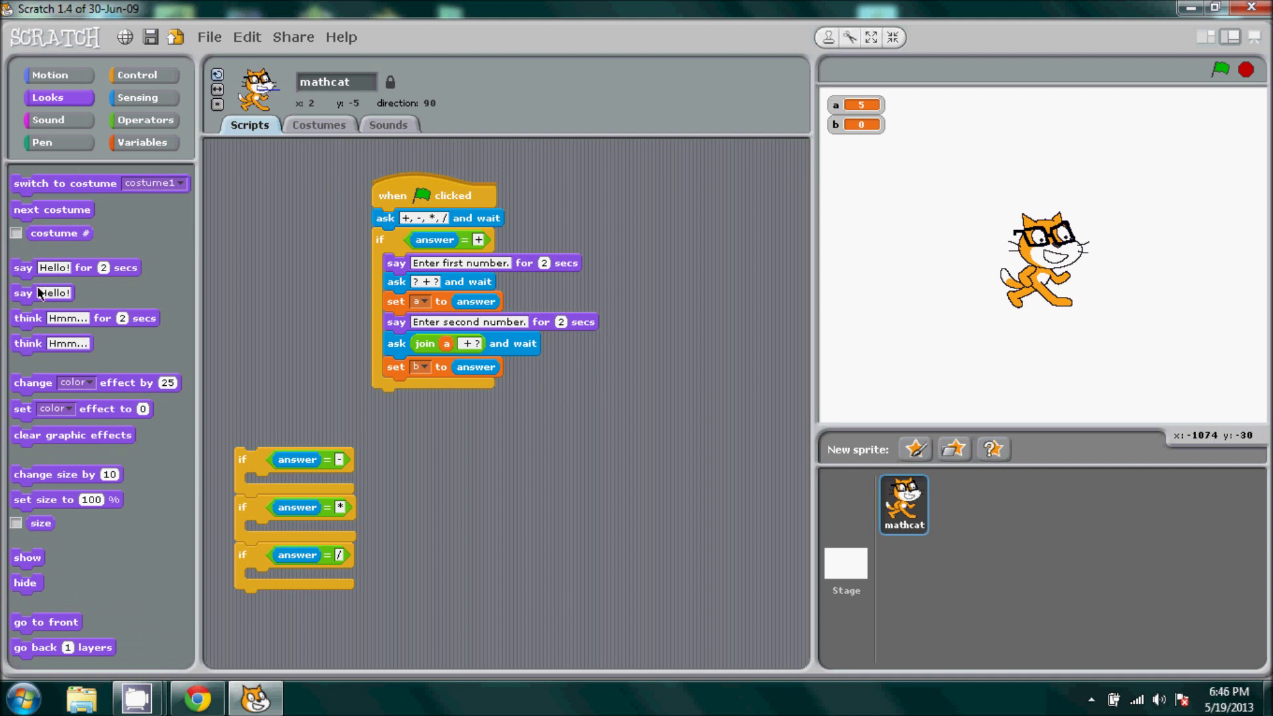
pyautogui.moveTo(22, 296)
pyautogui.mouseDown()
pyautogui.moveTo(197, 396)
pyautogui.moveTo(120, 368)
pyautogui.mouseUp()
pyautogui.moveTo(30, 268); pyautogui.dragTo(421, 395)
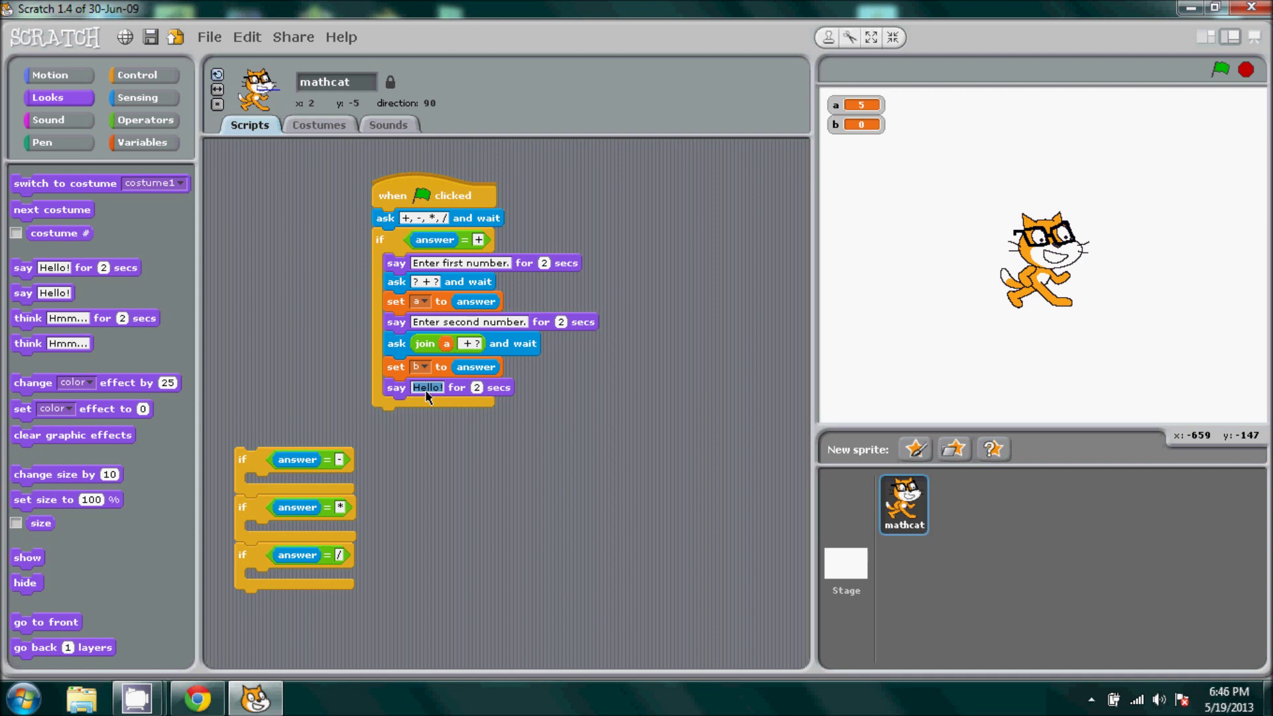
# Step: Chain three join blocks holding a, '+', b and '=' into the final say block
pyautogui.click(145, 119)
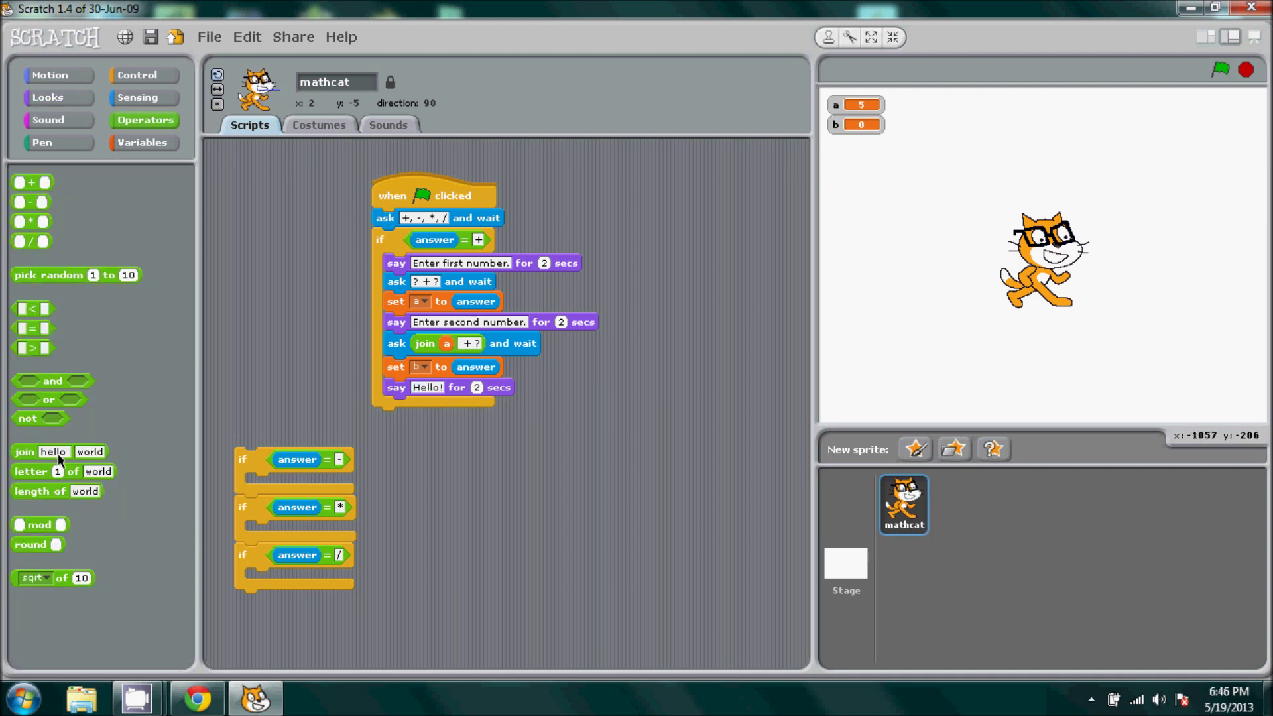
pyautogui.moveTo(28, 453); pyautogui.dragTo(565, 494)
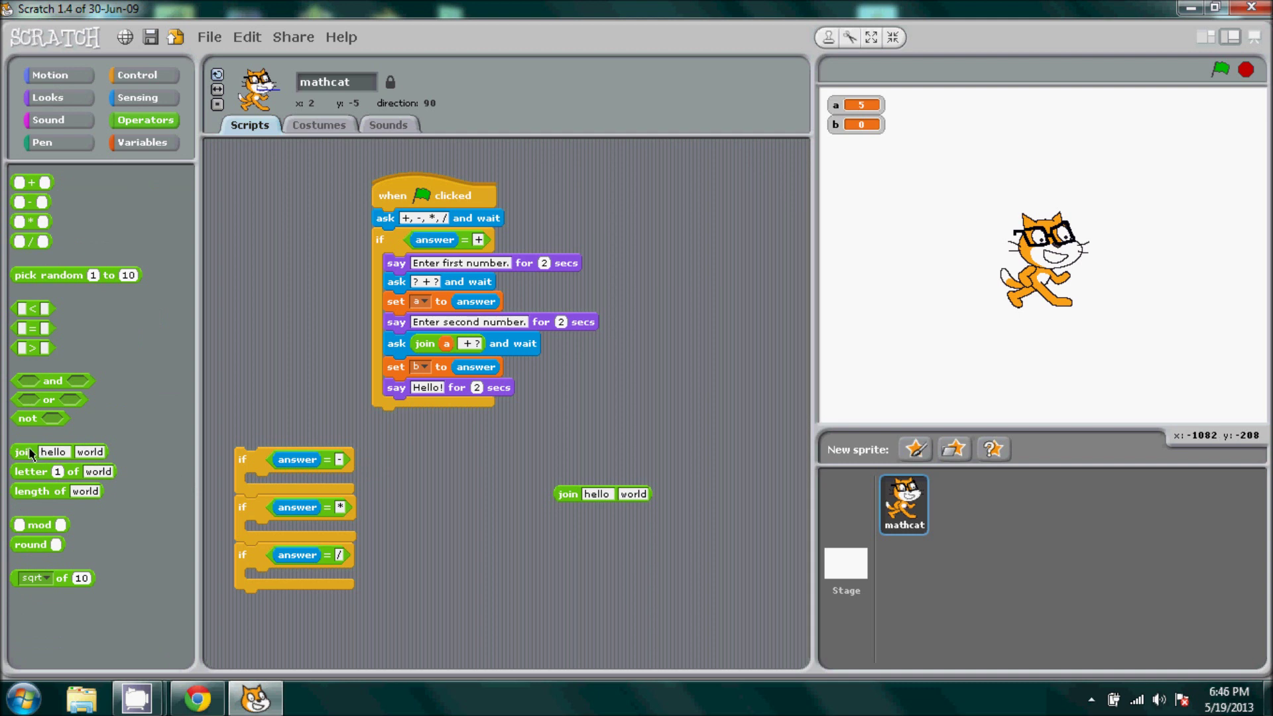
pyautogui.moveTo(28, 453); pyautogui.dragTo(614, 555)
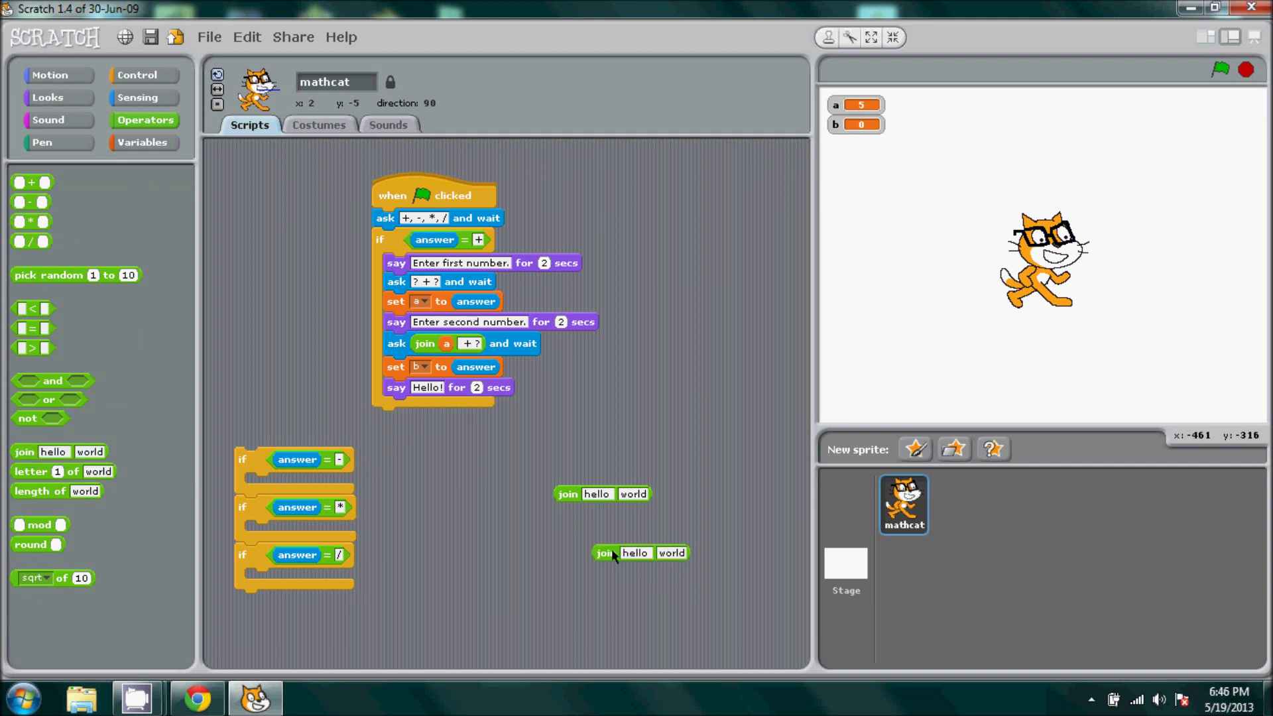
pyautogui.moveTo(25, 455)
pyautogui.mouseDown()
pyautogui.moveTo(555, 639)
pyautogui.moveTo(672, 605)
pyautogui.moveTo(658, 557)
pyautogui.moveTo(625, 519)
pyautogui.moveTo(629, 497)
pyautogui.moveTo(504, 505)
pyautogui.mouseUp()
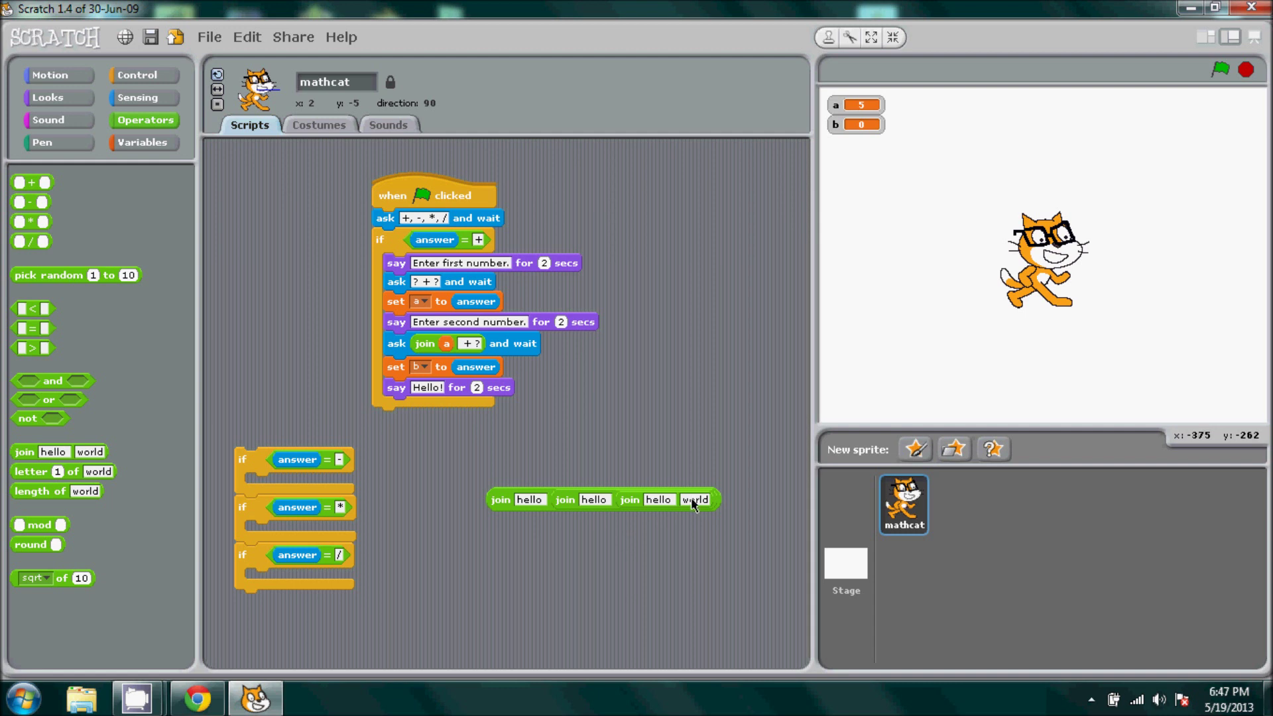
pyautogui.click(142, 143)
pyautogui.moveTo(36, 228); pyautogui.dragTo(522, 500)
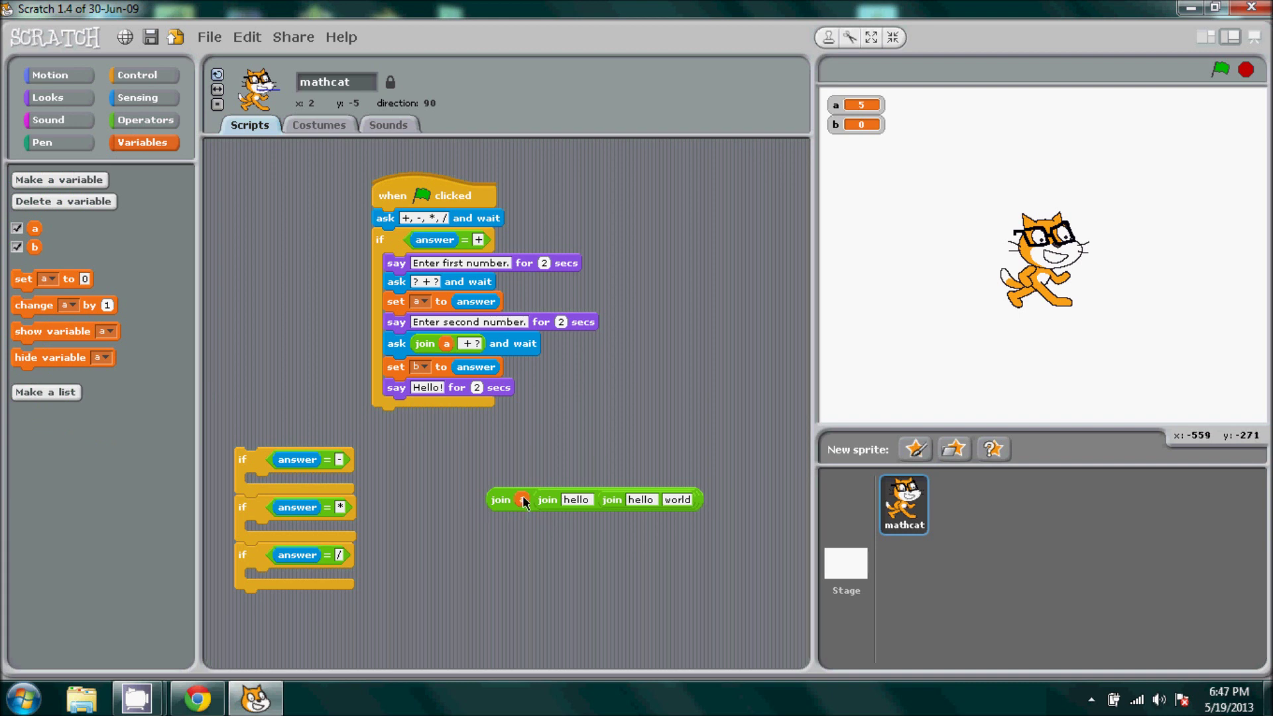
pyautogui.click(577, 500)
pyautogui.write('+')
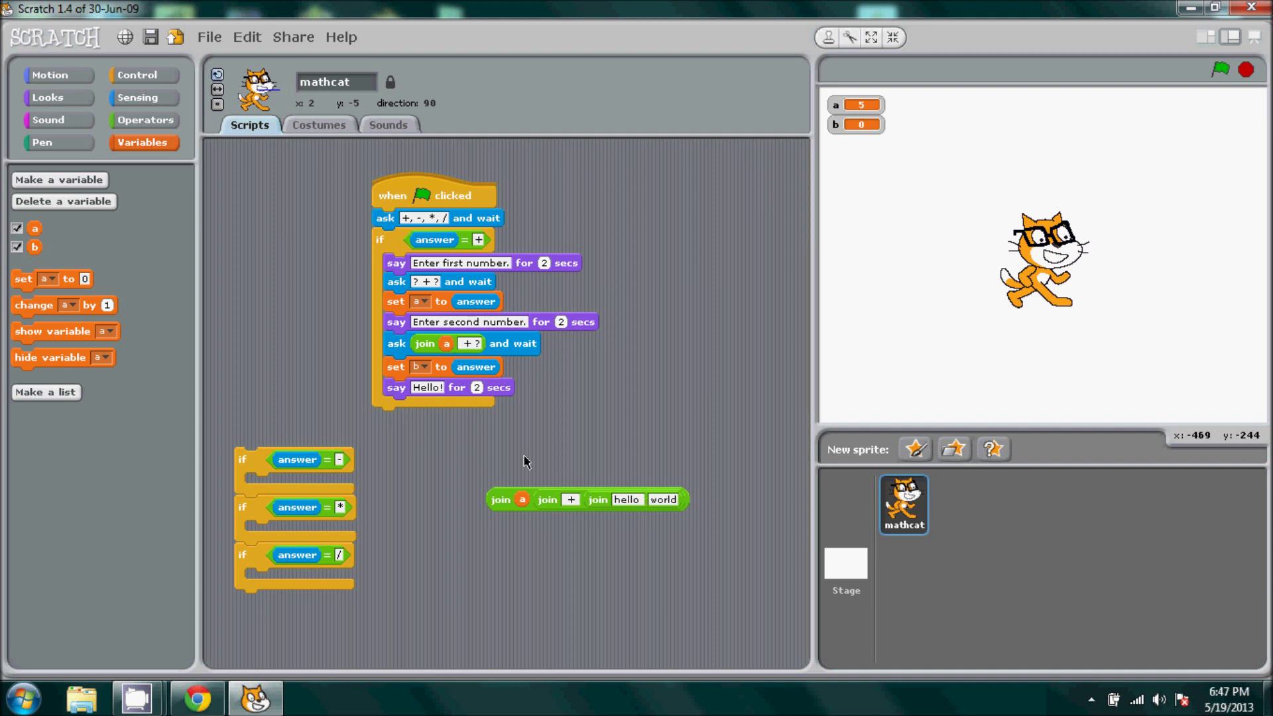
pyautogui.moveTo(34, 248)
pyautogui.mouseDown()
pyautogui.moveTo(649, 545)
pyautogui.moveTo(627, 499)
pyautogui.mouseUp()
pyautogui.click(646, 501)
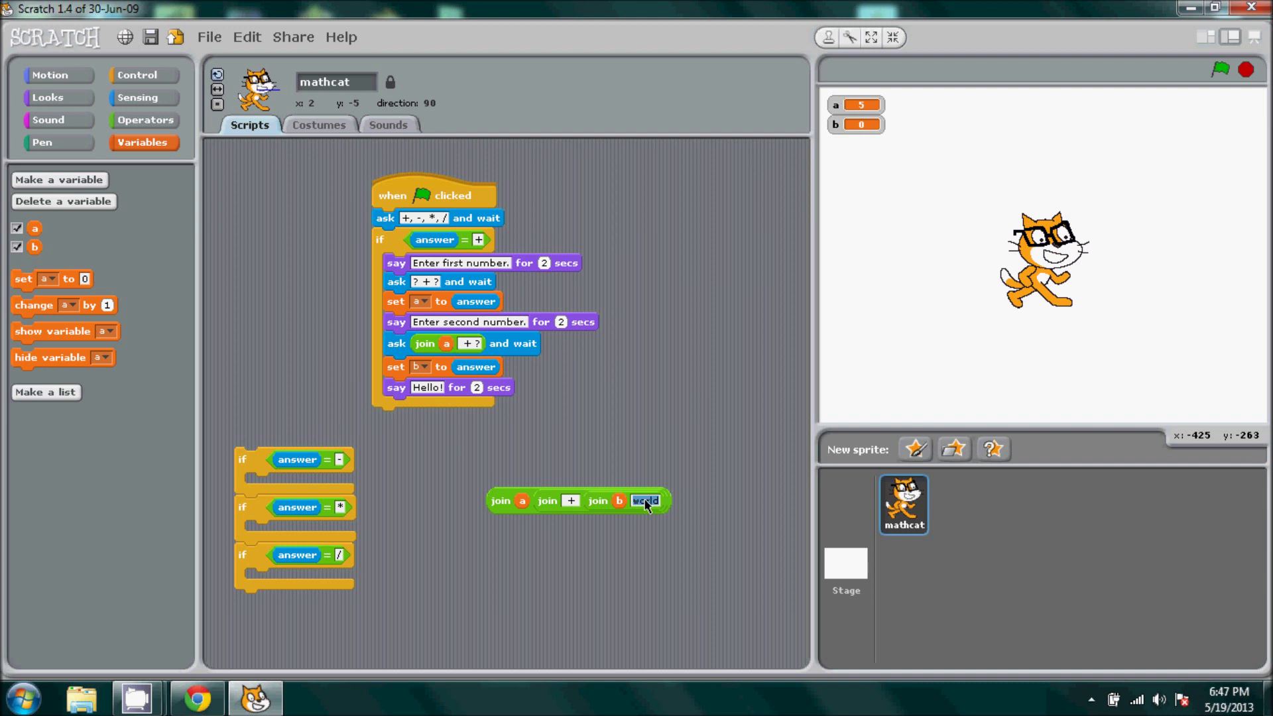
pyautogui.write('=')
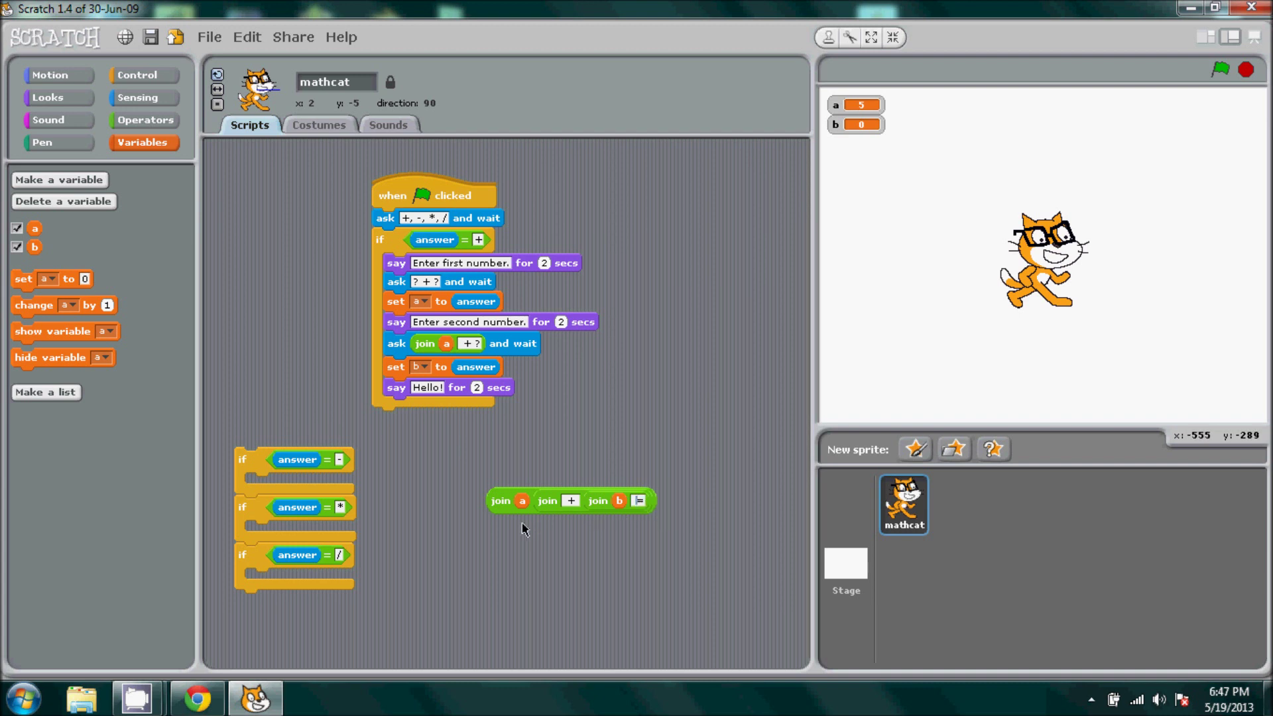
pyautogui.moveTo(496, 502); pyautogui.dragTo(428, 398)
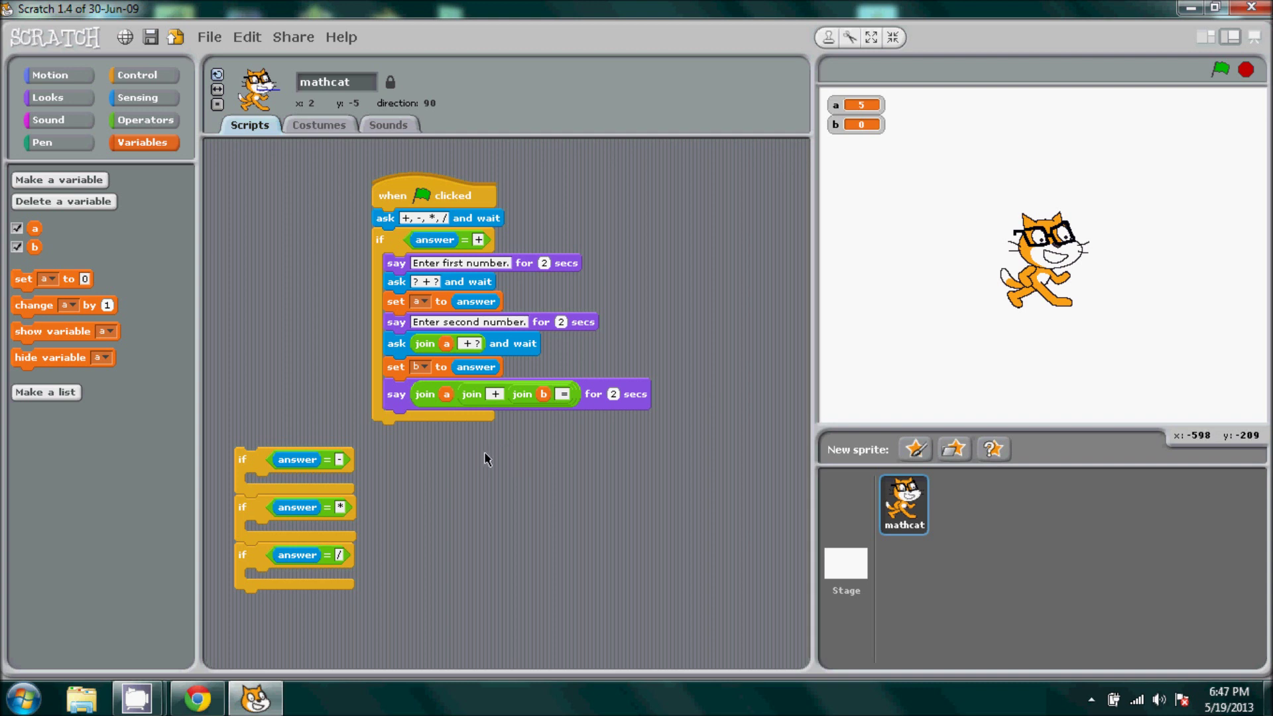
pyautogui.moveTo(398, 197); pyautogui.dragTo(475, 174)
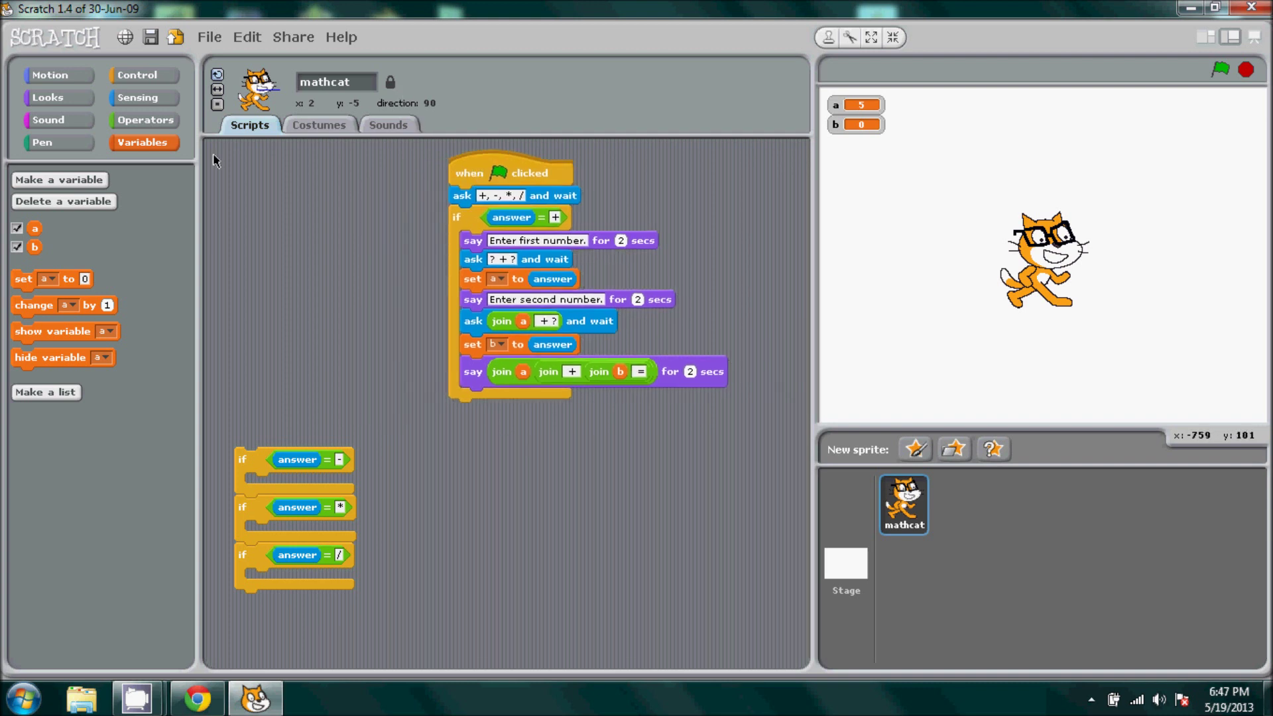
# Step: Add a new say block and set its duration to 5 seconds
pyautogui.click(46, 96)
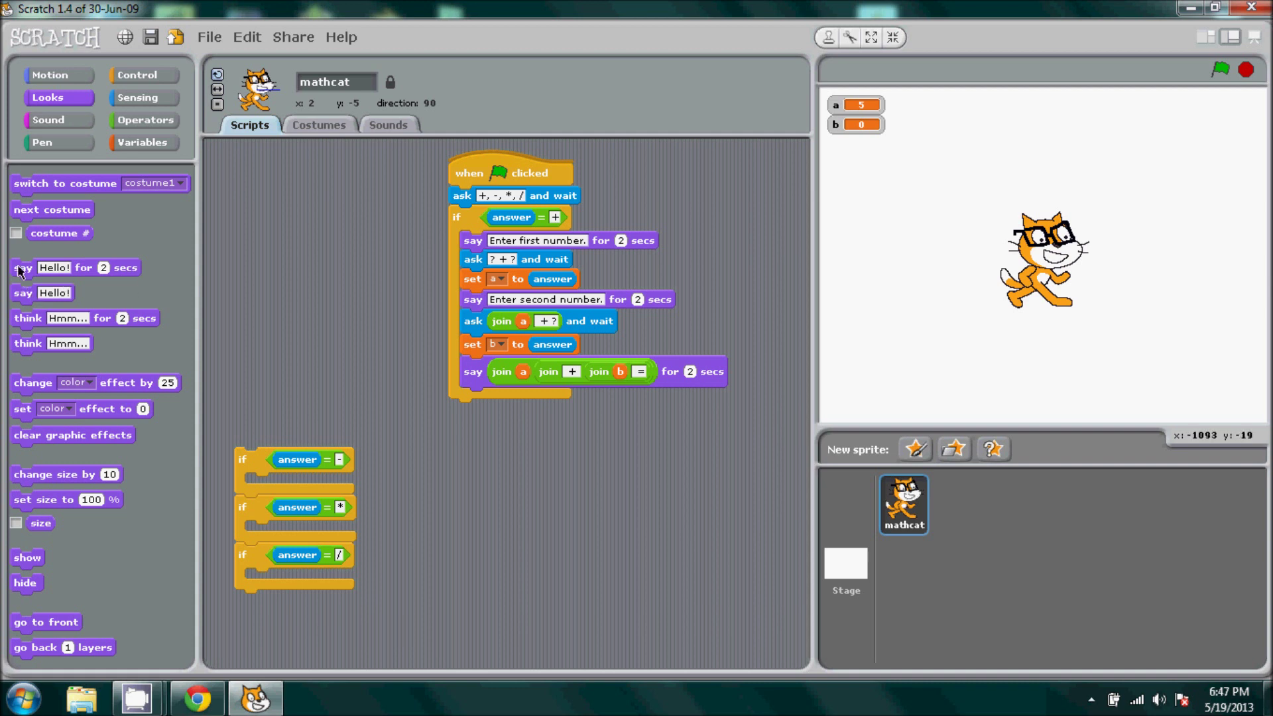
pyautogui.moveTo(23, 268); pyautogui.dragTo(540, 458)
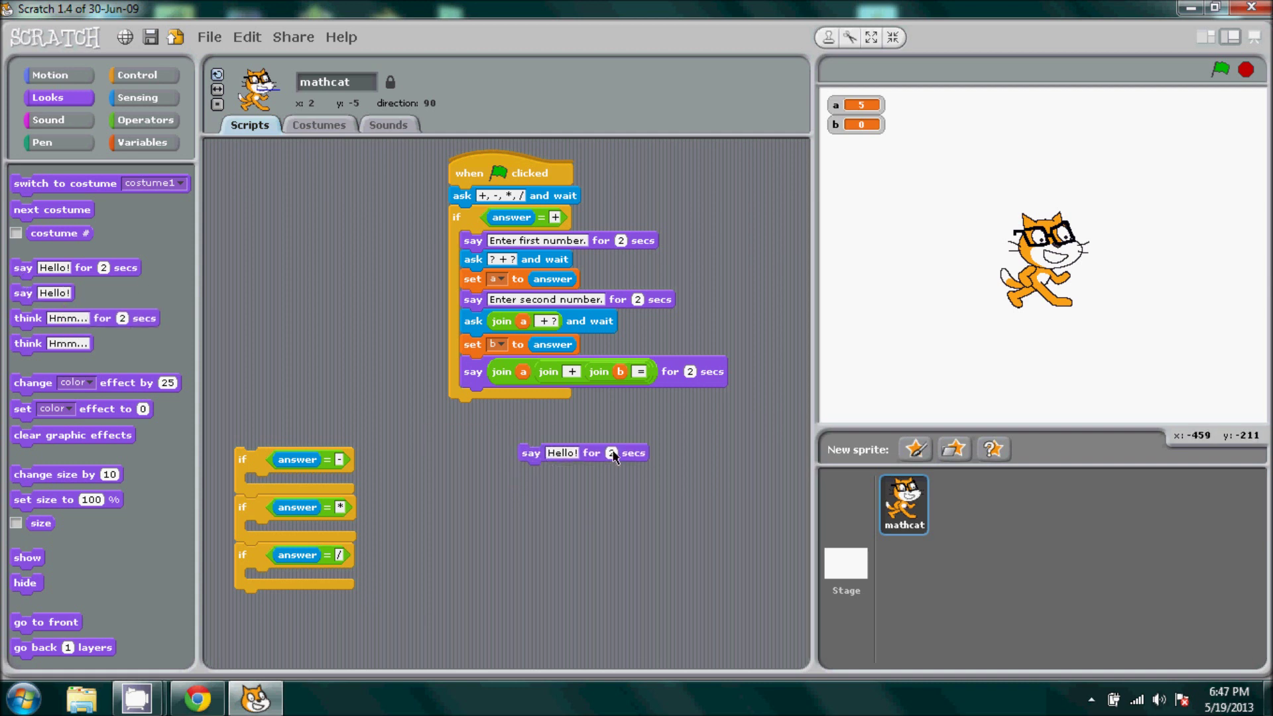
pyautogui.click(612, 453)
pyautogui.write('5')
pyautogui.click(563, 454)
# Step: Fill it with an a + b reporter, snap it under the script, and start a test run
pyautogui.click(145, 119)
pyautogui.moveTo(33, 184); pyautogui.dragTo(287, 268)
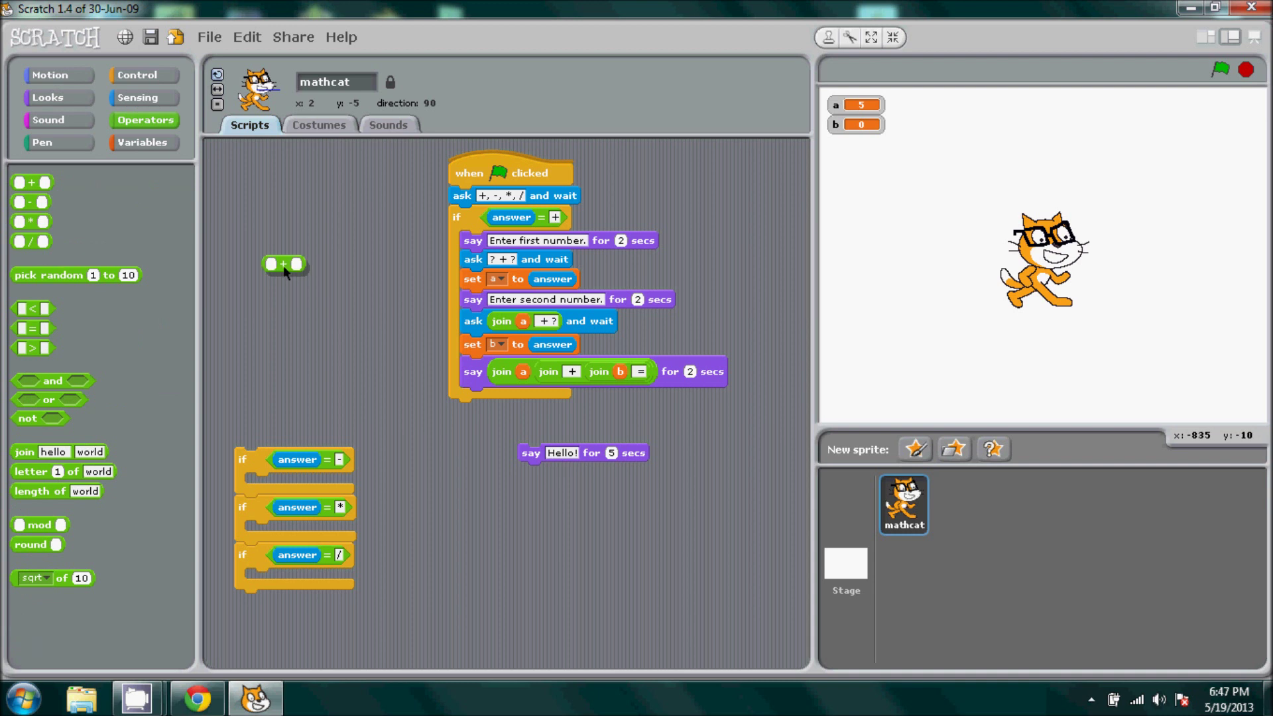
pyautogui.click(141, 141)
pyautogui.moveTo(35, 228); pyautogui.dragTo(274, 265)
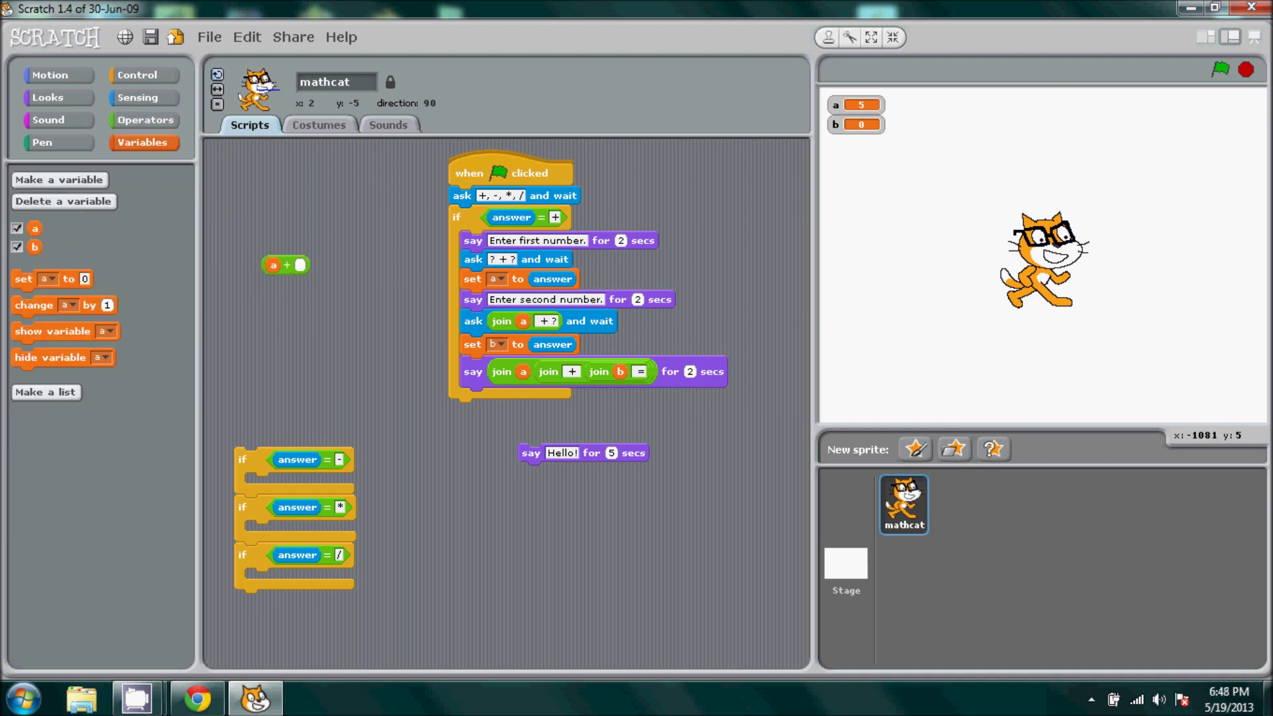
pyautogui.moveTo(34, 246)
pyautogui.mouseDown()
pyautogui.moveTo(300, 265)
pyautogui.moveTo(444, 438)
pyautogui.moveTo(558, 453)
pyautogui.mouseUp()
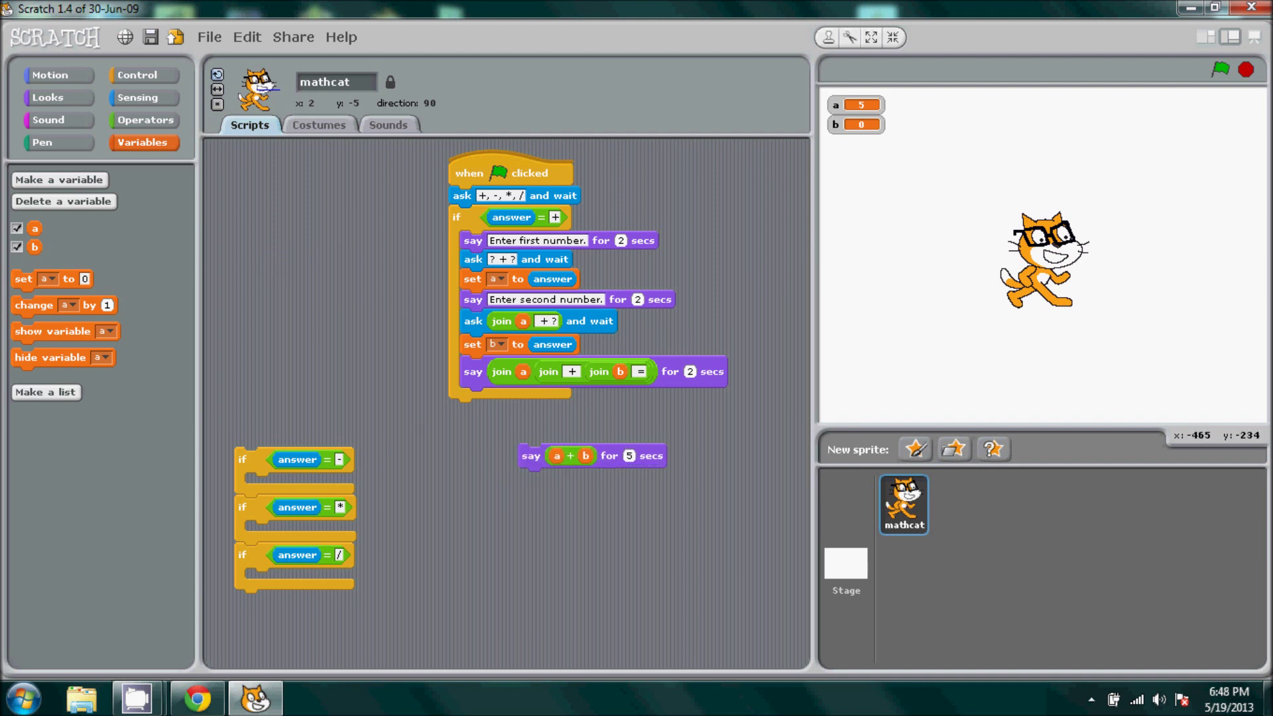
pyautogui.moveTo(530, 455); pyautogui.dragTo(476, 400)
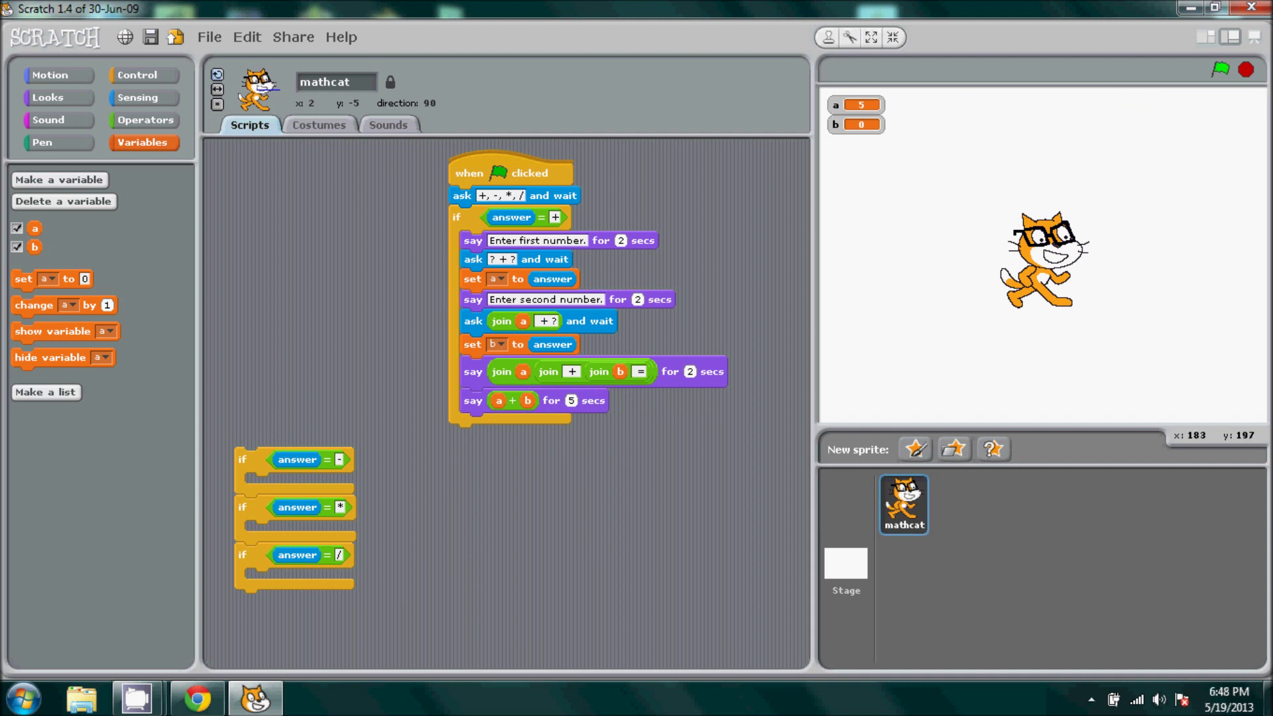
pyautogui.click(1221, 70)
pyautogui.write('+')
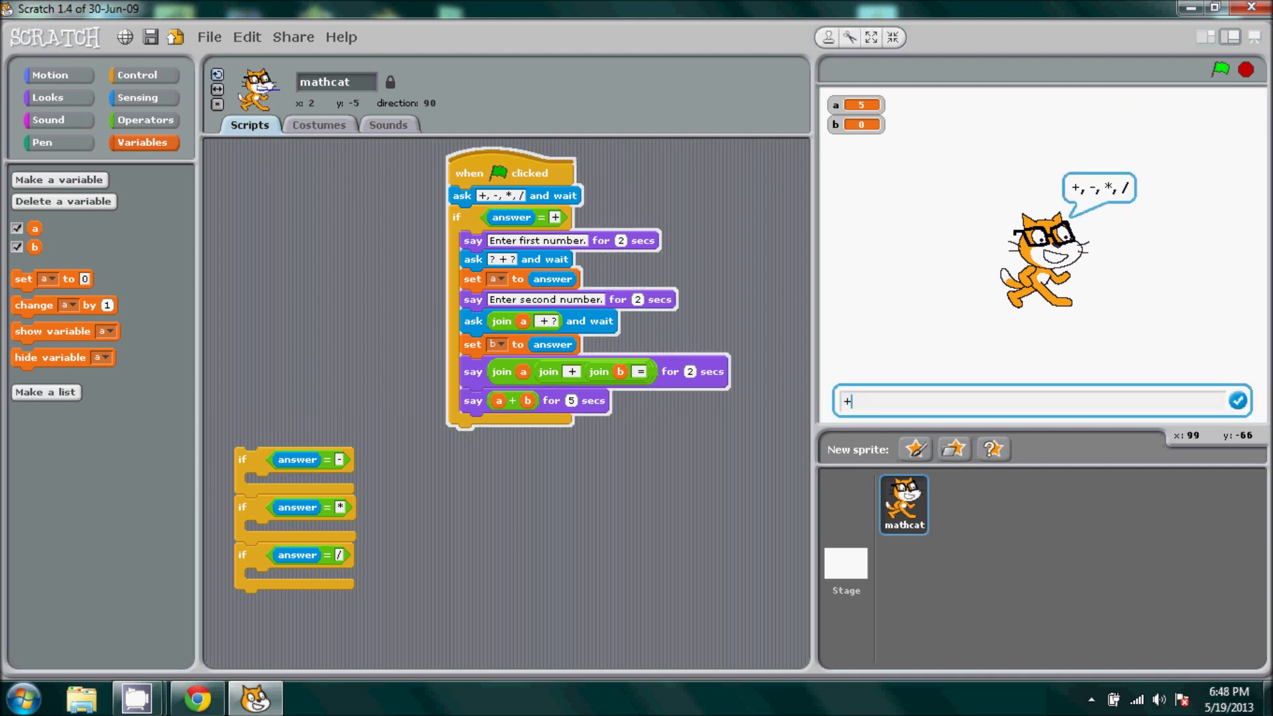
# Step: Answer +, 8 and 6 and confirm mathcat says 14
pyautogui.press('Return')
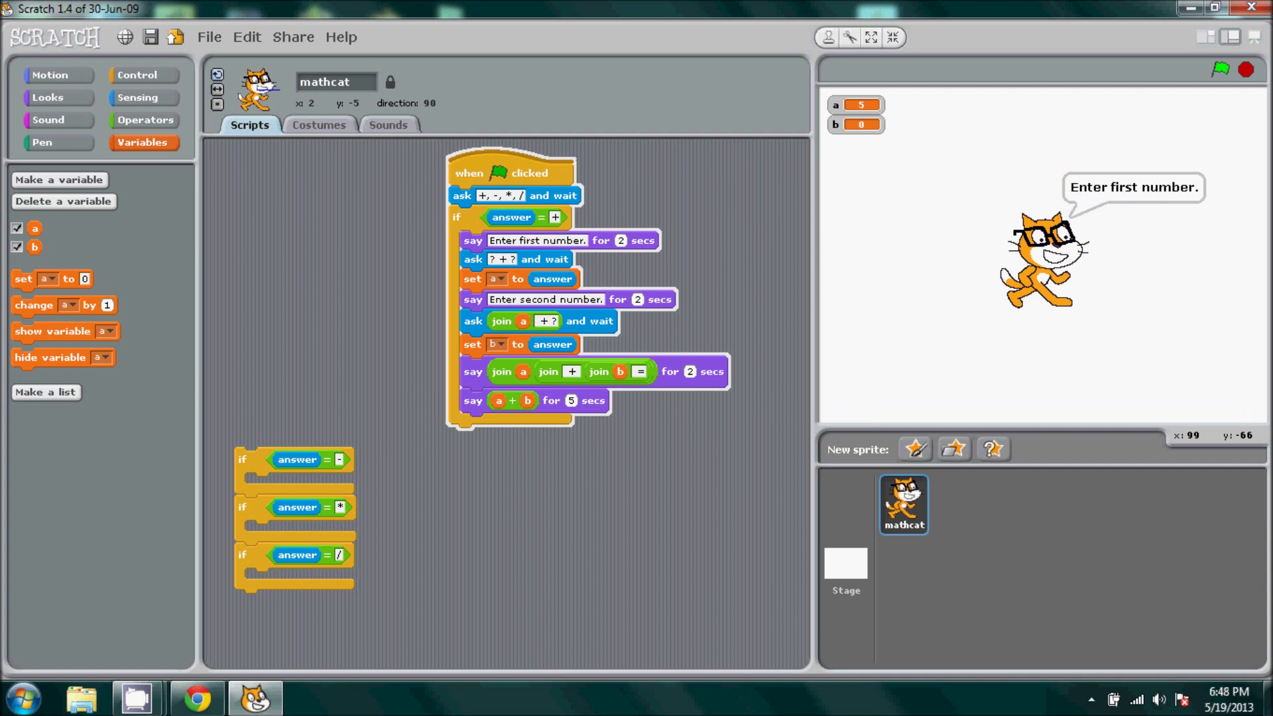
pyautogui.write('8')
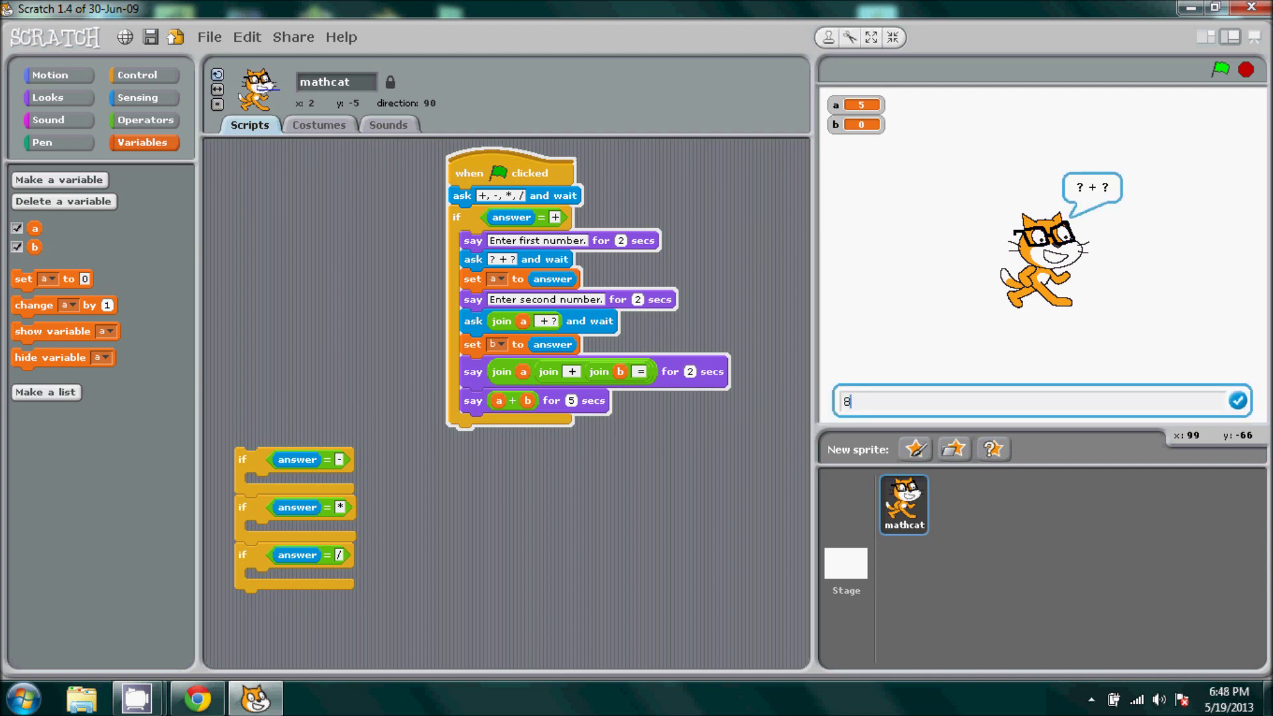
pyautogui.press('Return')
pyautogui.write('6')
pyautogui.press('Return')
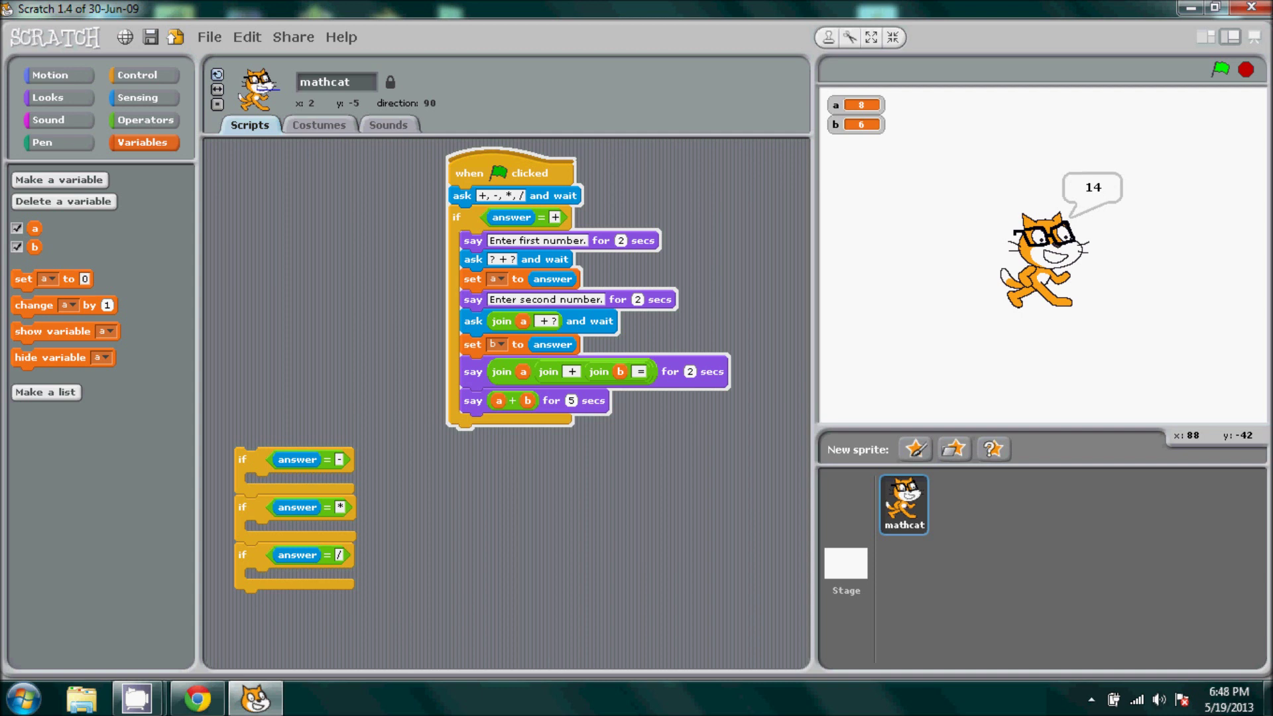
pyautogui.moveTo(511, 160); pyautogui.dragTo(505, 161)
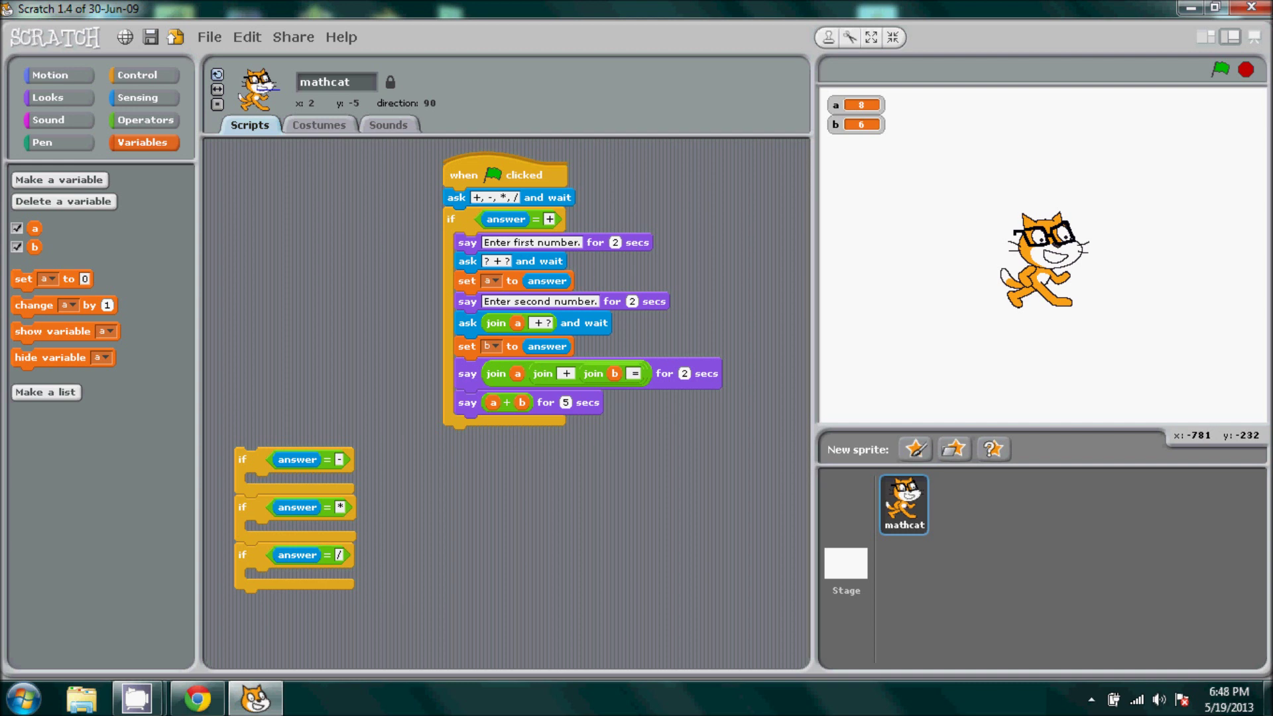
# Step: Copy the number-asking stack into the minus and divide if blocks, and the original into plus
pyautogui.moveTo(249, 458); pyautogui.dragTo(289, 252)
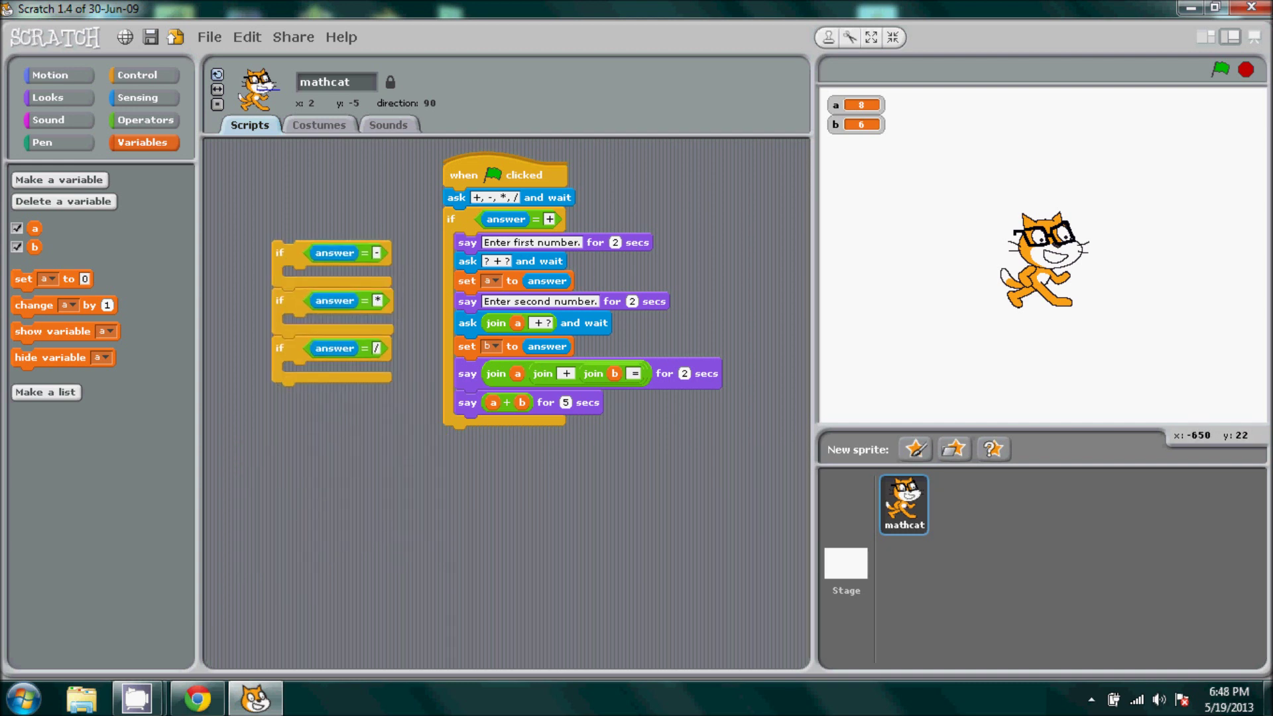
pyautogui.moveTo(468, 241)
pyautogui.mouseDown()
pyautogui.moveTo(565, 353)
pyautogui.moveTo(386, 331)
pyautogui.mouseUp()
pyautogui.rightClick(573, 357)
pyautogui.click(597, 374)
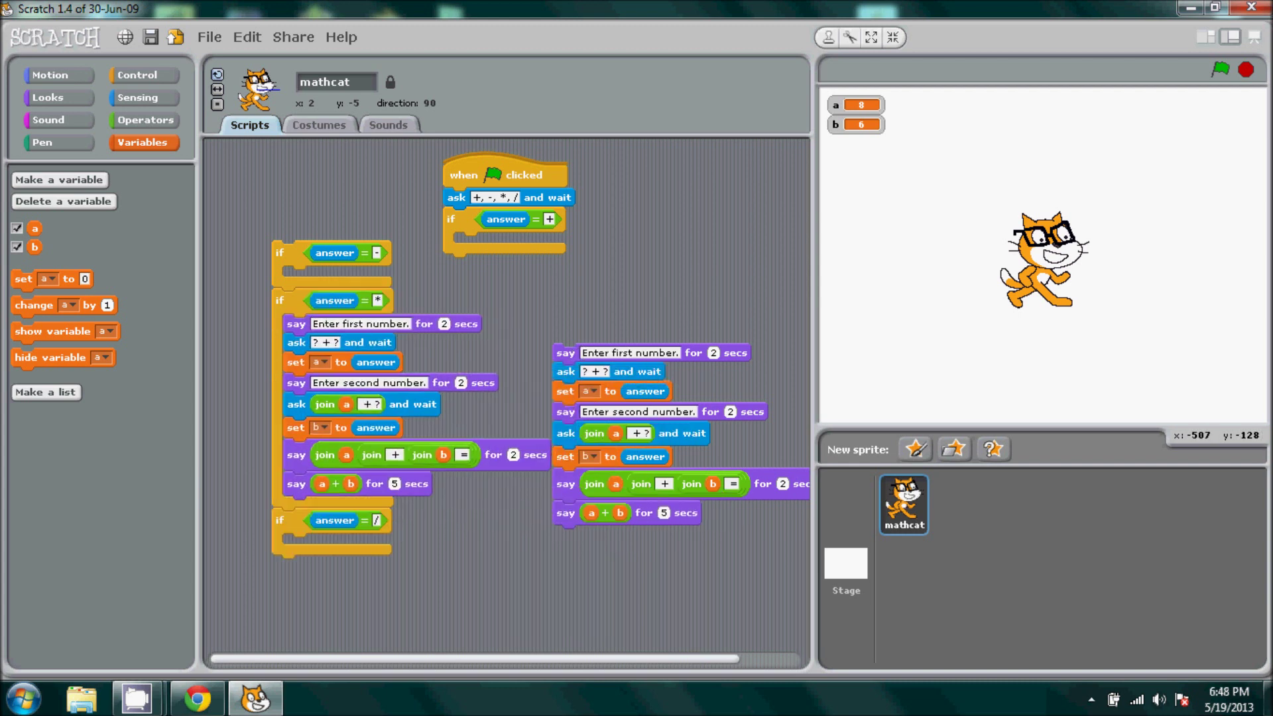
pyautogui.rightClick(566, 354)
pyautogui.click(597, 372)
pyautogui.moveTo(557, 384); pyautogui.dragTo(386, 282)
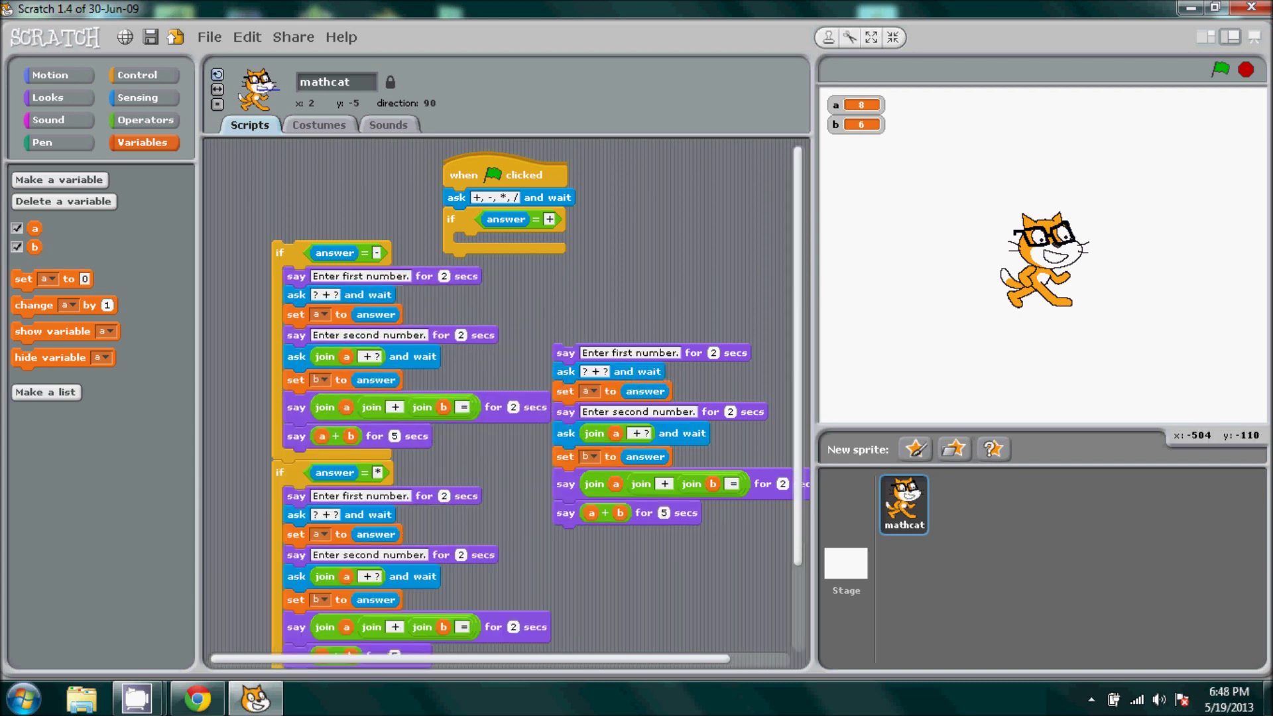
pyautogui.scroll(-3, 497, 398)
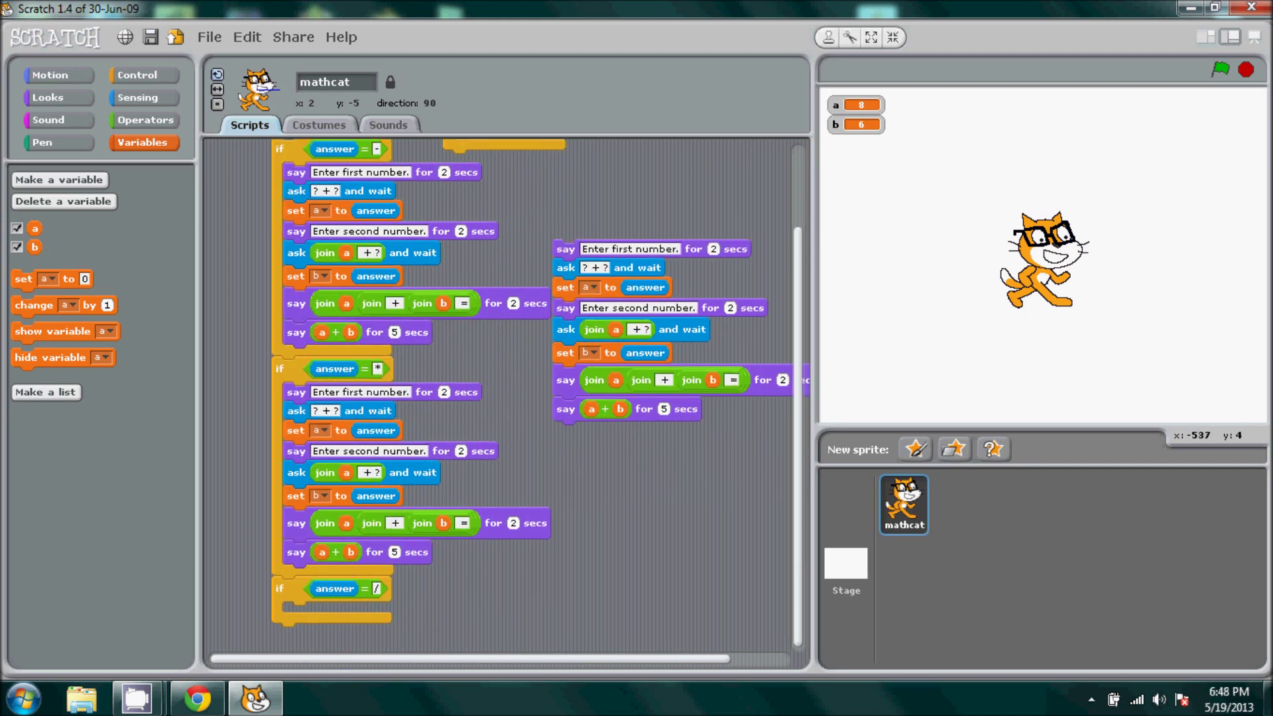
pyautogui.rightClick(565, 249)
pyautogui.click(602, 270)
pyautogui.moveTo(565, 279); pyautogui.dragTo(298, 611)
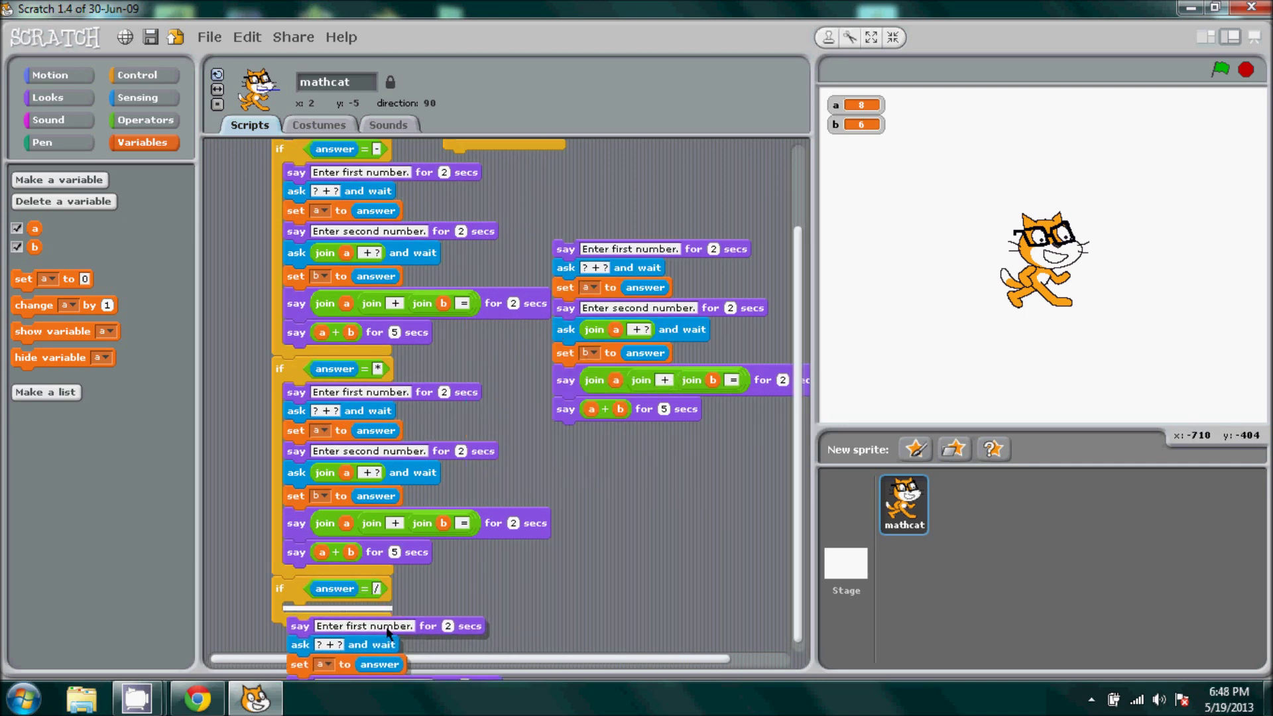
pyautogui.scroll(3, 497, 398)
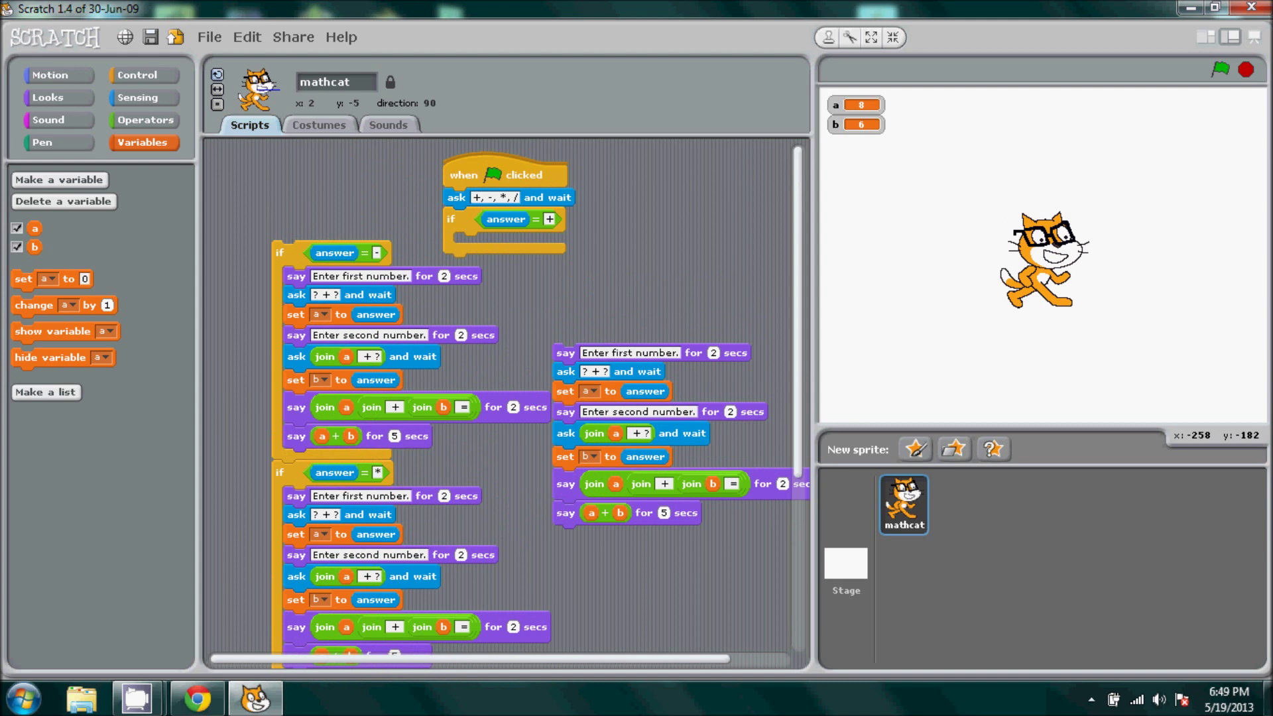
pyautogui.moveTo(565, 354); pyautogui.dragTo(458, 239)
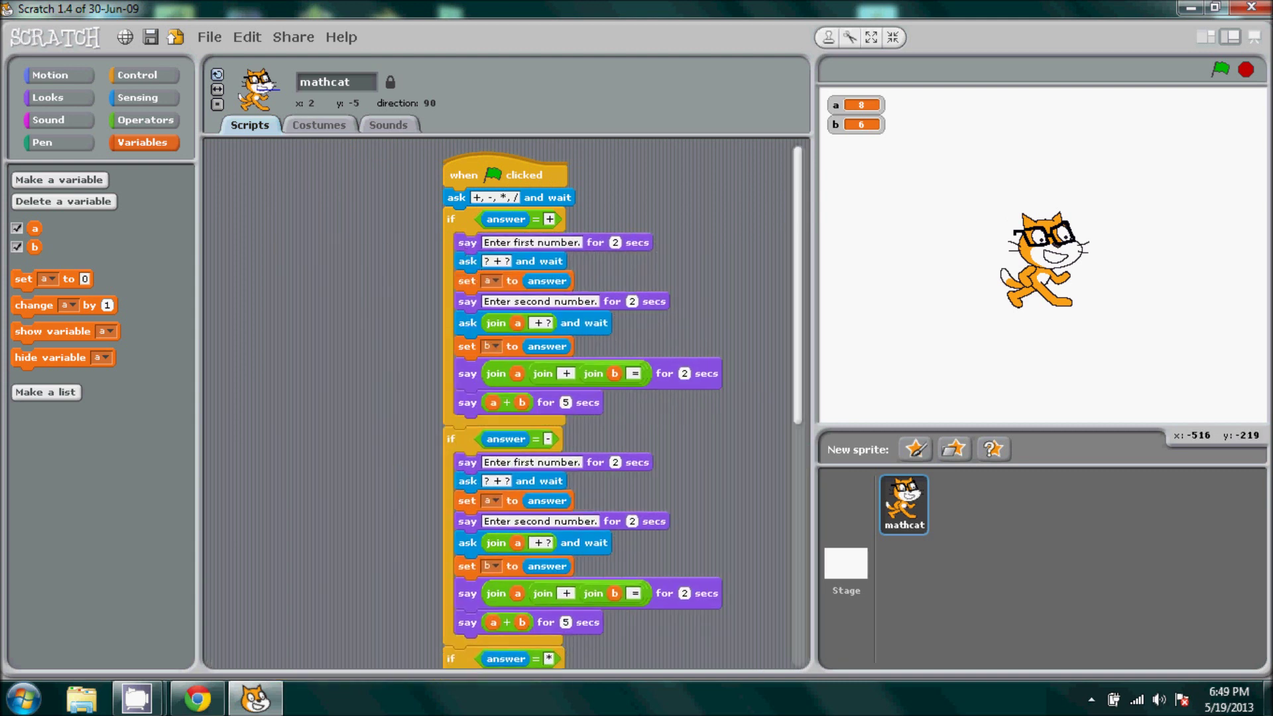
pyautogui.scroll(-3, 547, 398)
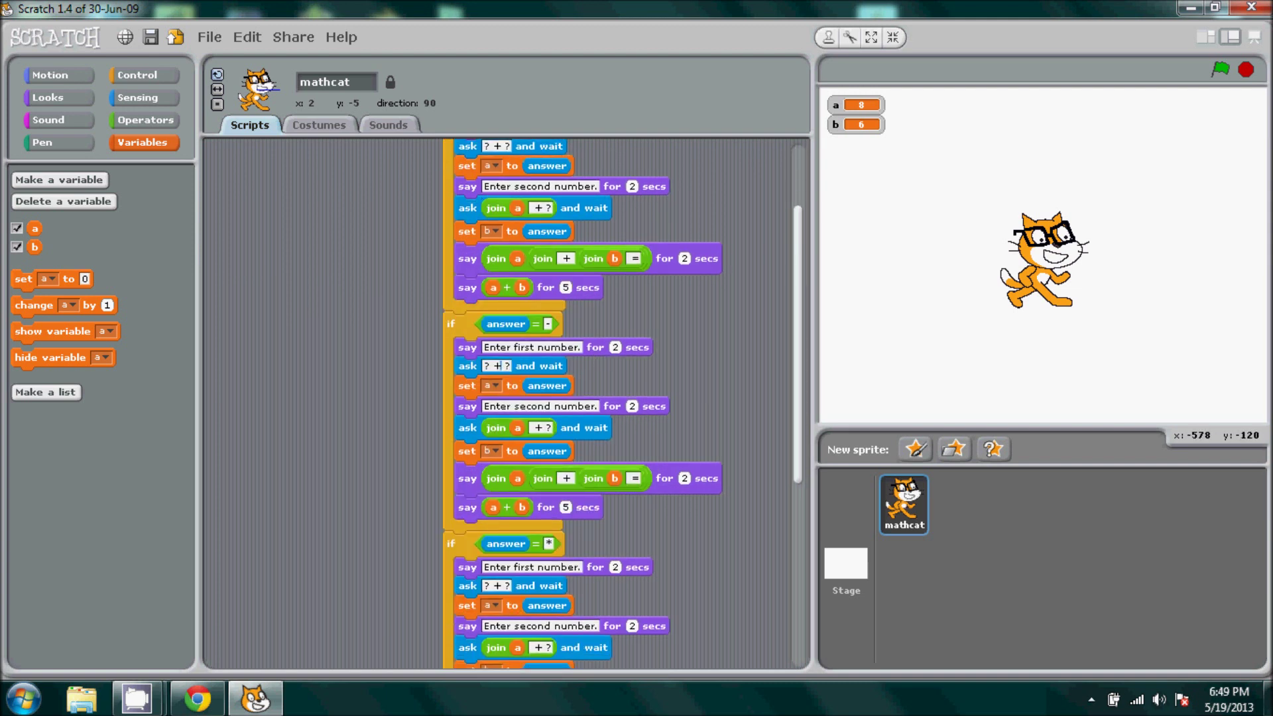
# Step: Change the minus branch's prompts and message to '-' and its reporter to a - b
pyautogui.press('BackSpace')
pyautogui.write('-')
pyautogui.click(539, 428)
pyautogui.press('BackSpace')
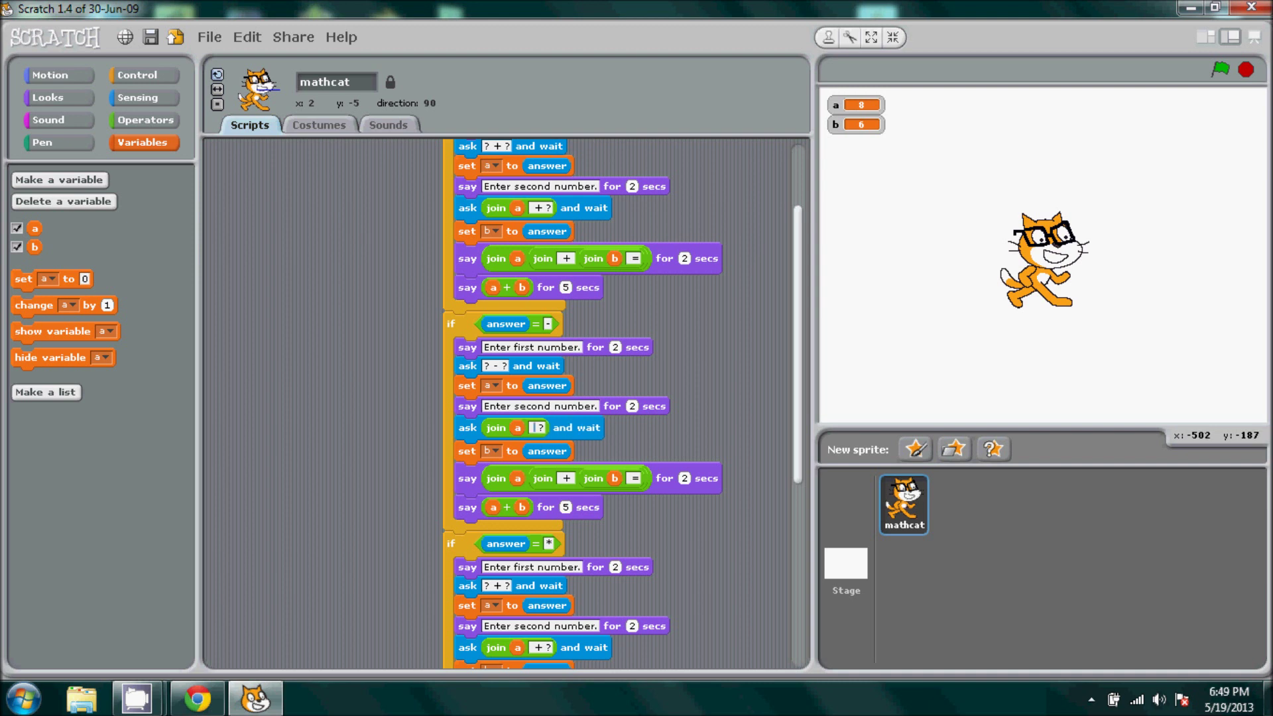
pyautogui.write('=')
pyautogui.press('BackSpace')
pyautogui.write('-')
pyautogui.press('BackSpace')
pyautogui.write('-0')
pyautogui.write('-')
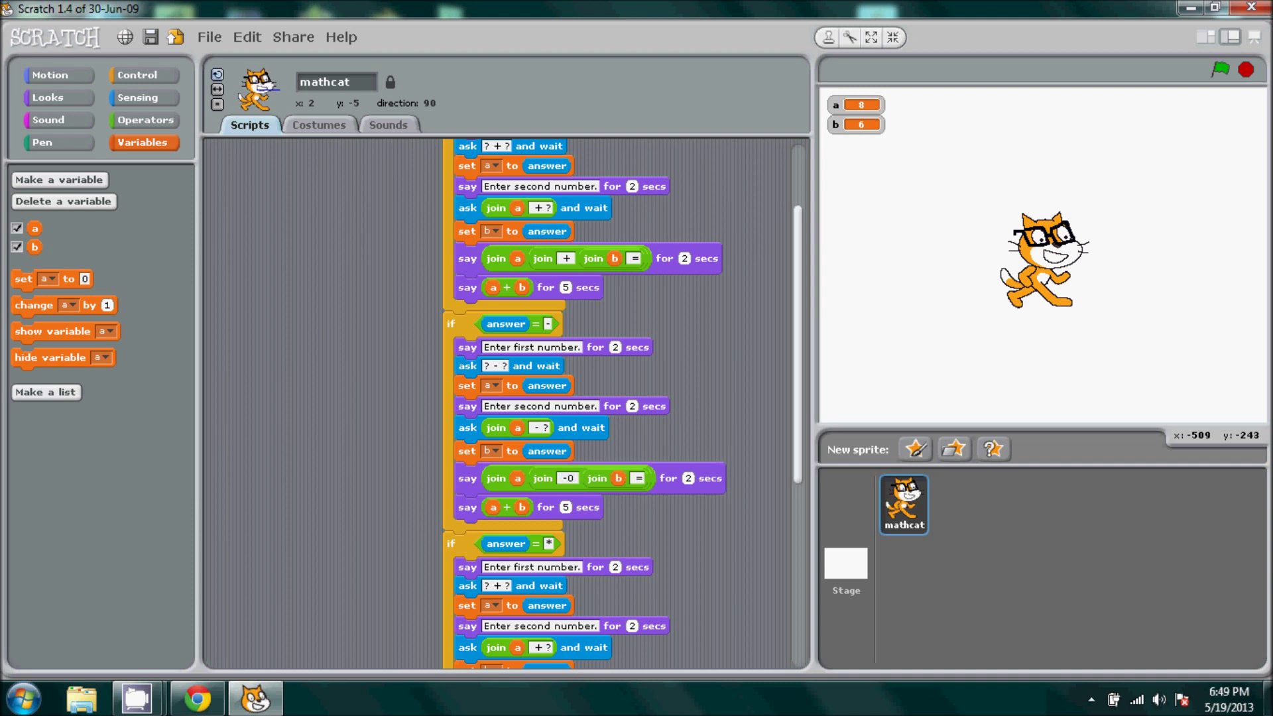
pyautogui.press('BackSpace')
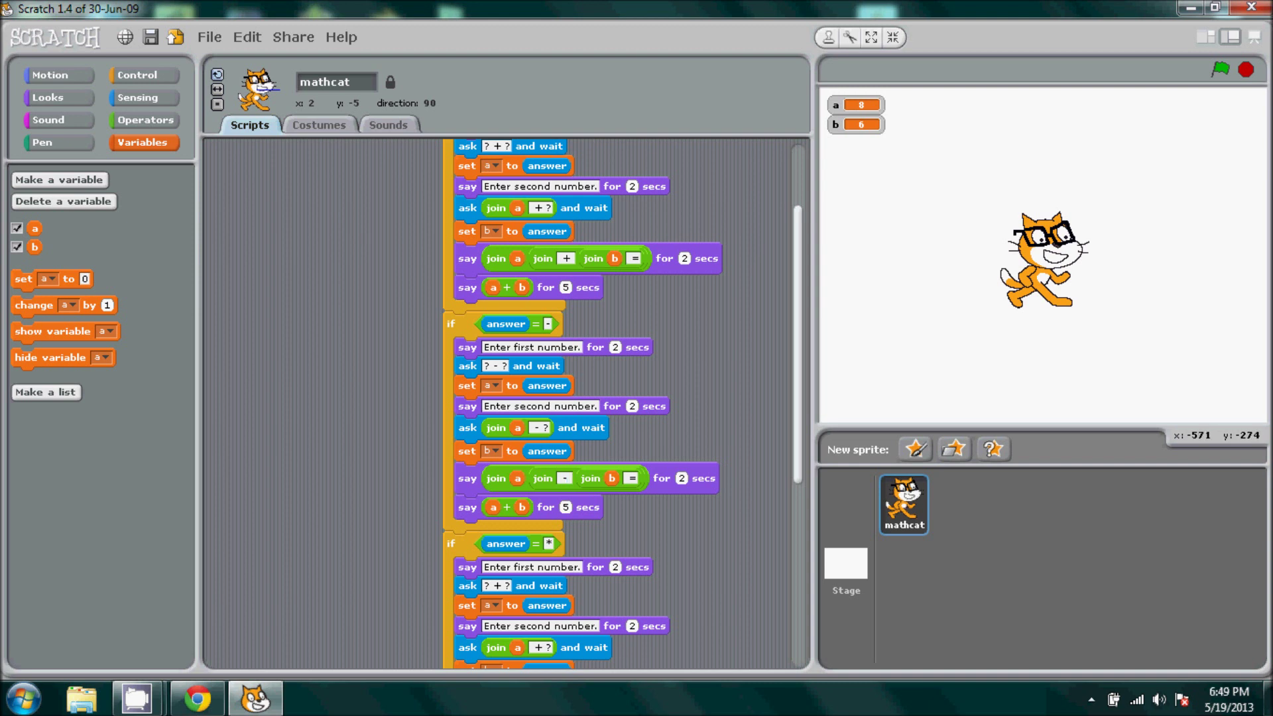
pyautogui.rightClick(505, 508)
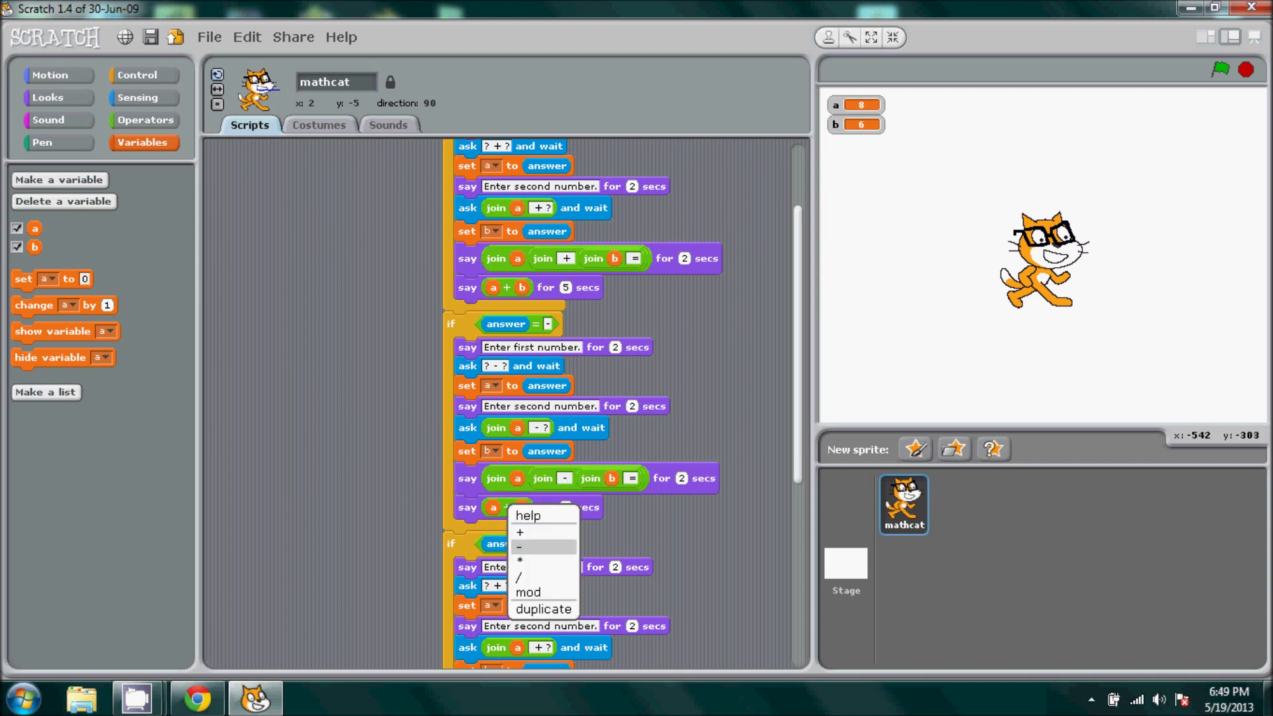
pyautogui.click(519, 547)
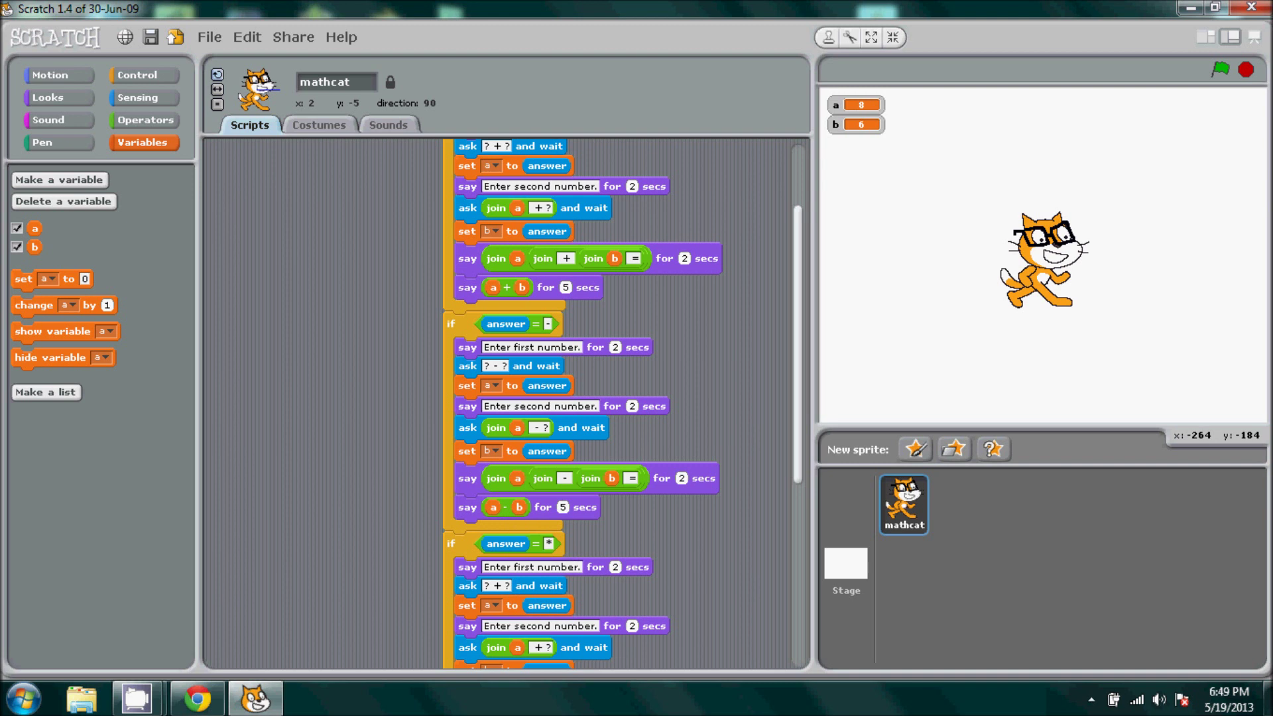
pyautogui.scroll(-1, 597, 398)
pyautogui.scroll(-2, 597, 398)
pyautogui.scroll(-1, 598, 398)
pyautogui.scroll(-1, 597, 398)
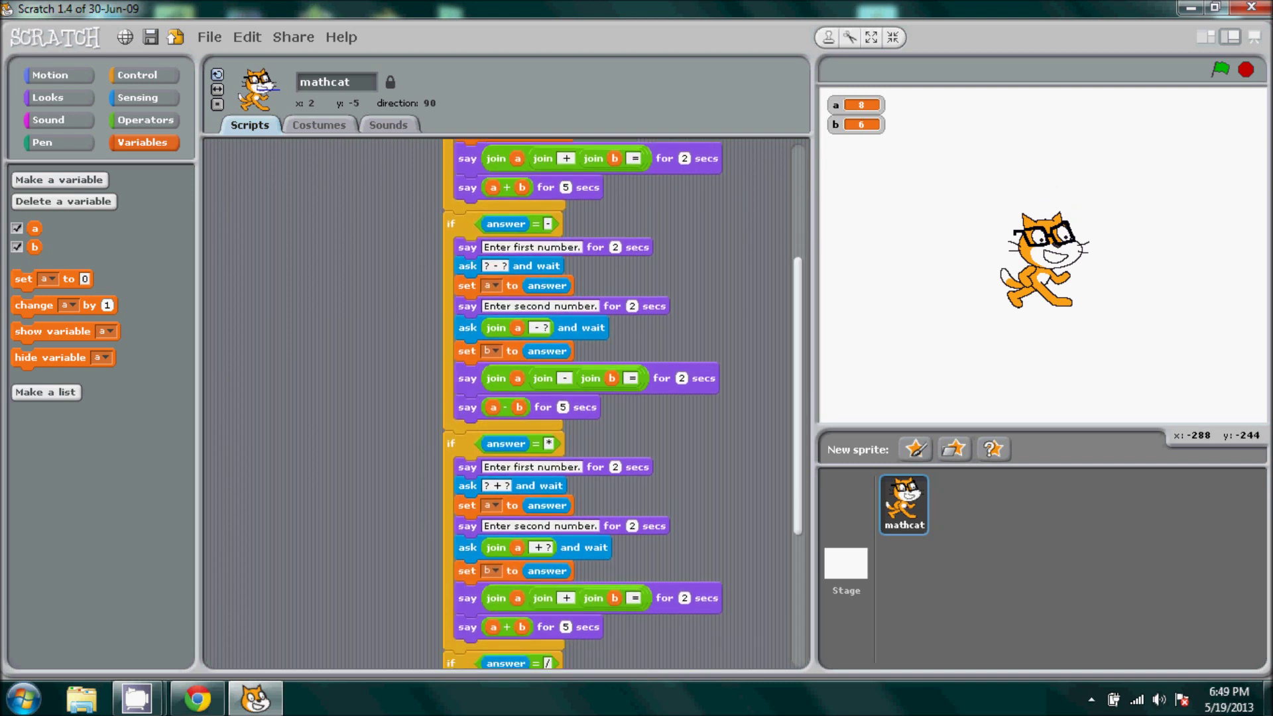
pyautogui.scroll(-1, 597, 398)
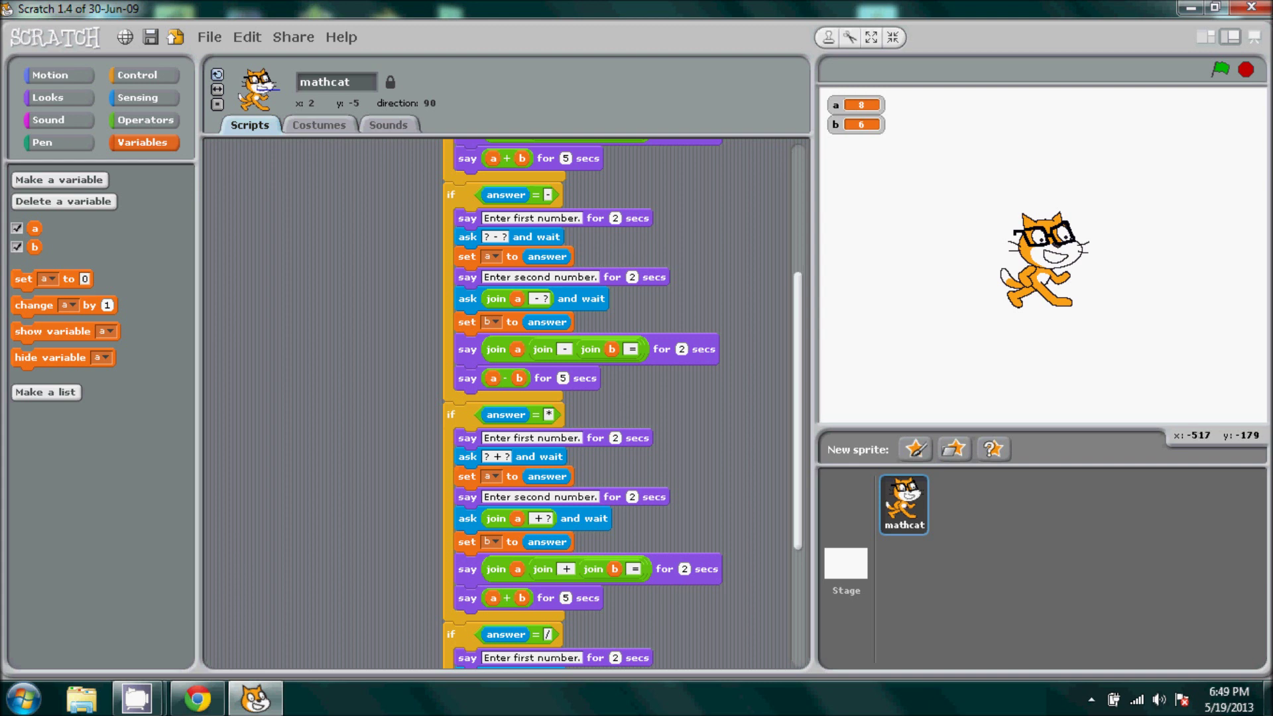
# Step: Switch the times and divide branches' prompts, messages and reporters to * and /
pyautogui.click(496, 455)
pyautogui.write('*')
pyautogui.click(538, 518)
pyautogui.write('*')
pyautogui.click(566, 569)
pyautogui.write('*')
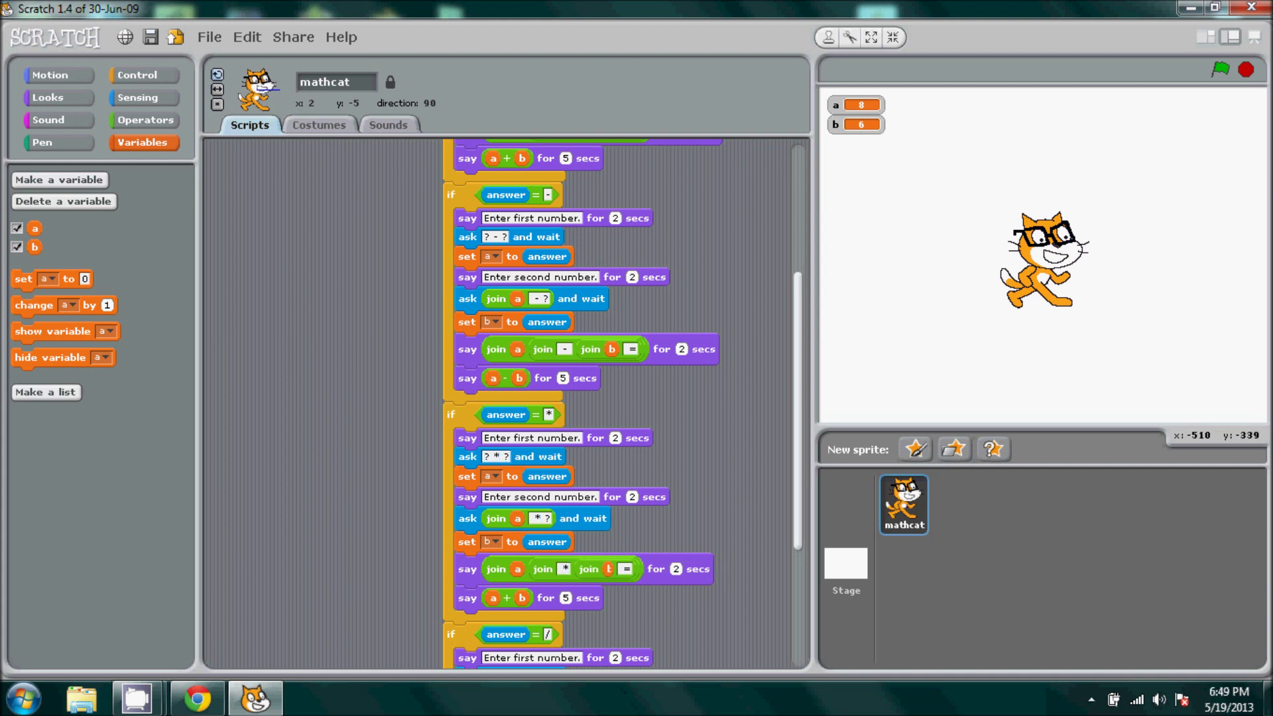
pyautogui.rightClick(506, 599)
pyautogui.click(527, 617)
pyautogui.scroll(-2, 598, 399)
pyautogui.click(495, 516)
pyautogui.write('/')
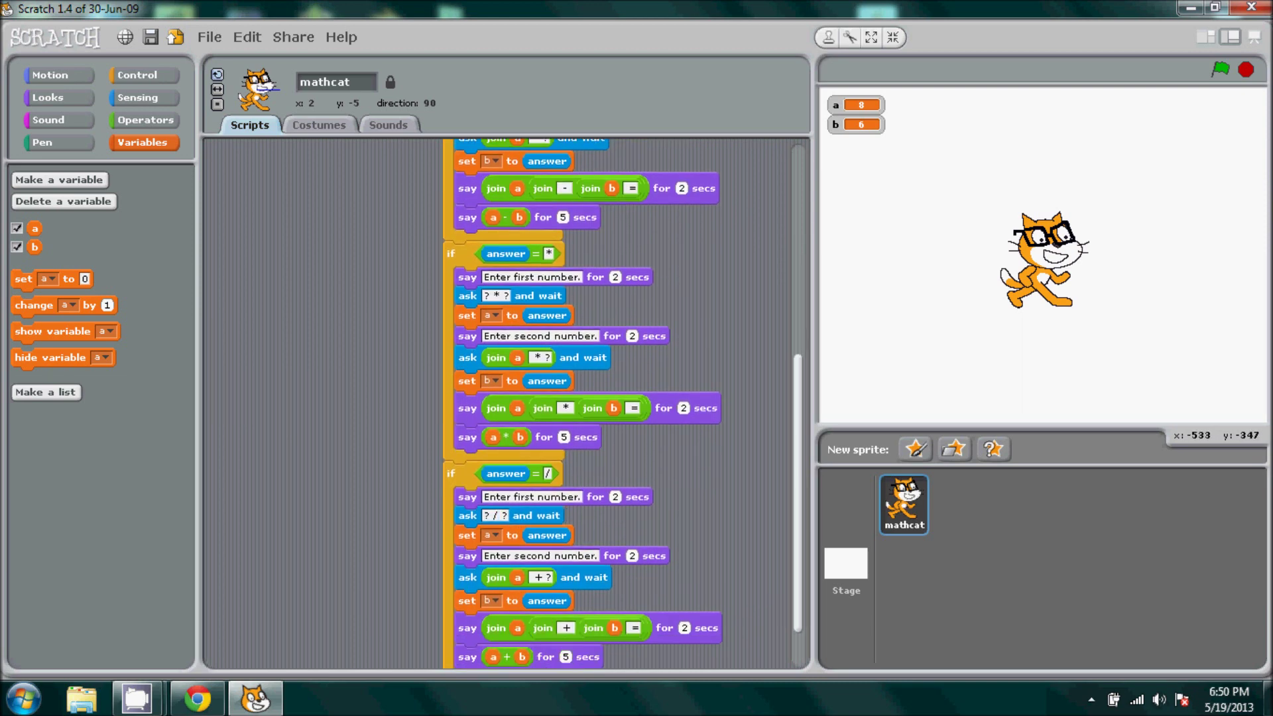
pyautogui.click(538, 578)
pyautogui.write('/')
pyautogui.scroll(-1, 597, 398)
pyautogui.click(566, 586)
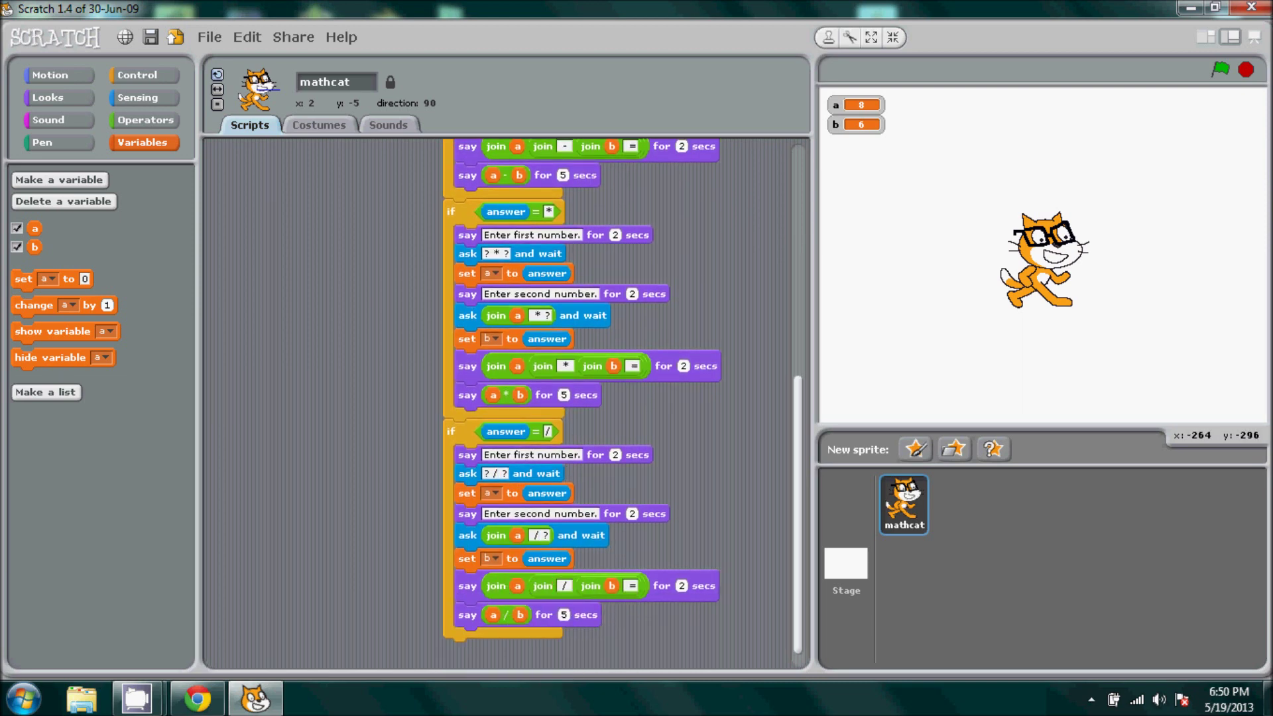
pyautogui.scroll(5, 596, 398)
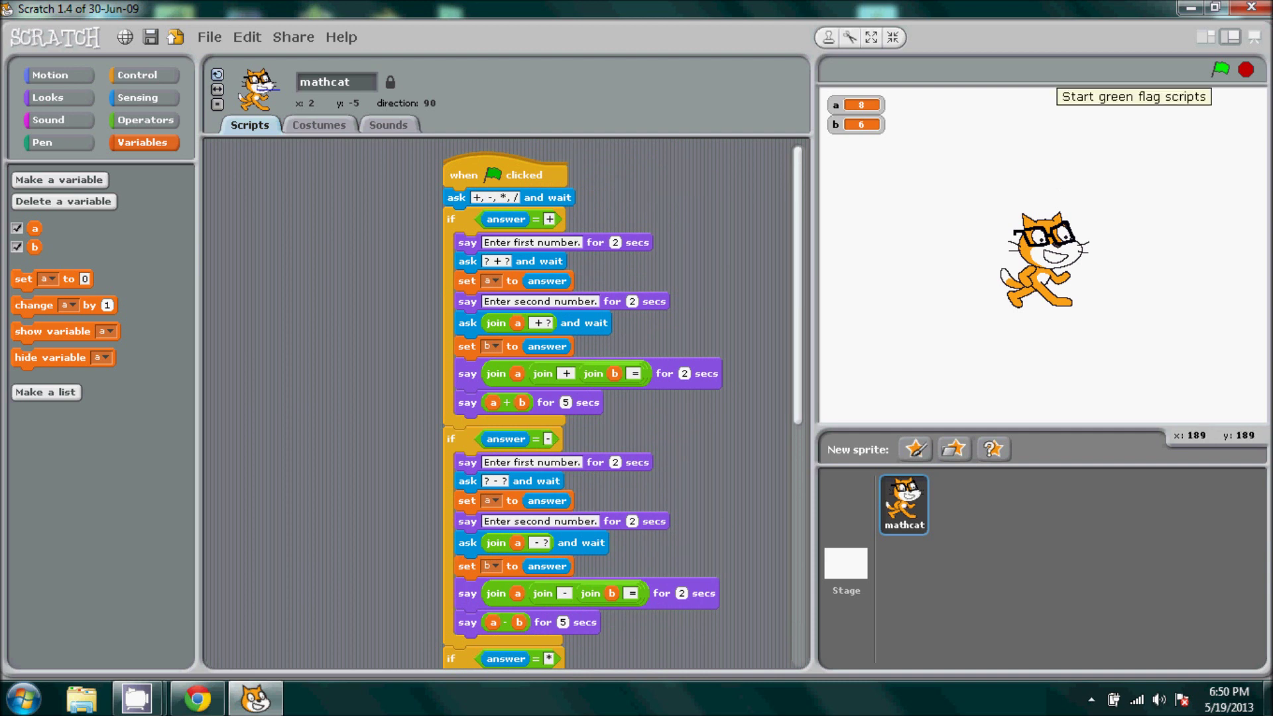
# Step: Hide the a and b variable displays from the stage
pyautogui.click(17, 228)
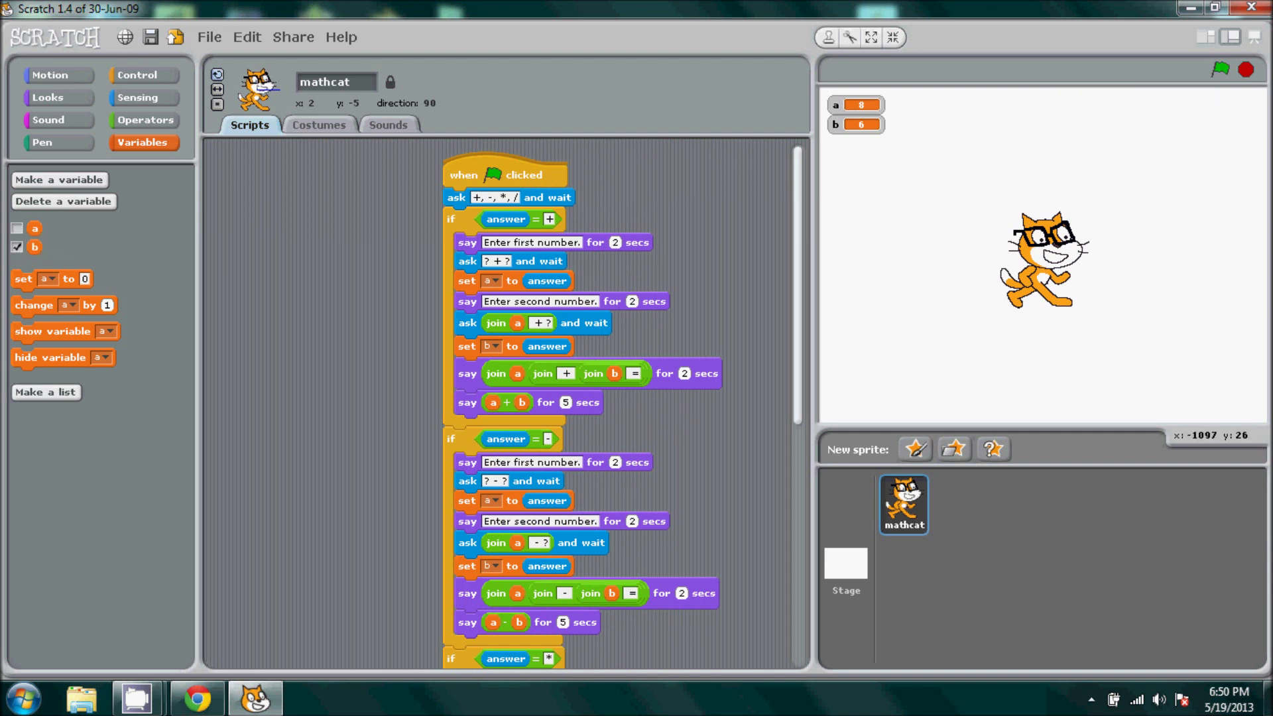
pyautogui.click(17, 247)
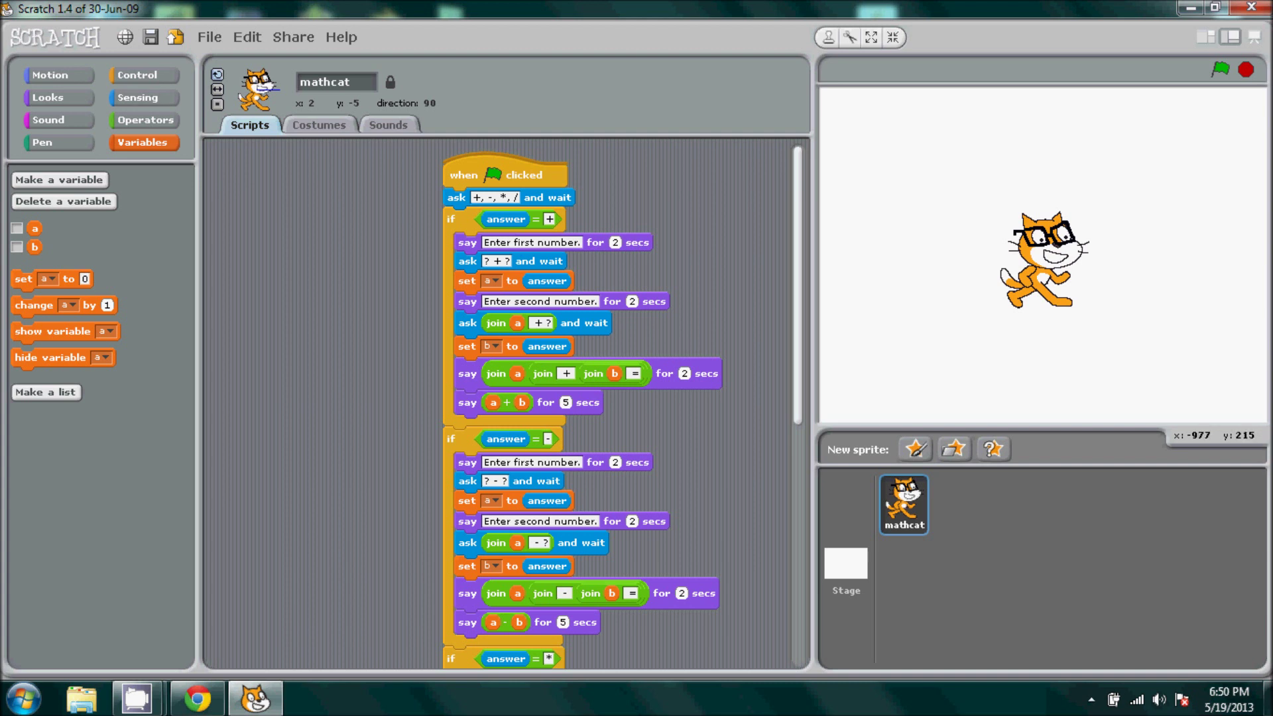
pyautogui.click(138, 75)
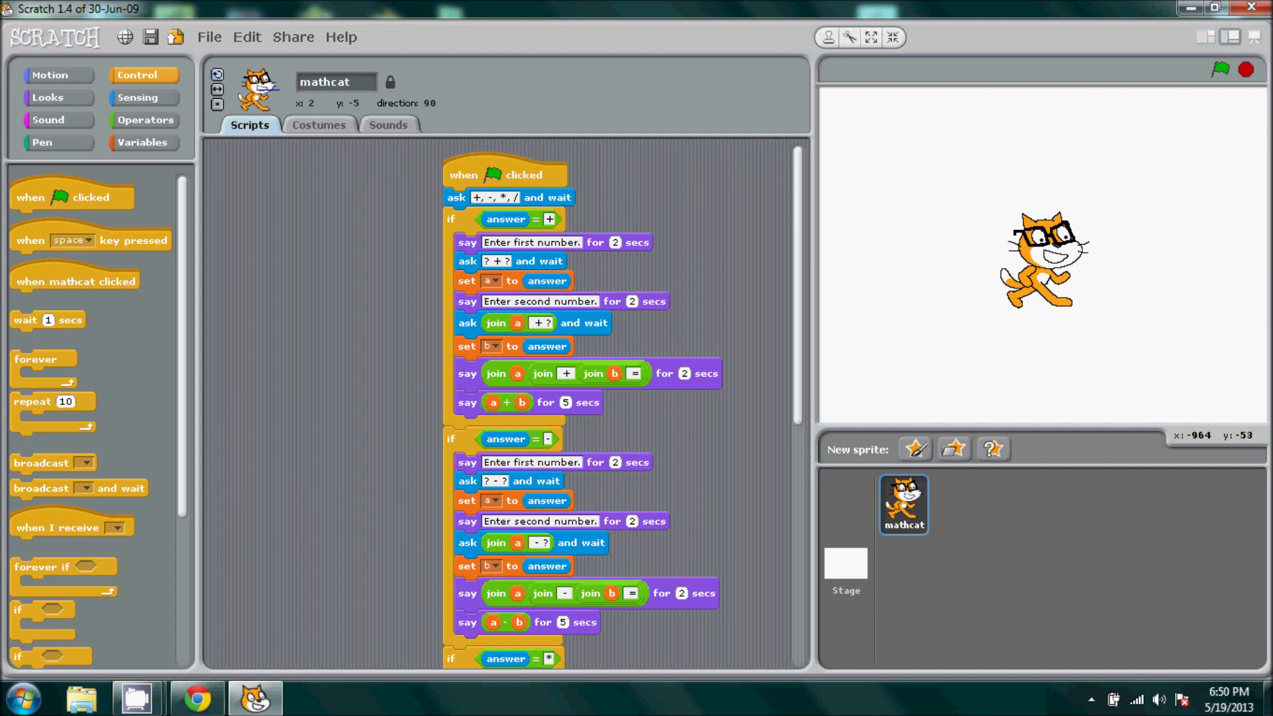
pyautogui.scroll(-5, 95, 418)
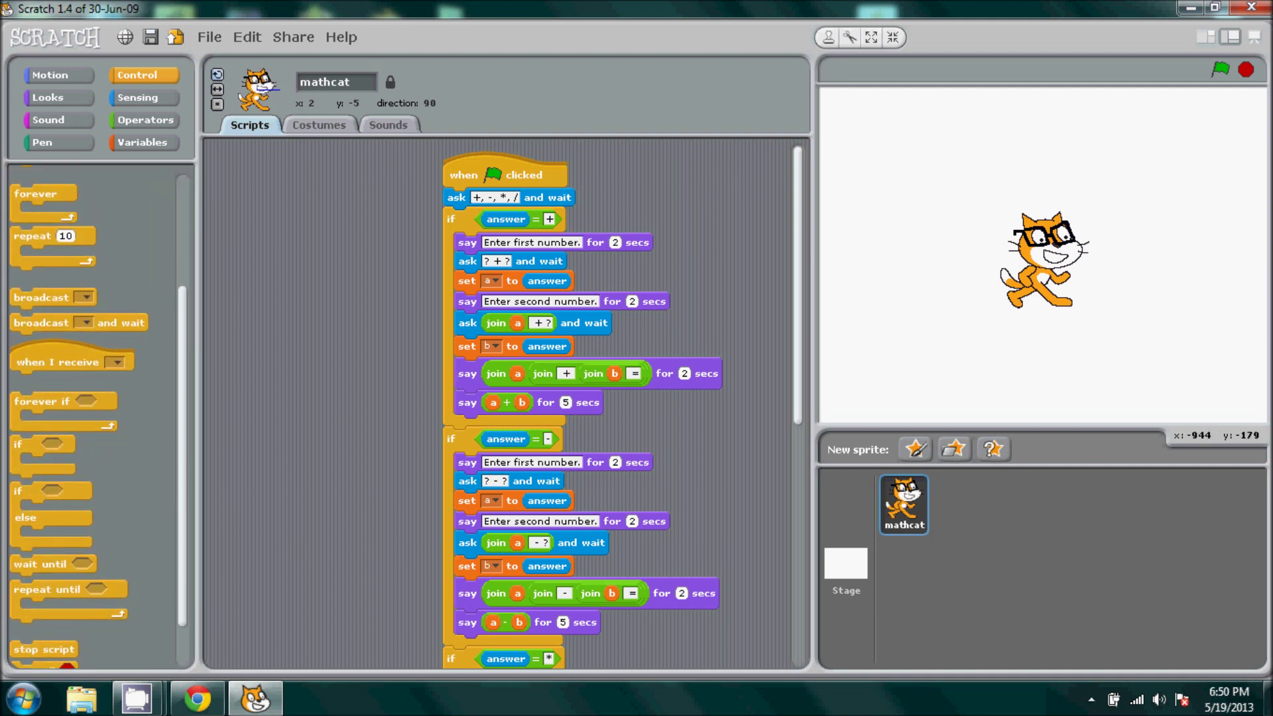
# Step: Add a broadcast of a new 'start/reset' message and detach the calculator stack from the green-flag hat
pyautogui.moveTo(45, 298); pyautogui.dragTo(303, 277)
pyautogui.click(345, 276)
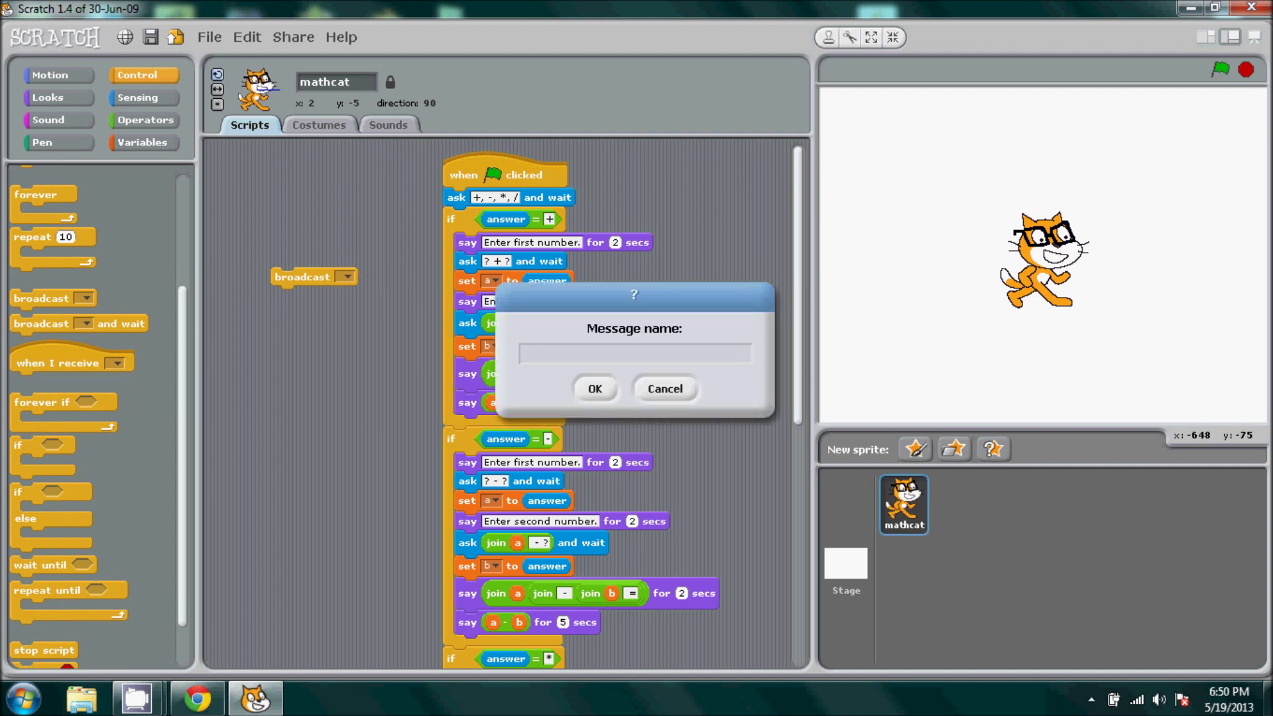
pyautogui.write('start/')
pyautogui.write('rea')
pyautogui.press('BackSpace')
pyautogui.write('set')
pyautogui.press('Return')
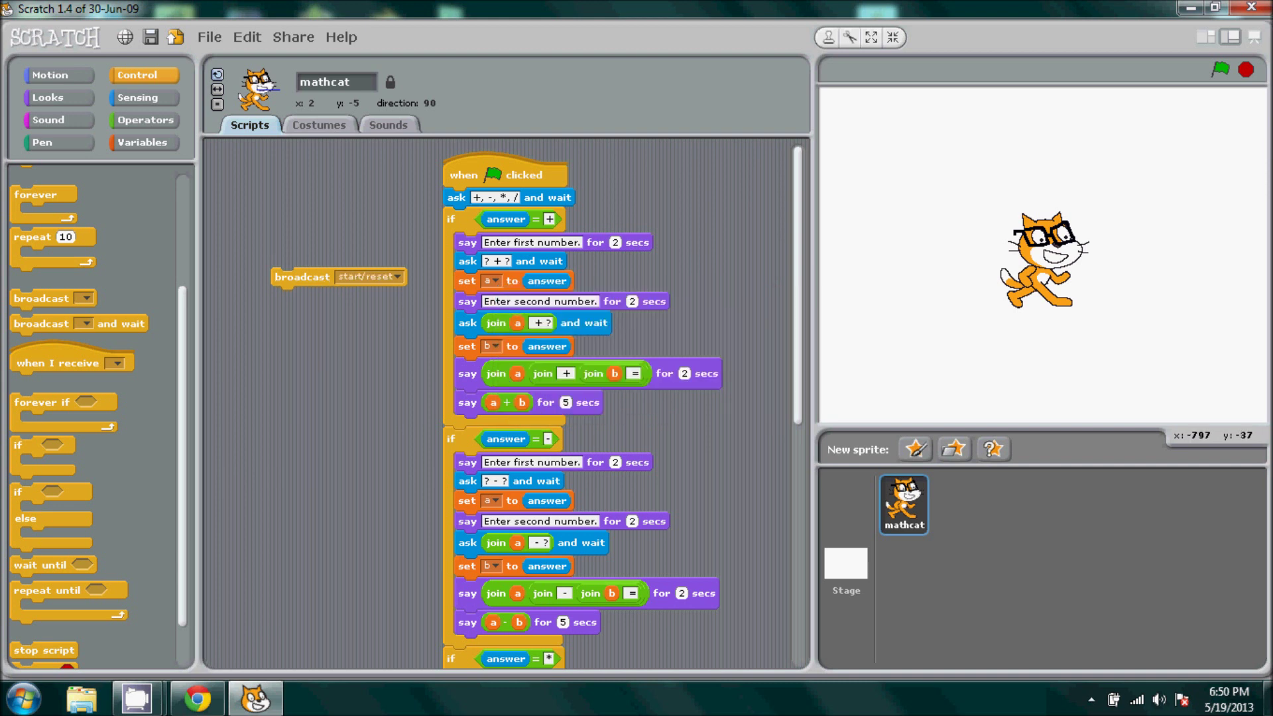
pyautogui.moveTo(456, 198); pyautogui.dragTo(469, 226)
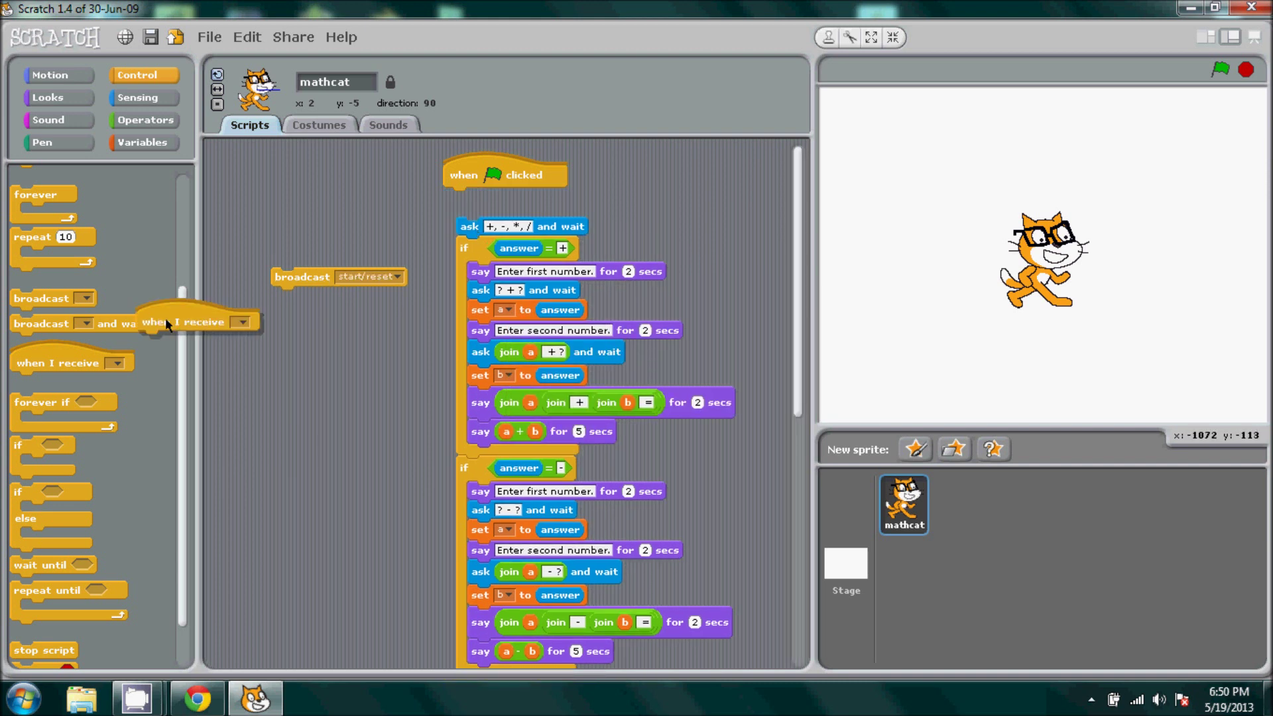
# Step: Start the calculator stack with 'when I receive start/reset' and broadcast start/reset under the green flag
pyautogui.moveTo(57, 363)
pyautogui.mouseDown()
pyautogui.moveTo(529, 207)
pyautogui.moveTo(502, 207)
pyautogui.mouseUp()
pyautogui.click(562, 207)
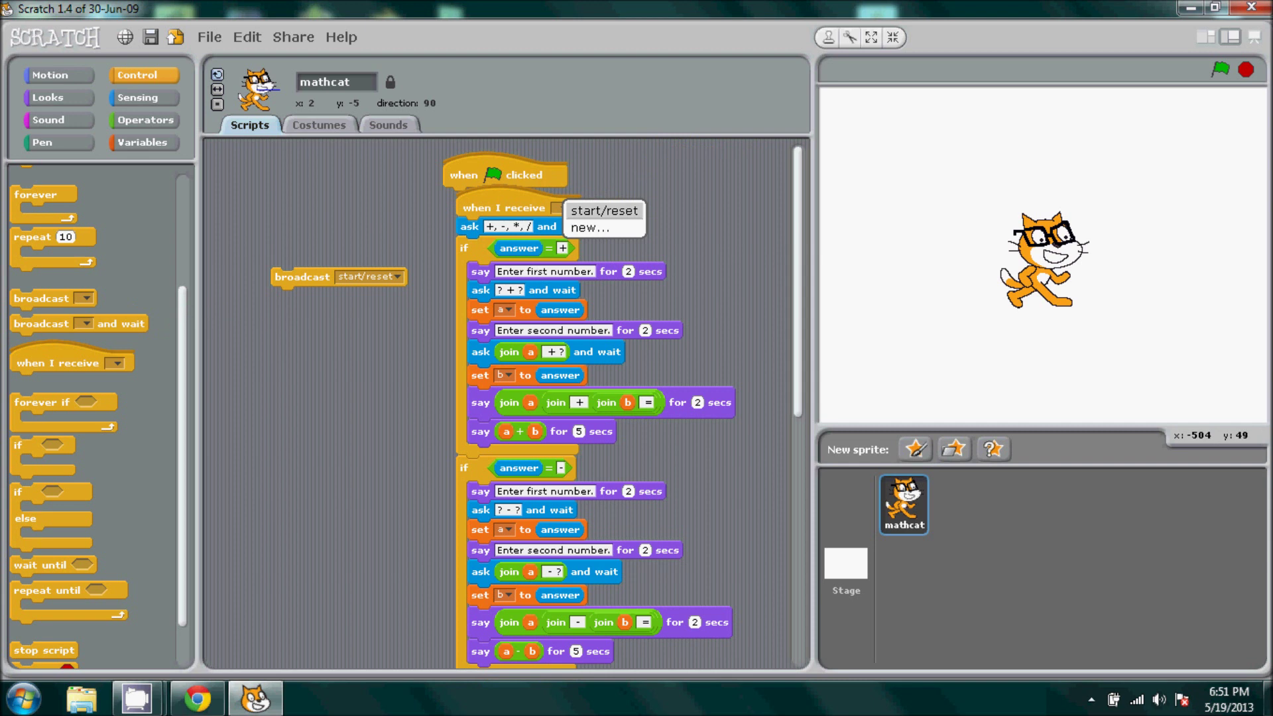
pyautogui.click(605, 211)
pyautogui.moveTo(478, 175); pyautogui.dragTo(294, 162)
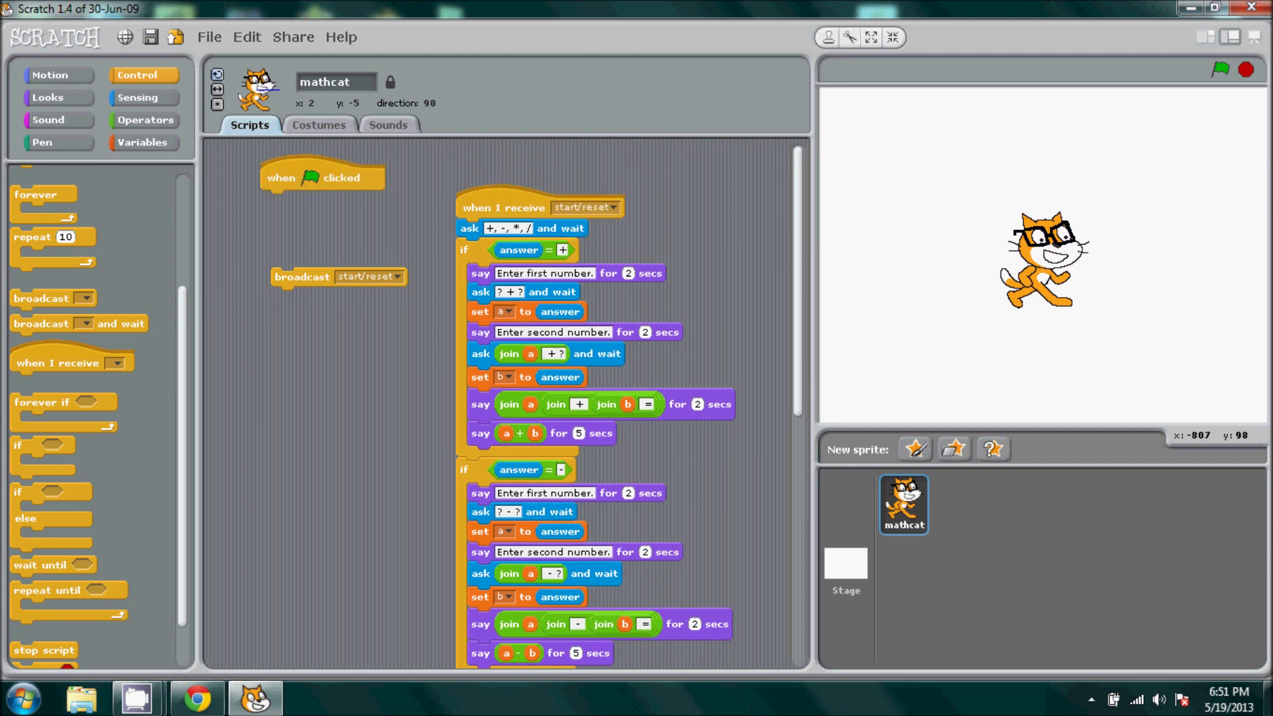
pyautogui.moveTo(299, 277); pyautogui.dragTo(291, 214)
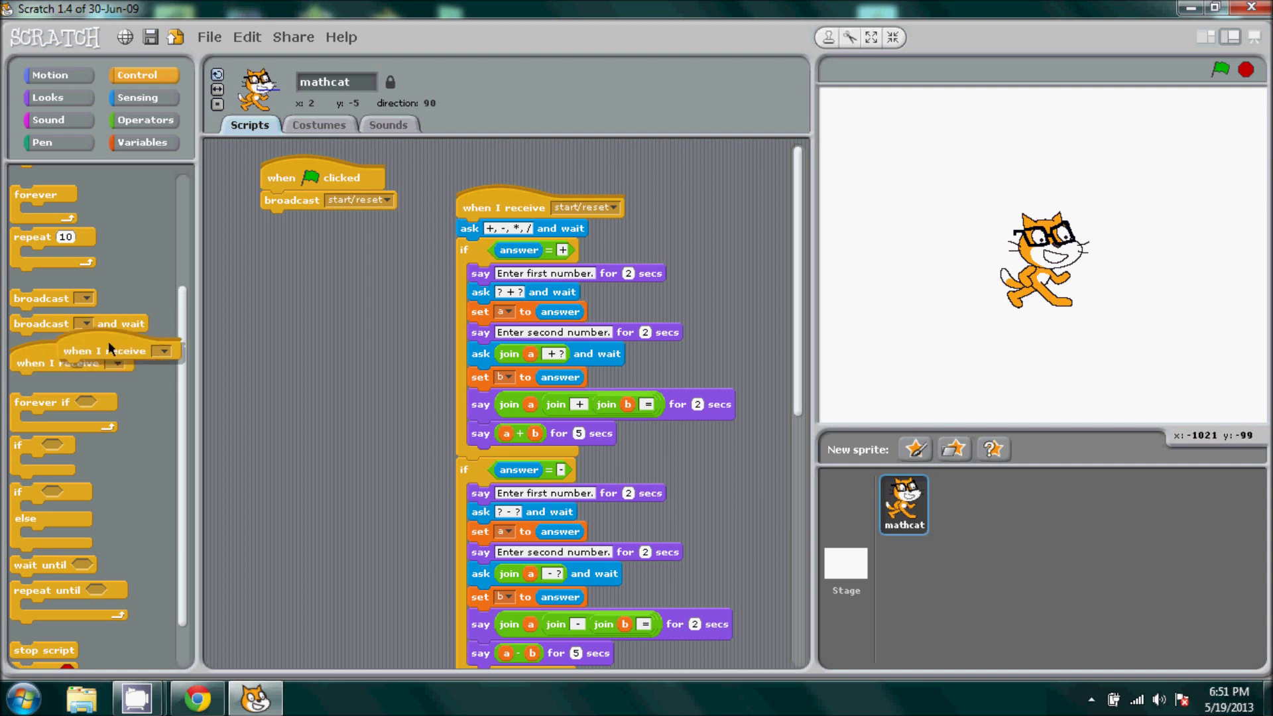
pyautogui.scroll(3, 100, 398)
# Step: Add a 'when space key pressed' script broadcasting start/reset, and tidy the three scripts
pyautogui.moveTo(89, 187); pyautogui.dragTo(333, 282)
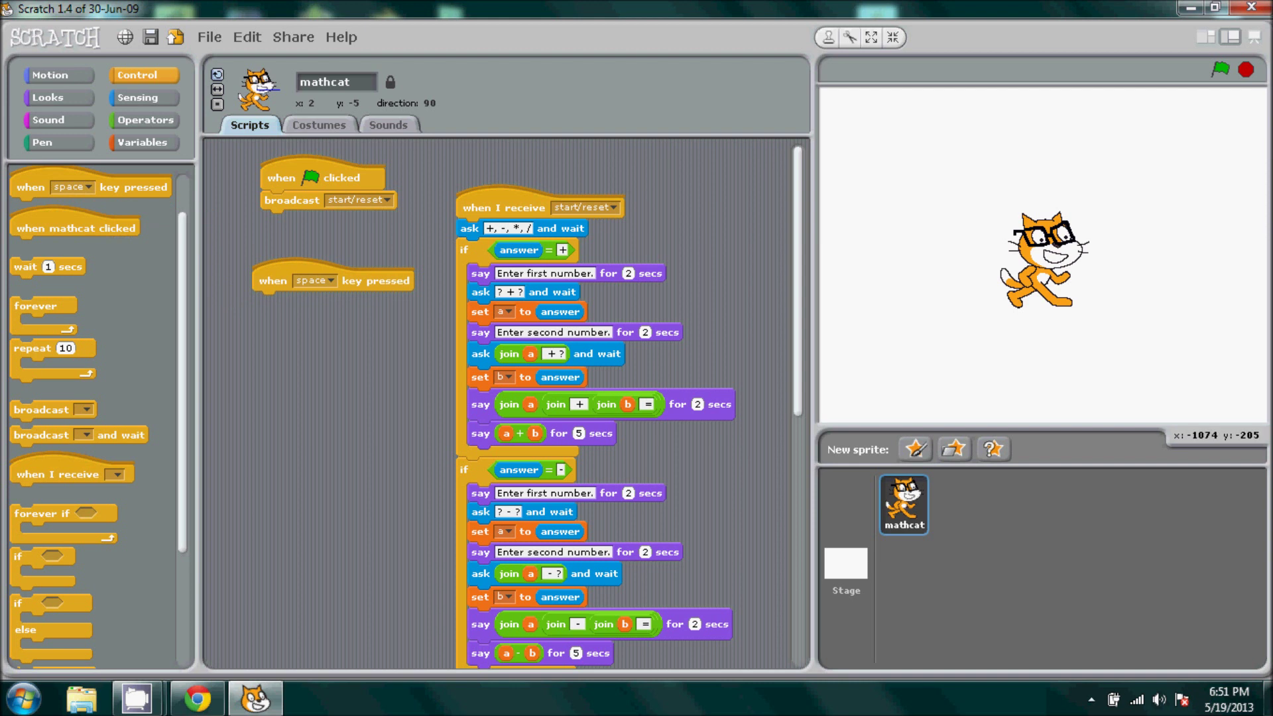
pyautogui.moveTo(44, 410)
pyautogui.mouseDown()
pyautogui.moveTo(370, 308)
pyautogui.moveTo(298, 304)
pyautogui.mouseUp()
pyautogui.click(344, 301)
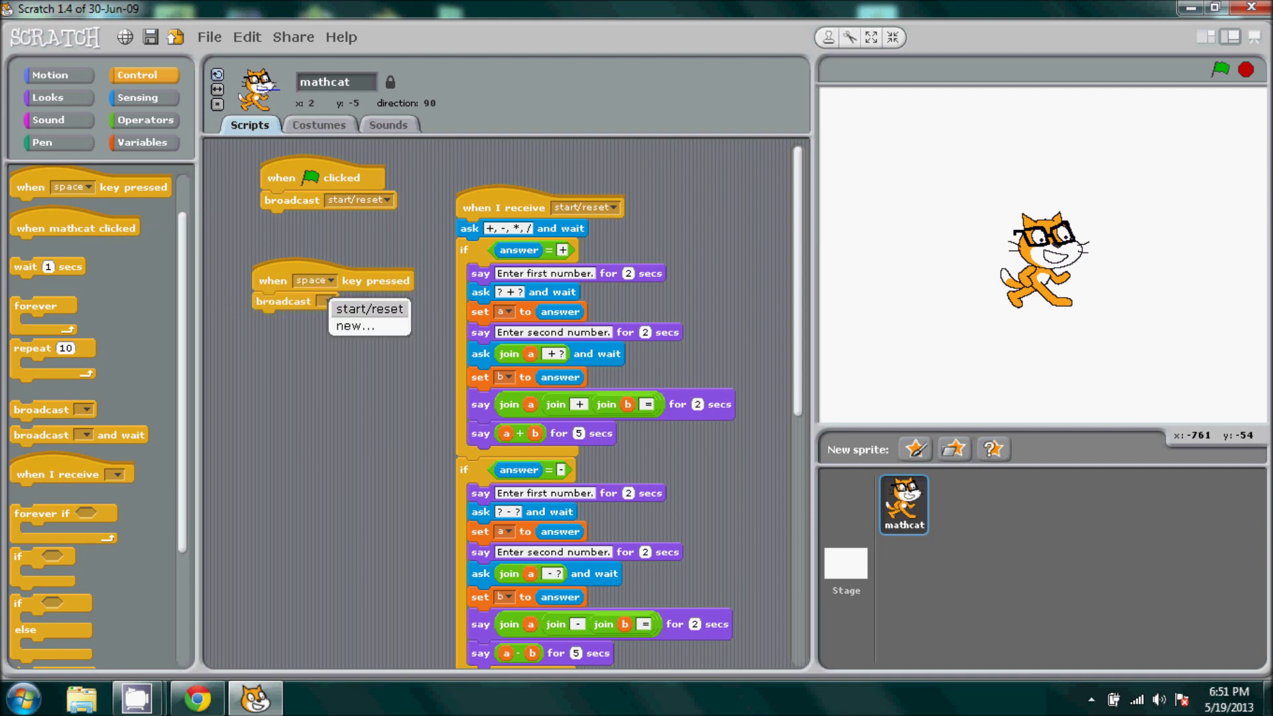
pyautogui.click(359, 309)
pyautogui.moveTo(299, 178); pyautogui.dragTo(268, 174)
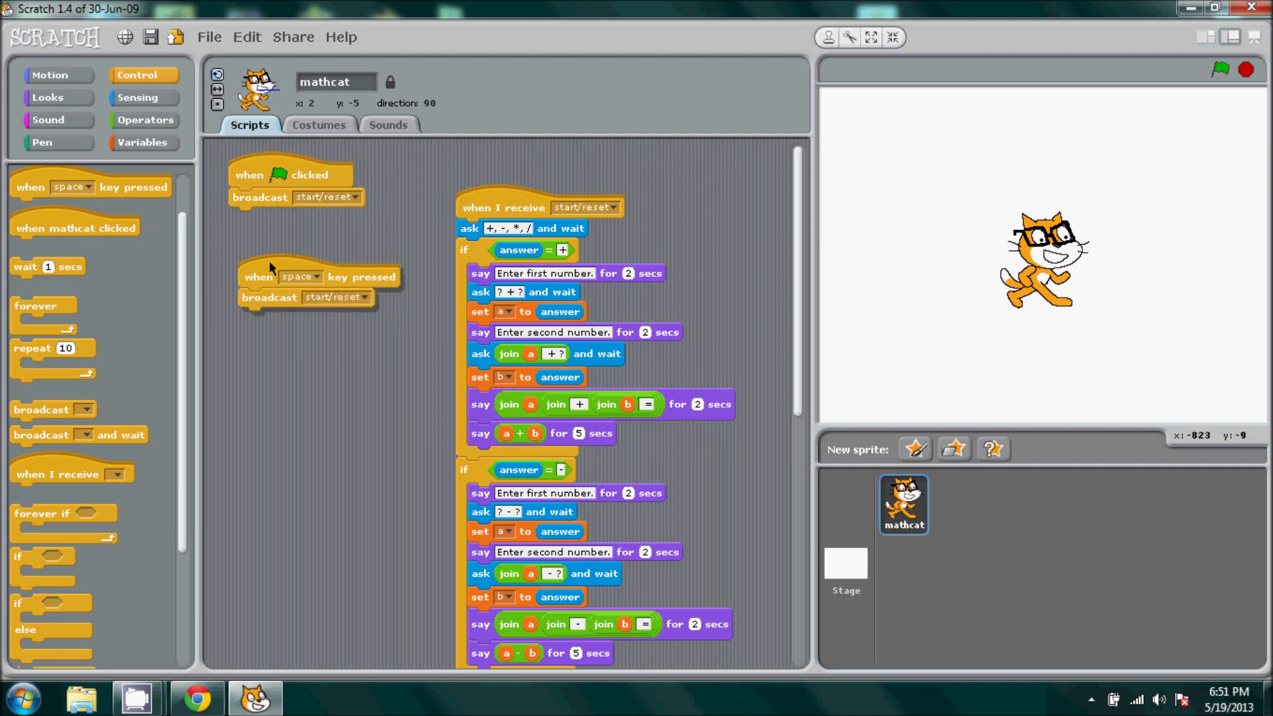
pyautogui.moveTo(289, 282); pyautogui.dragTo(270, 275)
pyautogui.moveTo(479, 199); pyautogui.dragTo(441, 161)
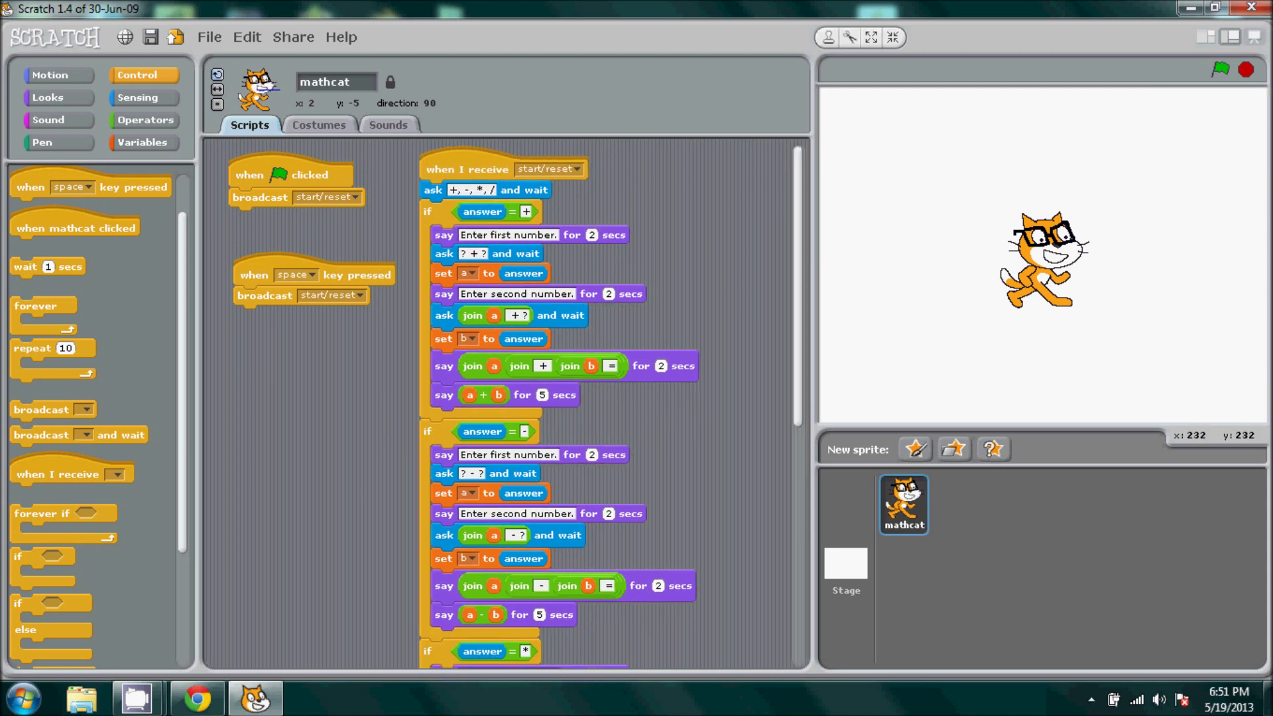
pyautogui.click(1255, 37)
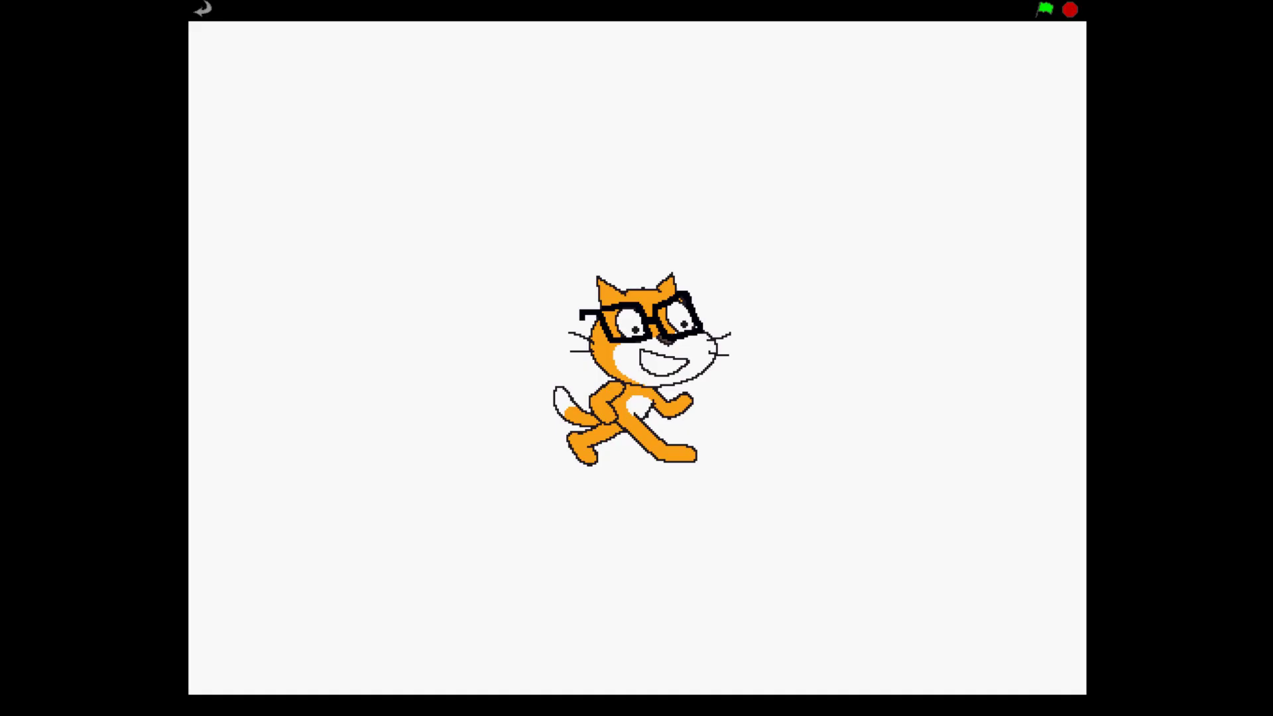
# Step: Run the calculator and answer -, 54 and 34, getting 20
pyautogui.click(1046, 8)
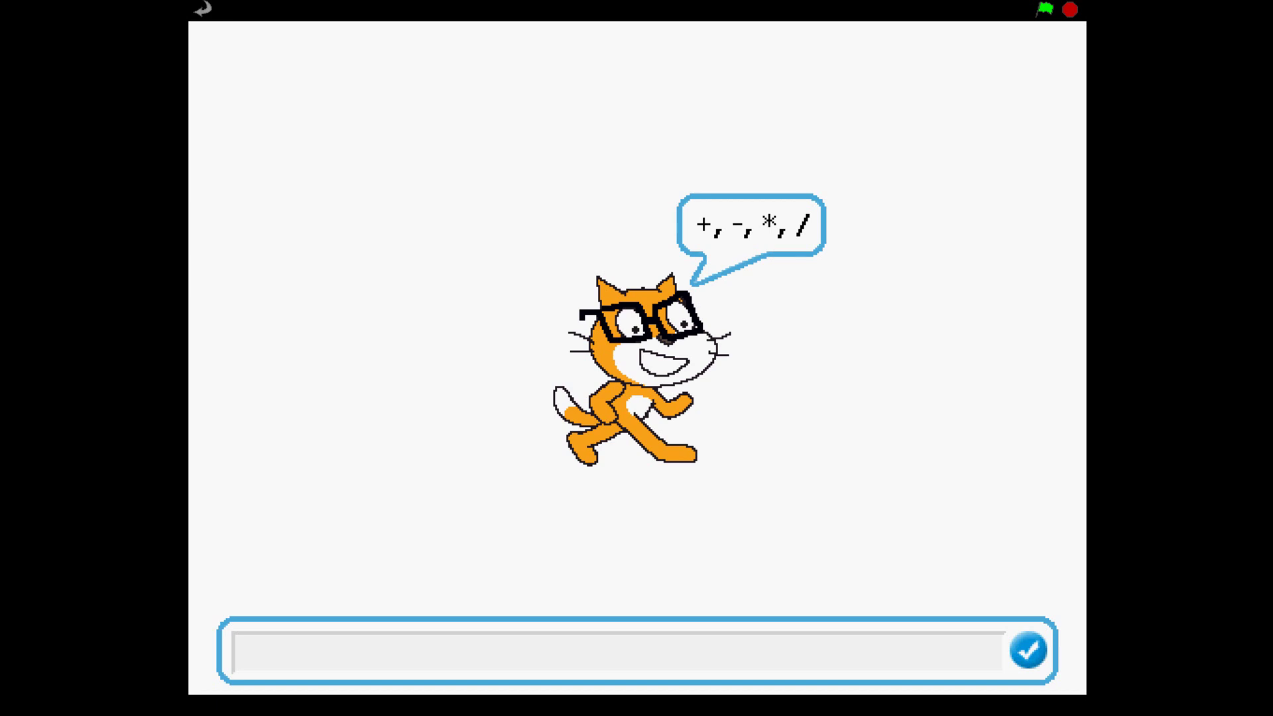
pyautogui.write('-')
pyautogui.press('Return')
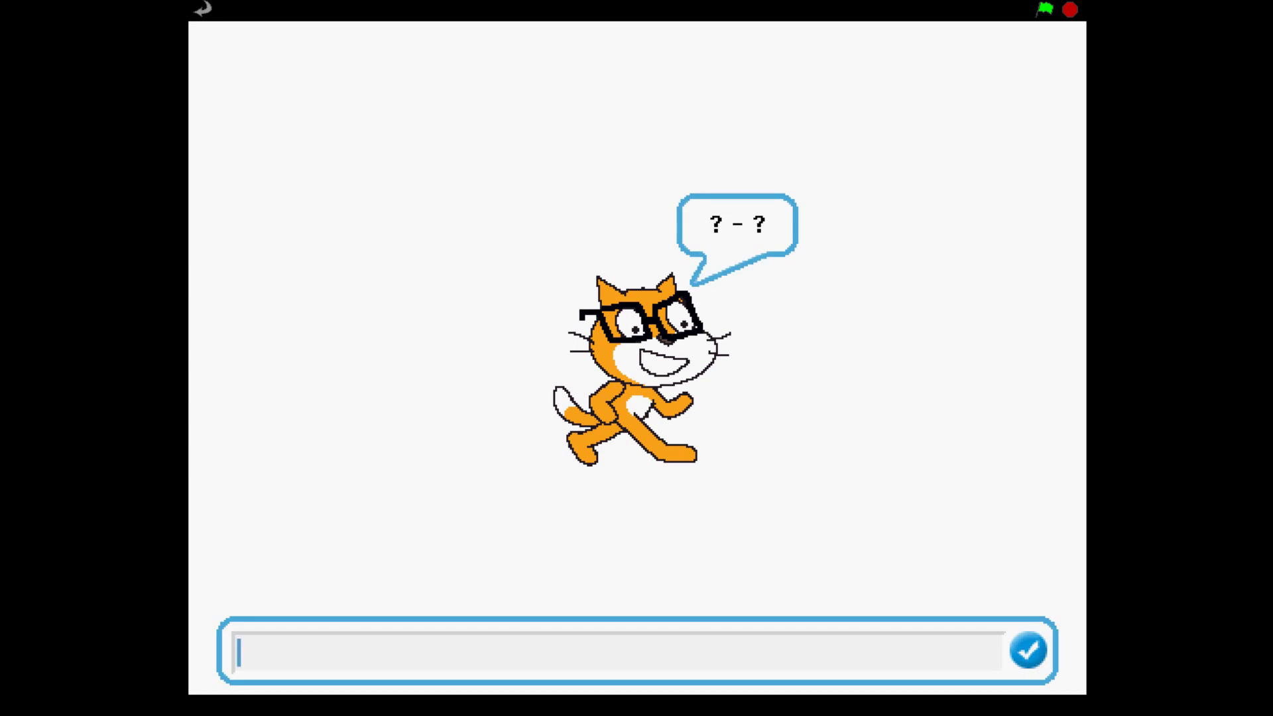
pyautogui.write('54')
pyautogui.press('Return')
pyautogui.write('34')
pyautogui.press('Return')
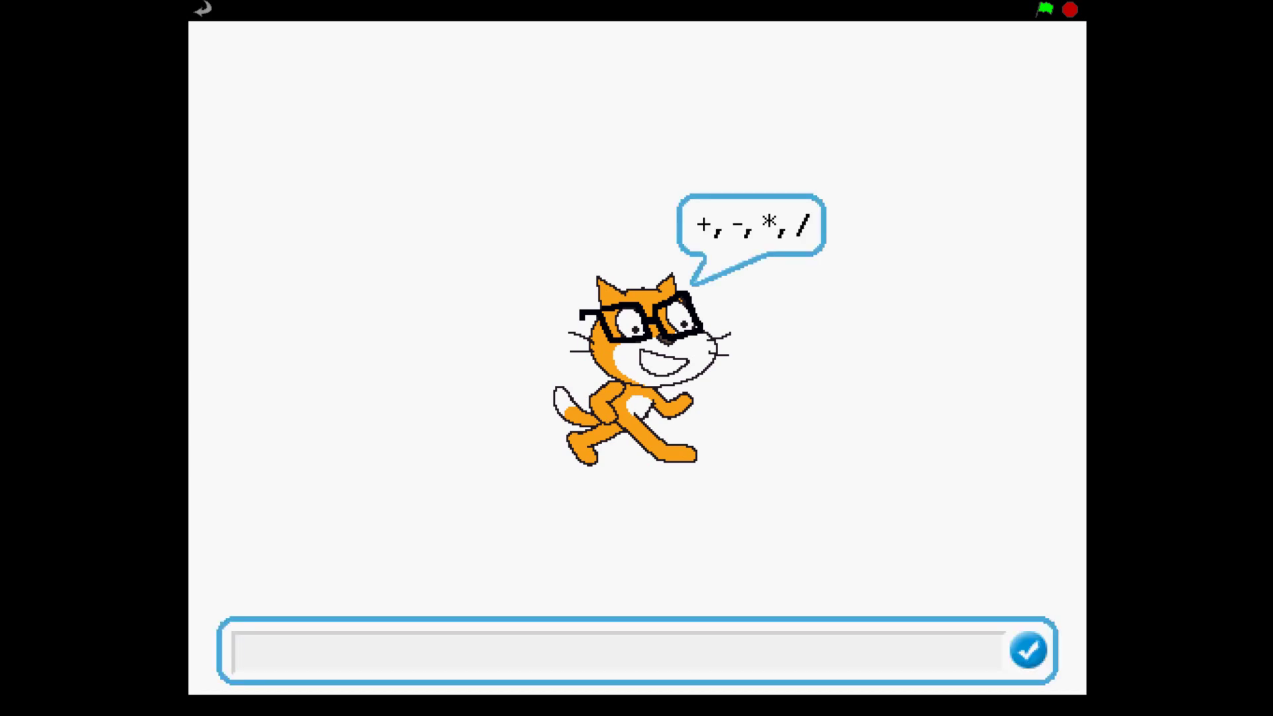
pyautogui.write('*')
# Step: Test multiplication with a blank first number and 7 as the second, getting 0
pyautogui.press('Return')
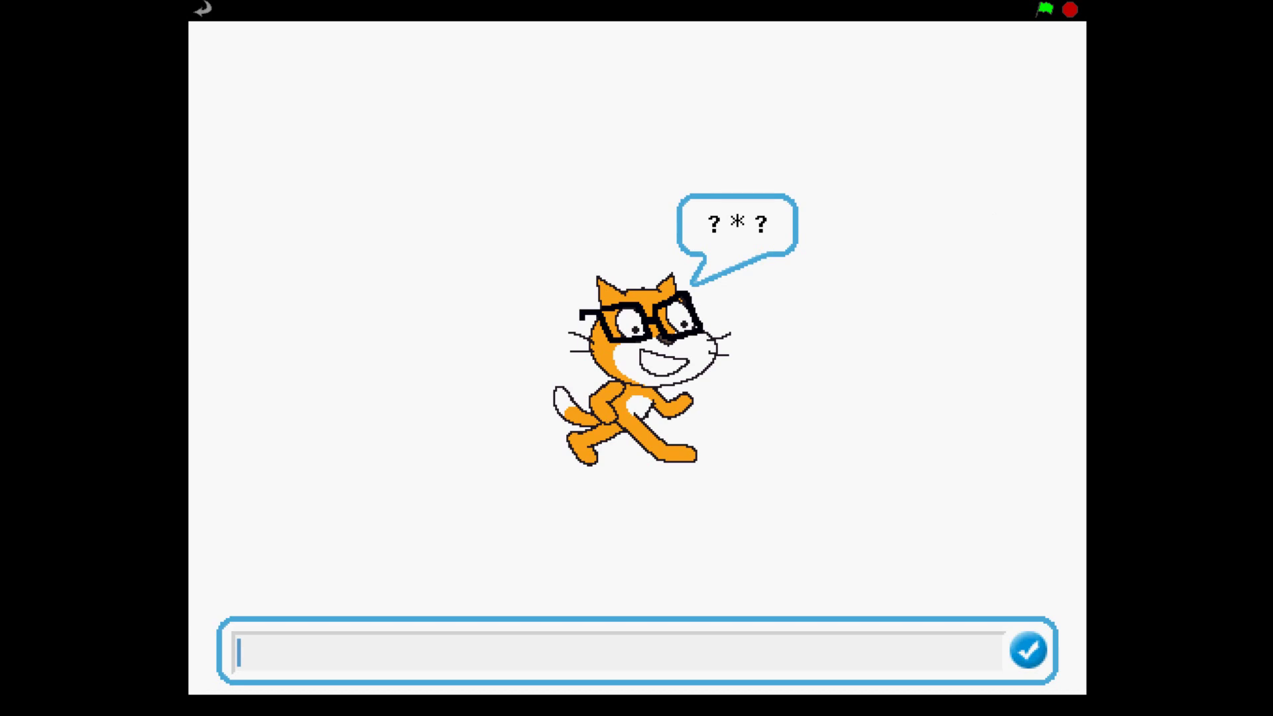
pyautogui.press('Return')
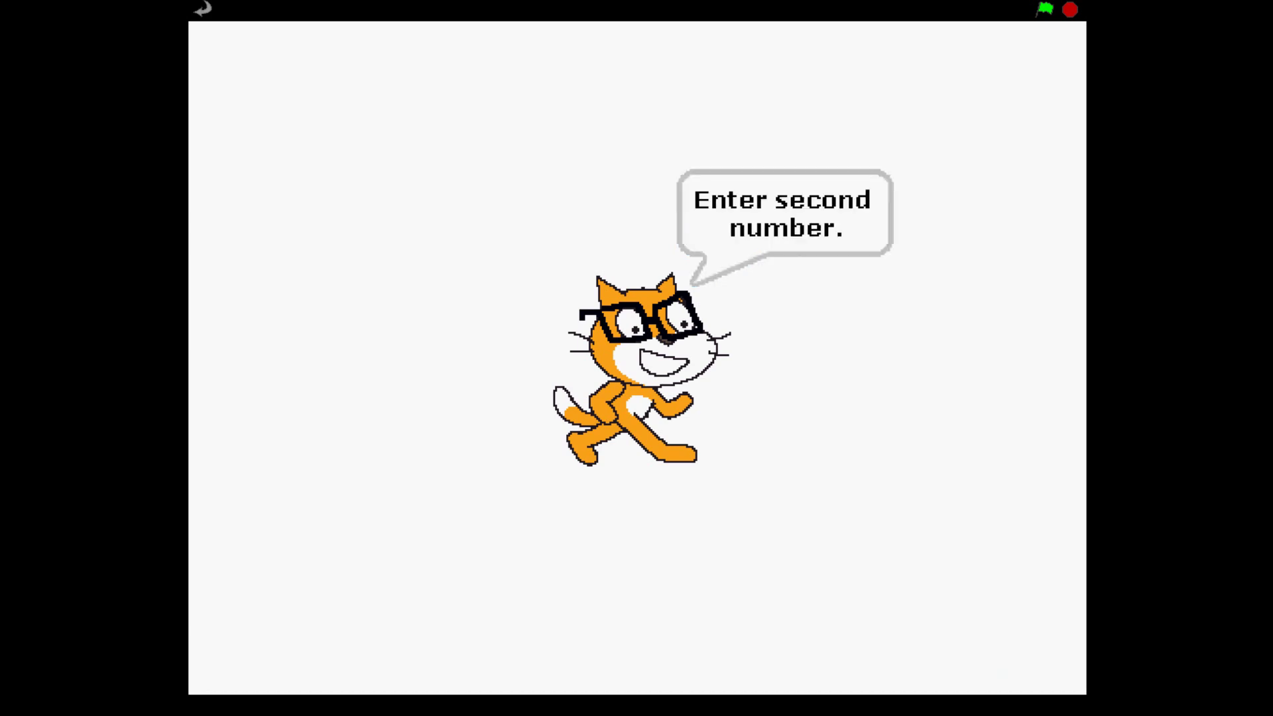
pyautogui.write('7')
pyautogui.press('Return')
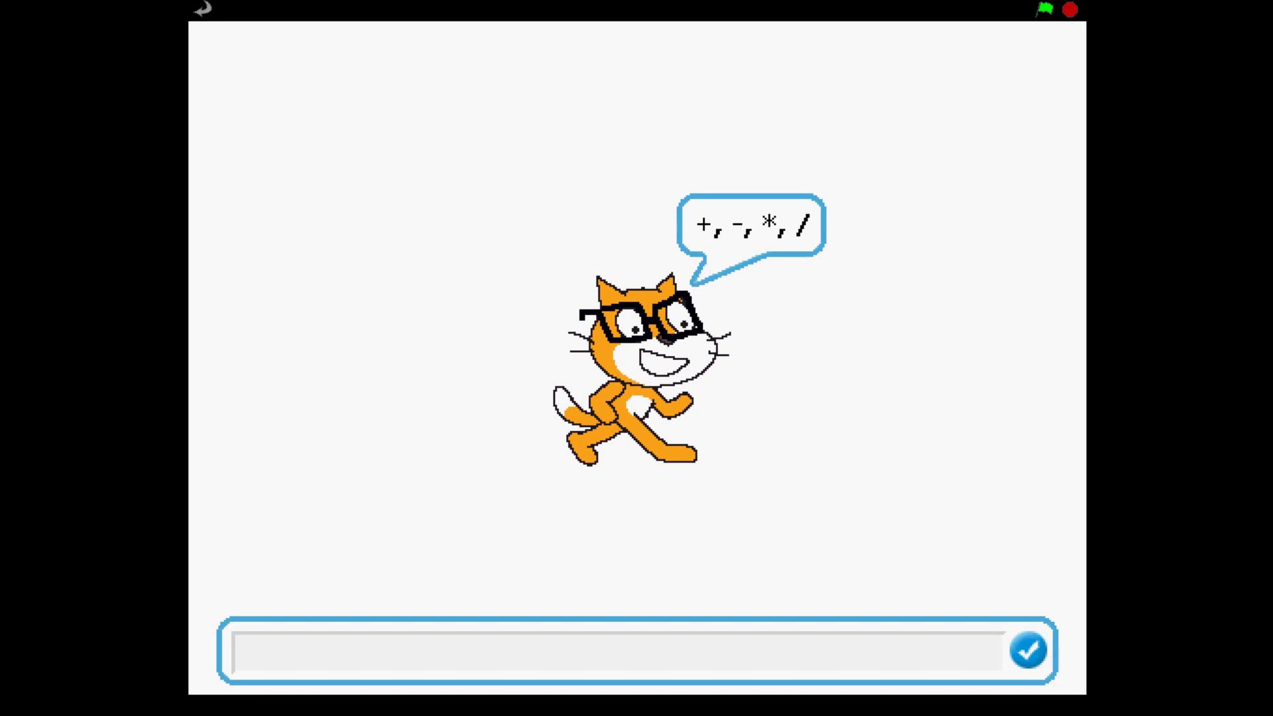
pyautogui.write('/')
# Step: Test 81 / 9, get the answer 9, and exit presentation mode
pyautogui.press('Return')
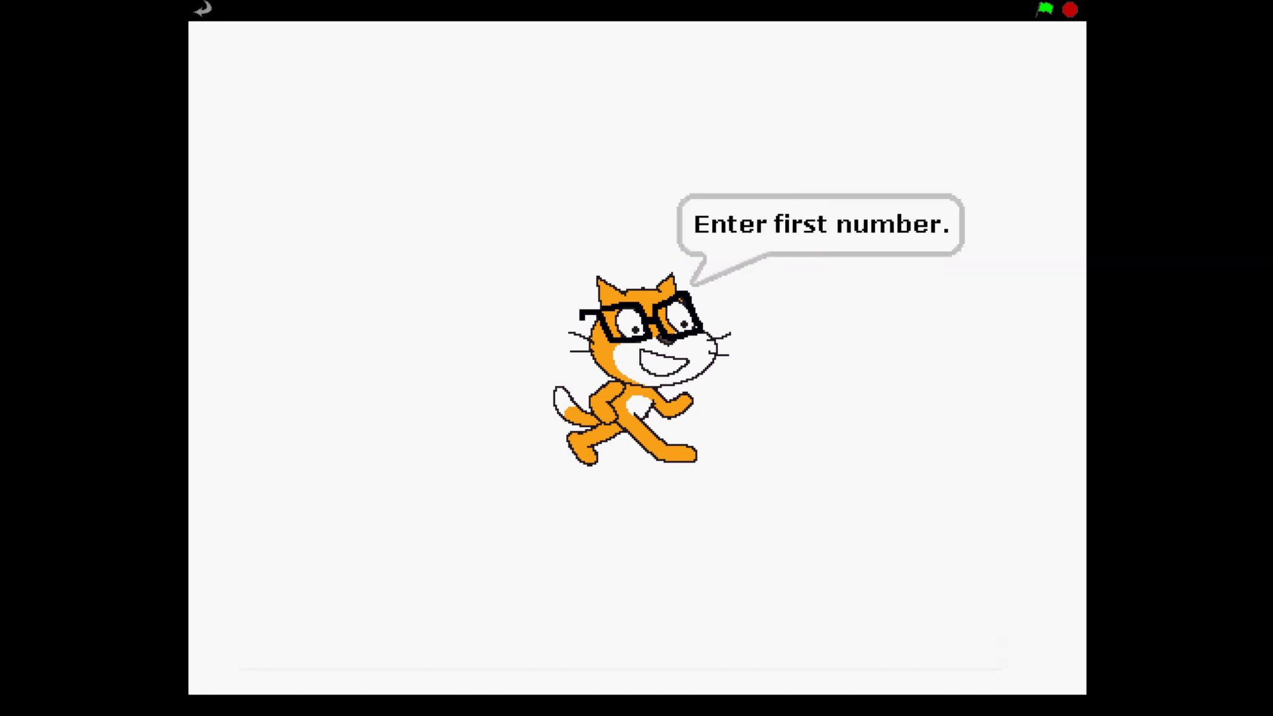
pyautogui.write('8')
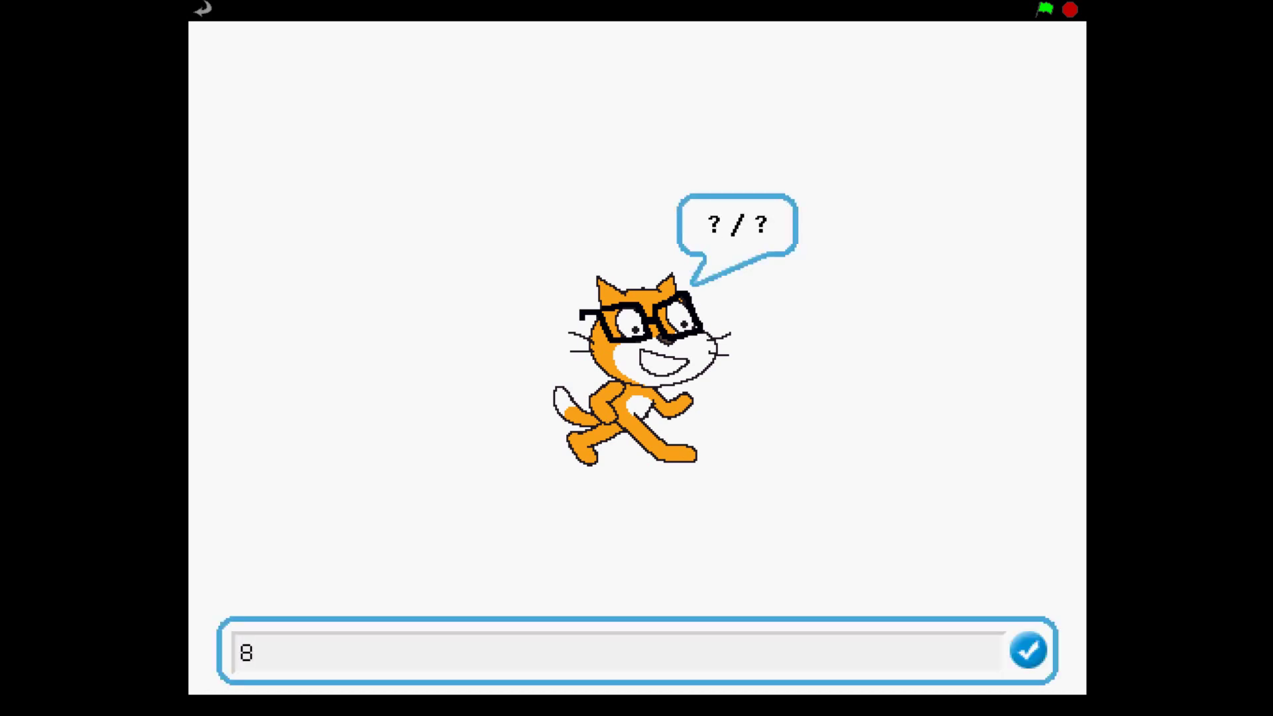
pyautogui.write('1')
pyautogui.press('Return')
pyautogui.write('9')
pyautogui.press('Return')
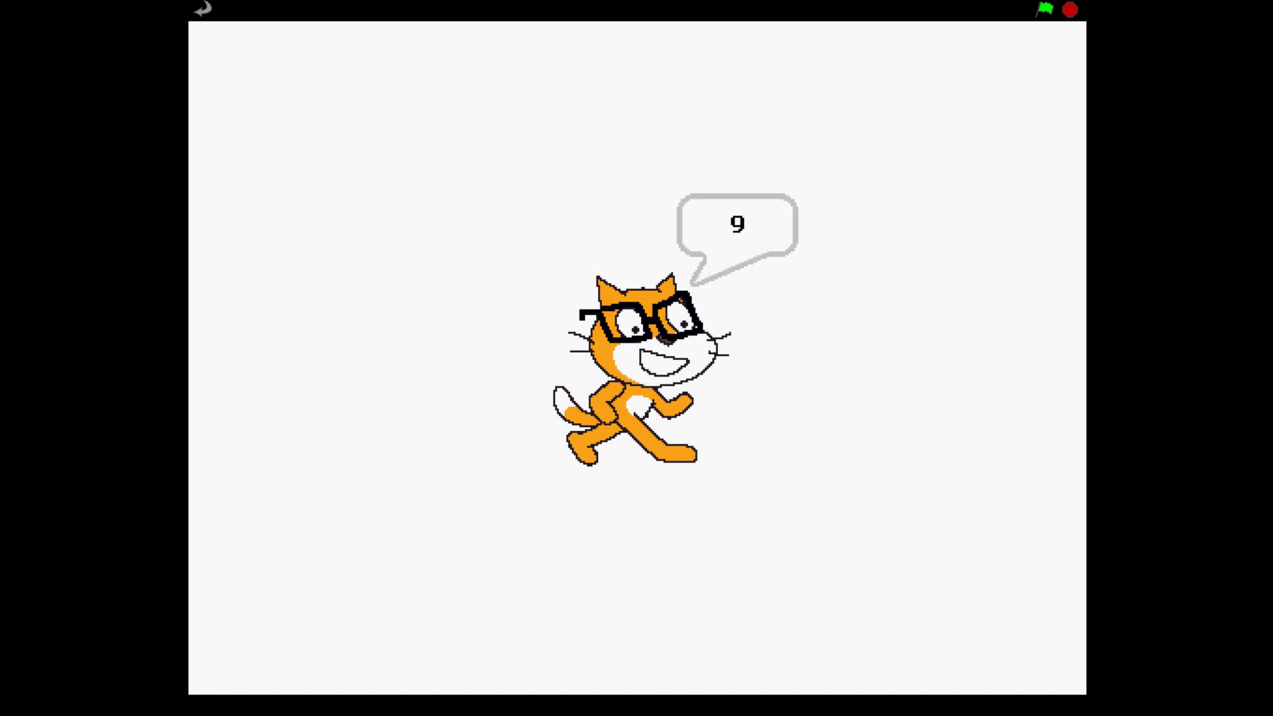
pyautogui.press('Escape')
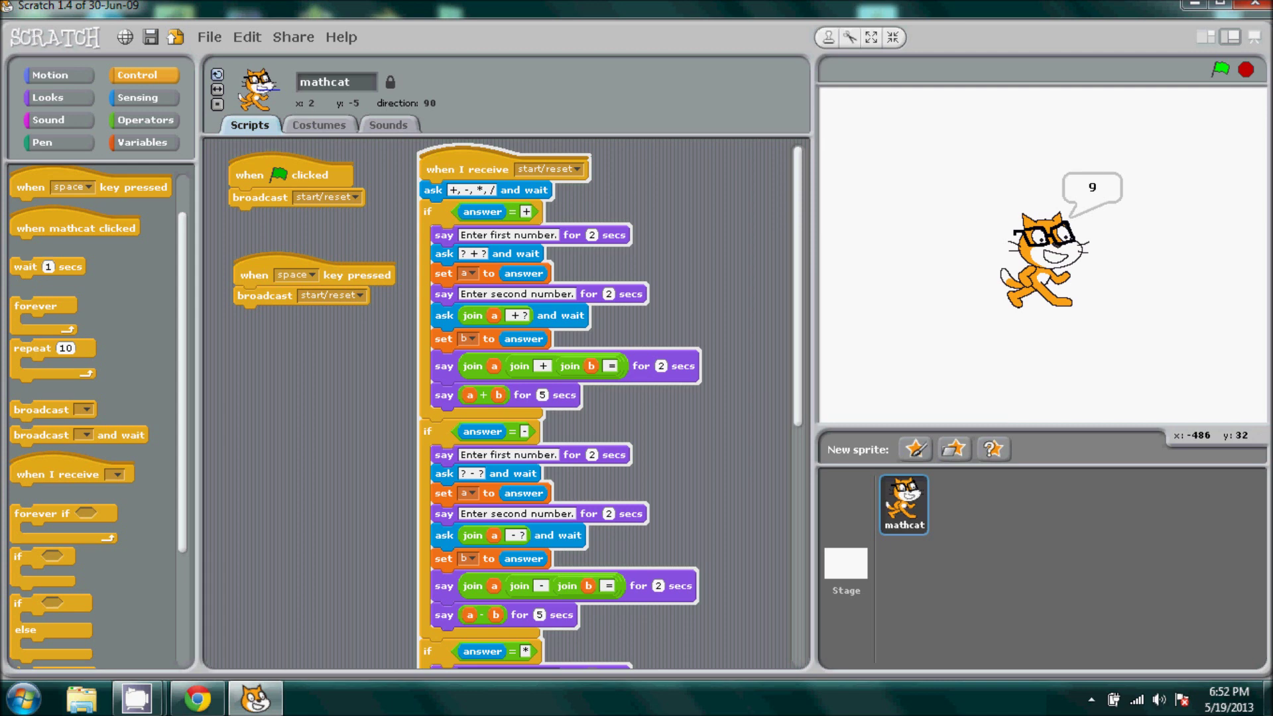
pyautogui.scroll(-3, 558, 398)
pyautogui.scroll(3, 557, 398)
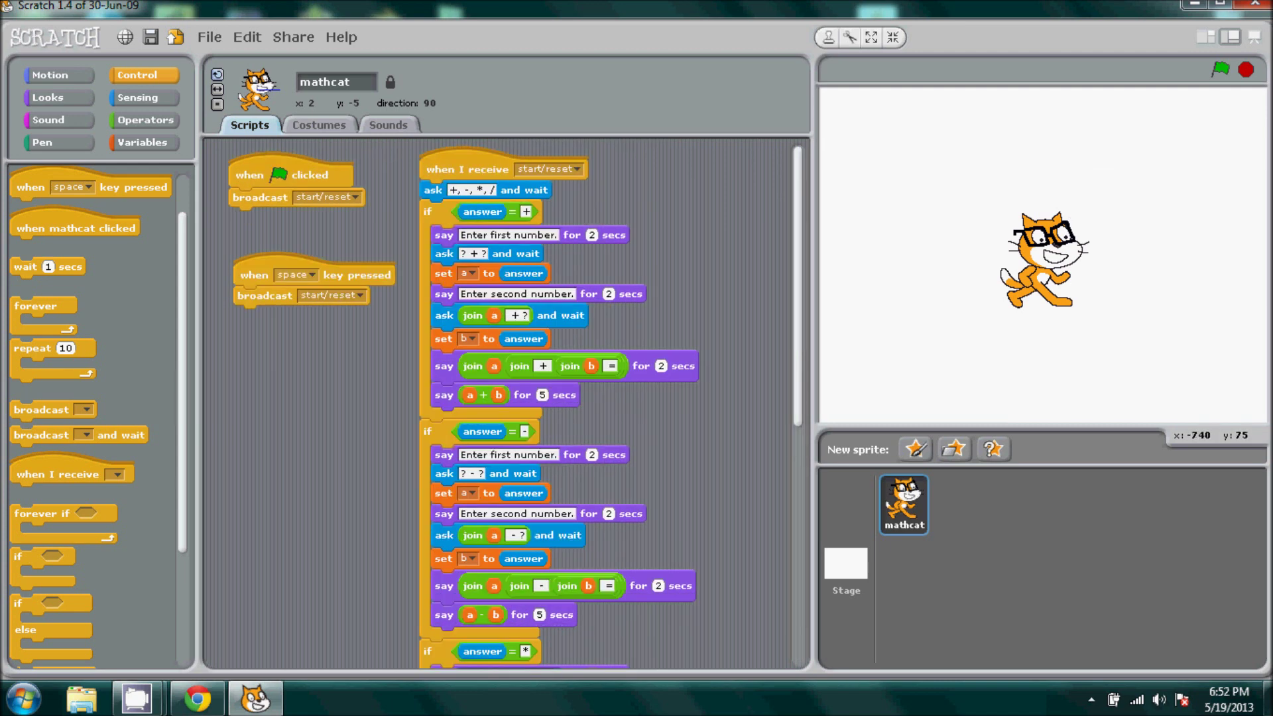
# Step: Move the 'when space key pressed' script slightly up and left
pyautogui.moveTo(259, 274); pyautogui.dragTo(251, 263)
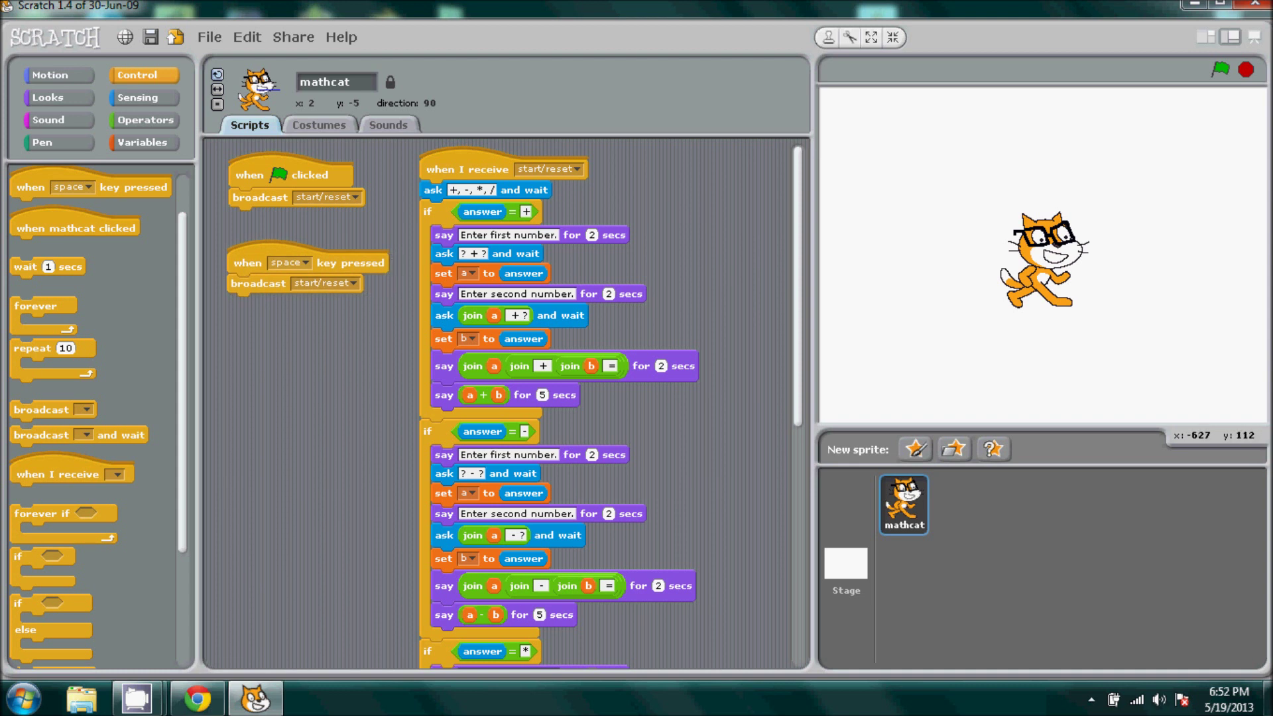